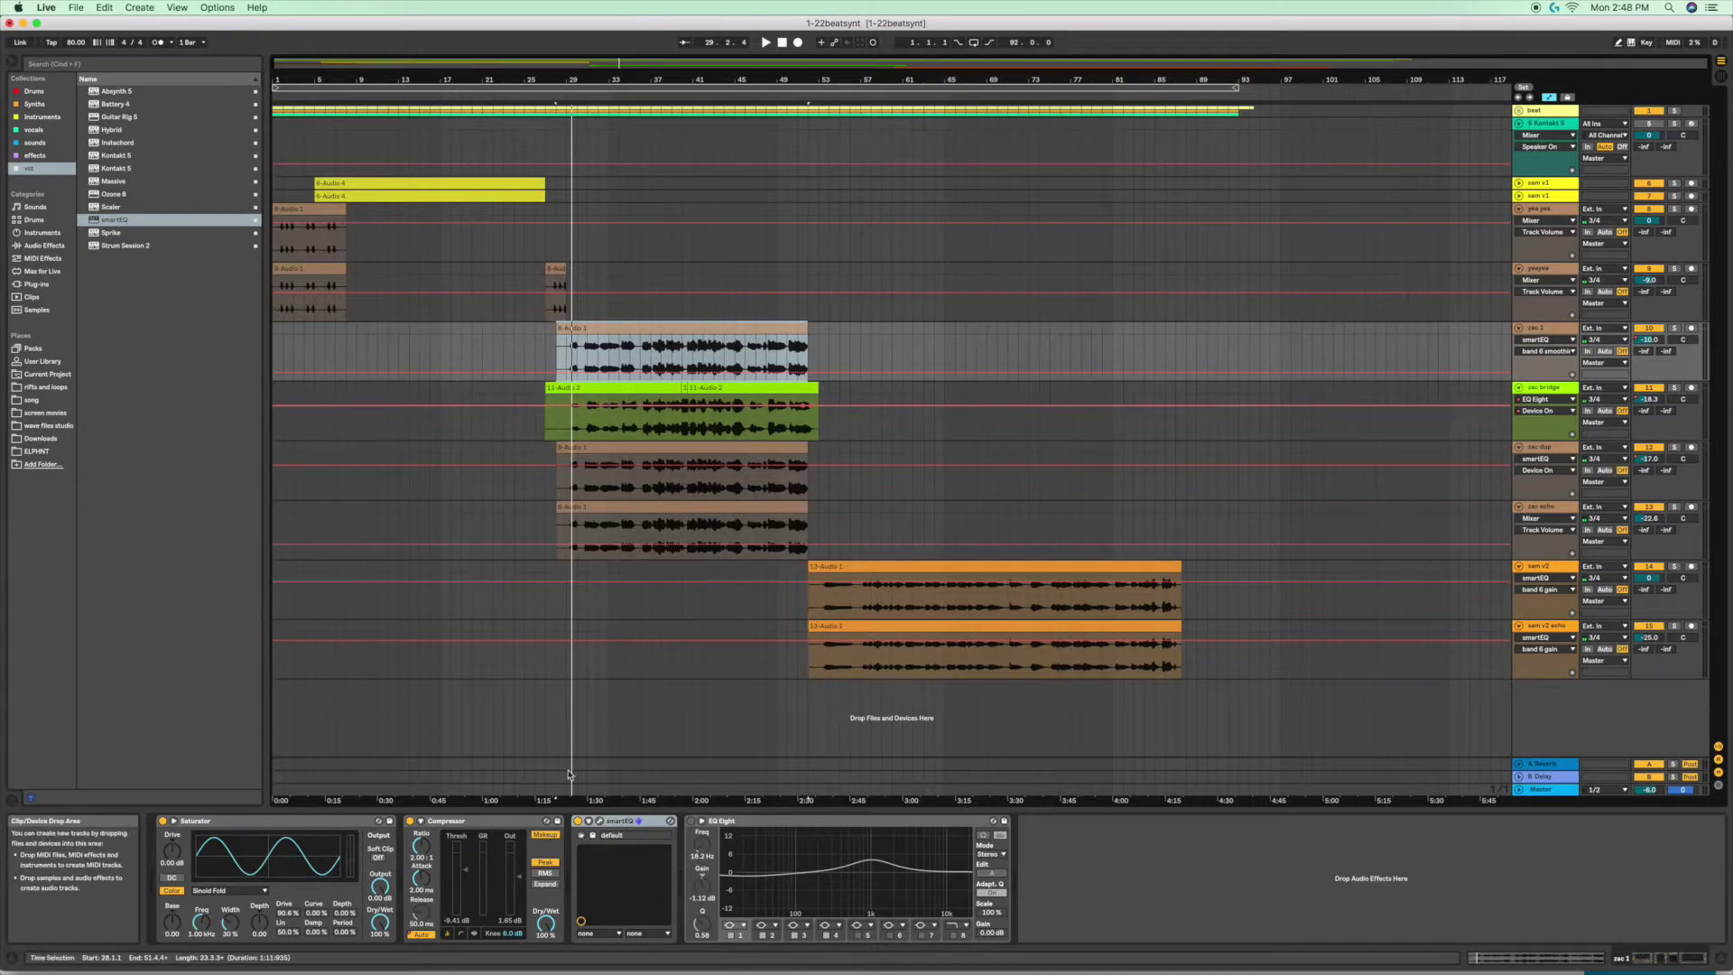
Open the smartEQ plugin on the vocal track and reset the settings for all its bands
click(599, 822)
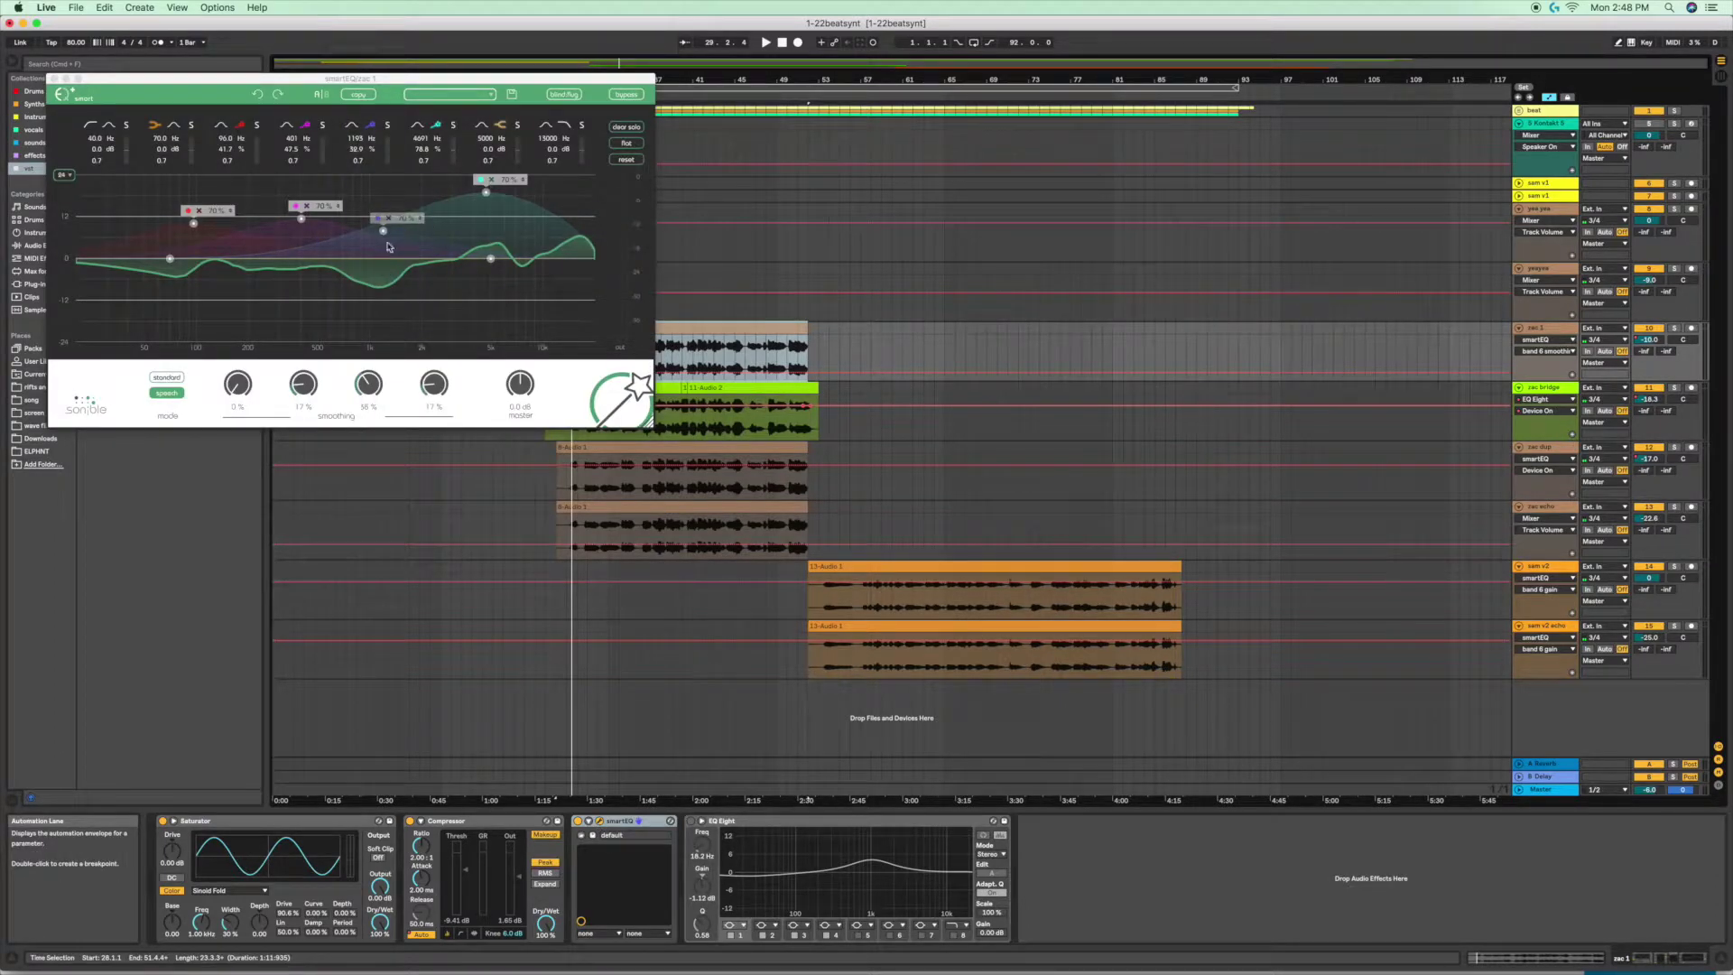
click(627, 158)
click(429, 296)
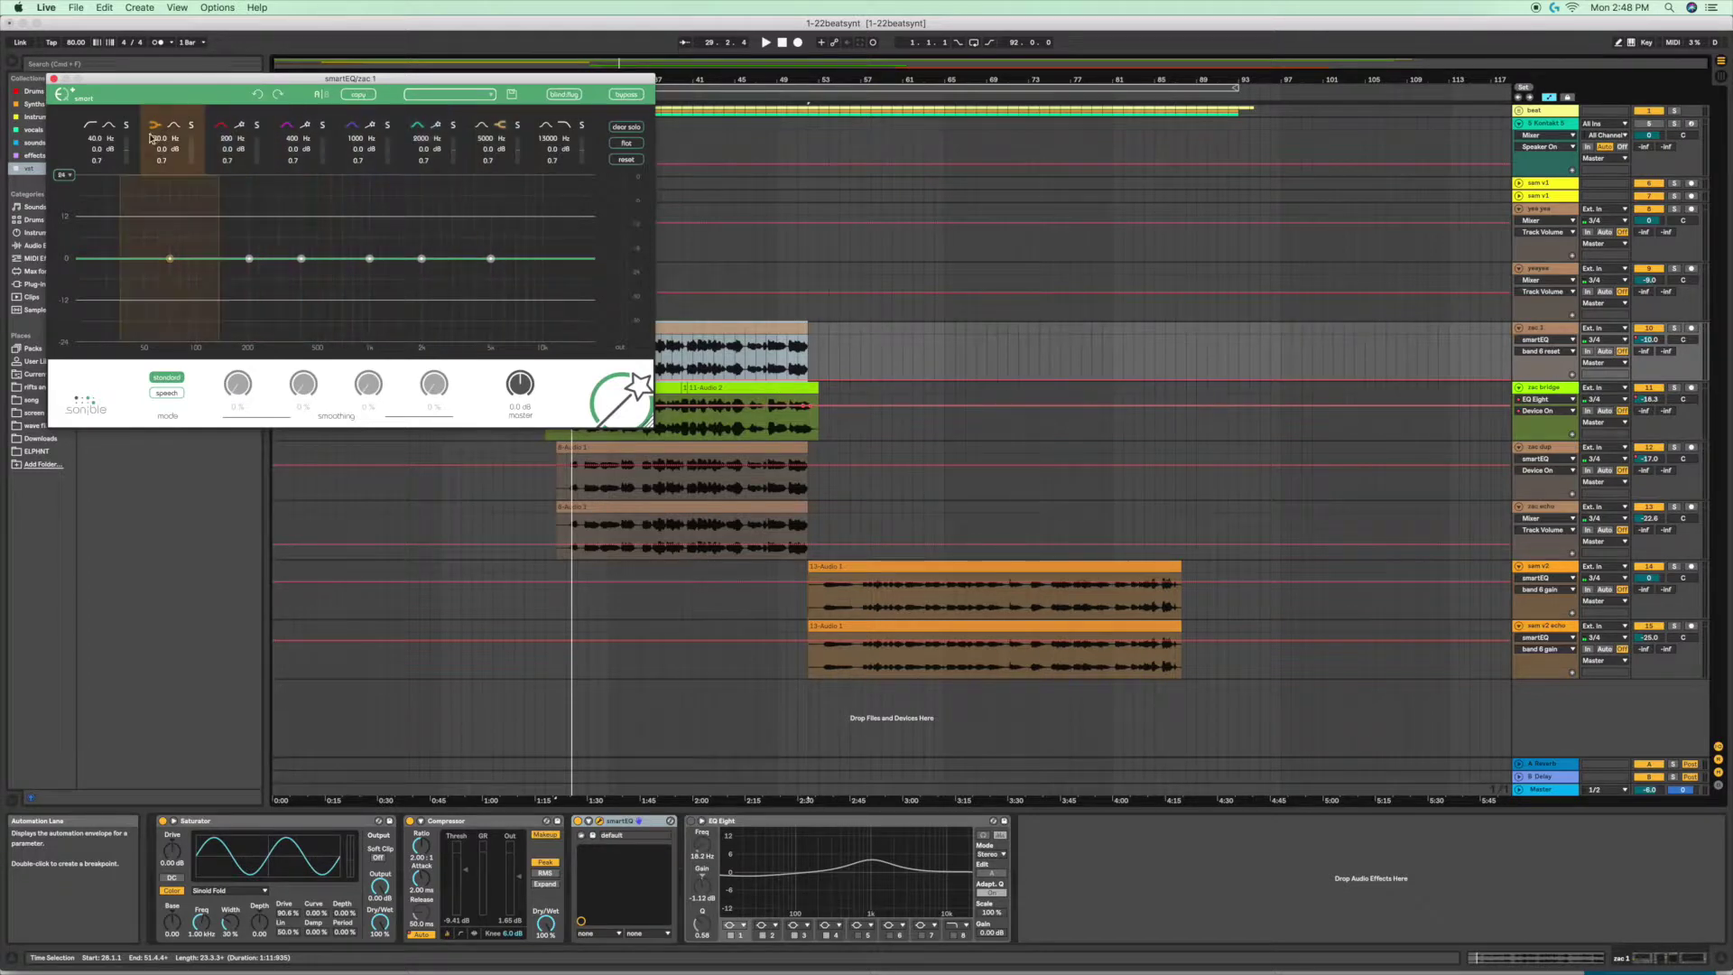
Preview the per-band parameter knobs, return to the curve display, and switch the mode to Speech and back to Standard
click(570, 96)
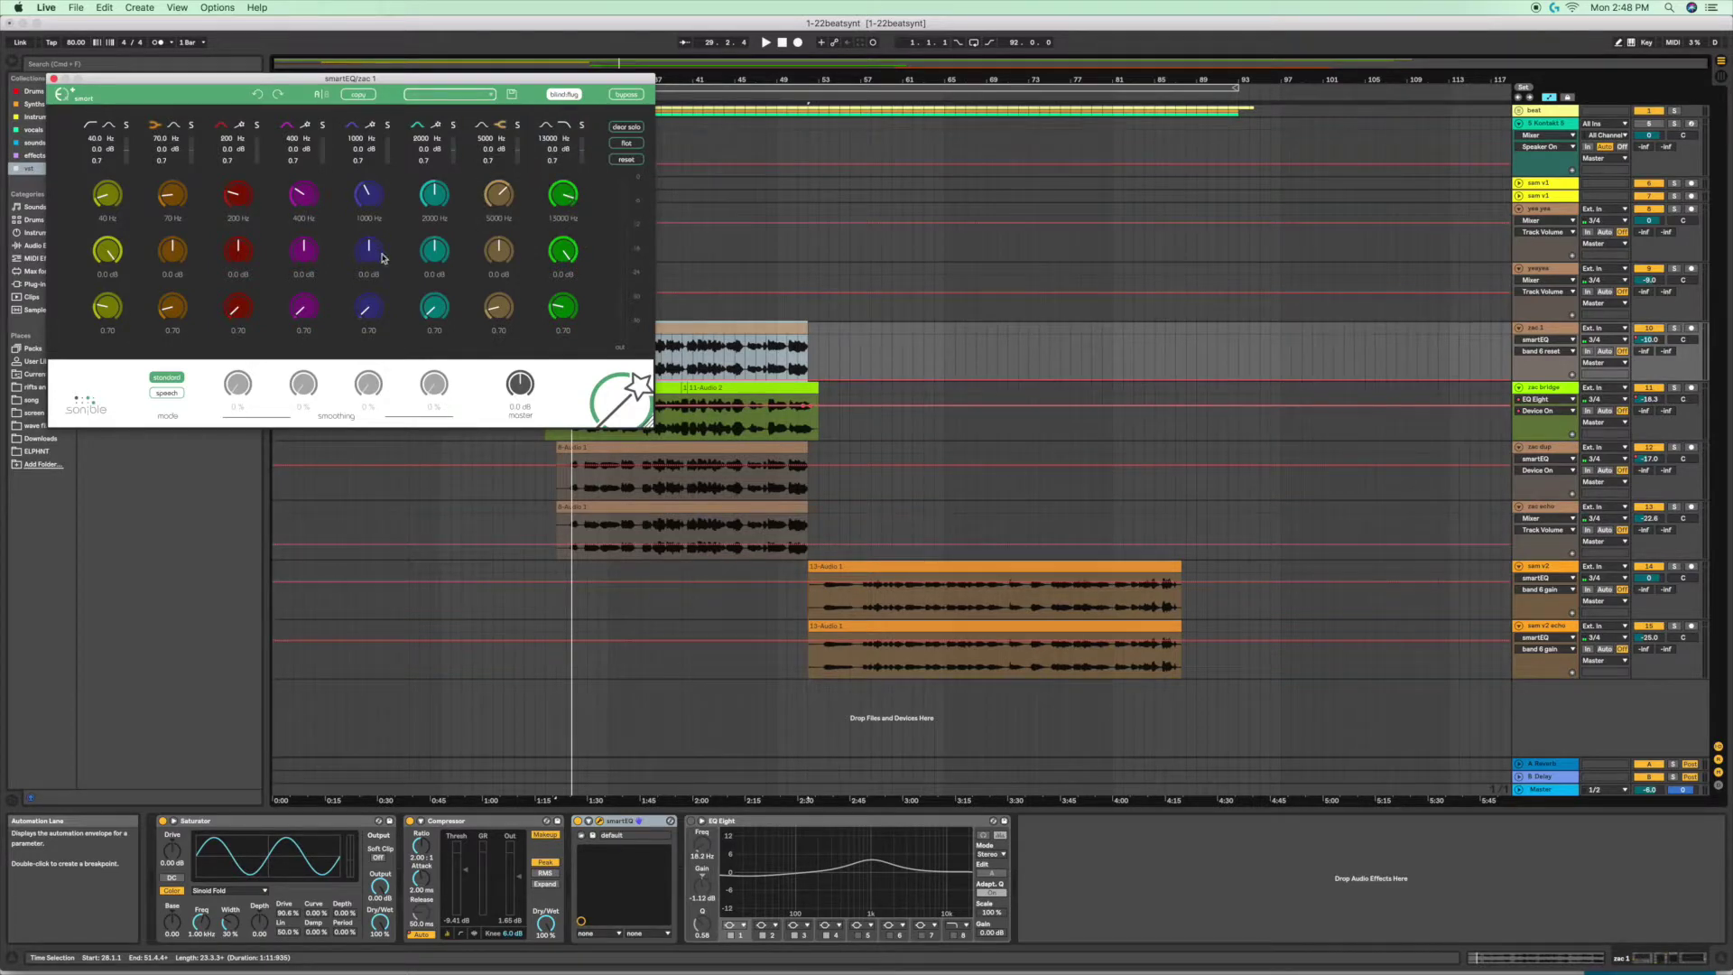
click(565, 93)
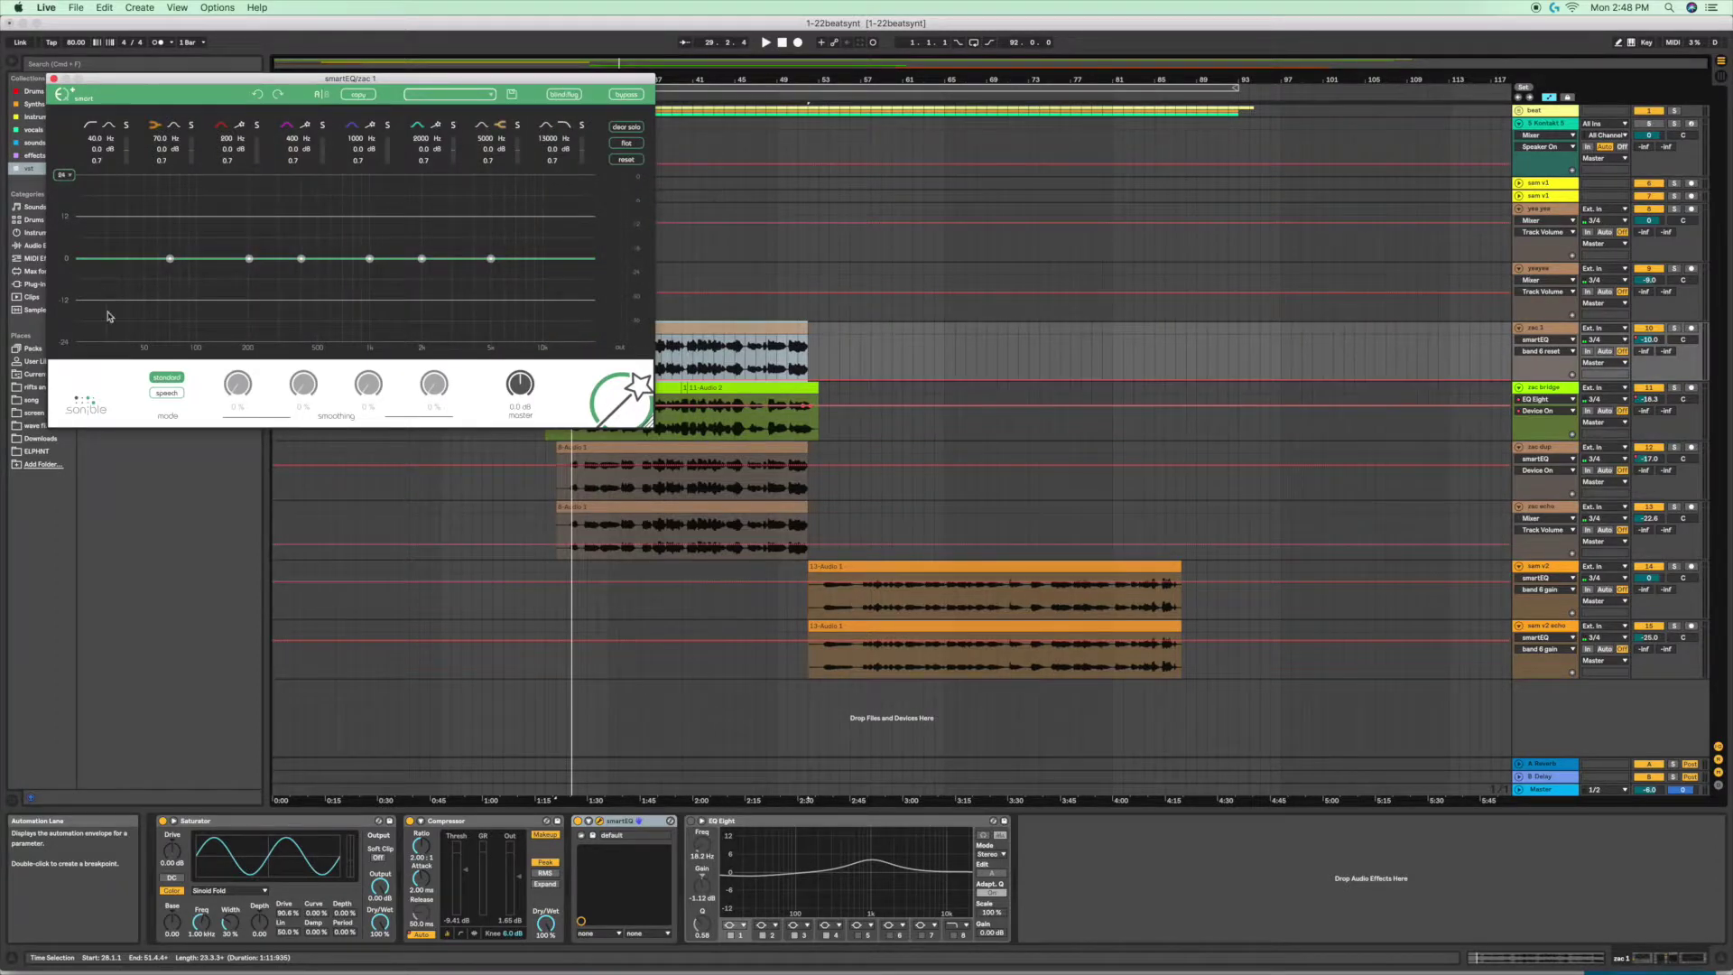
click(170, 392)
click(171, 376)
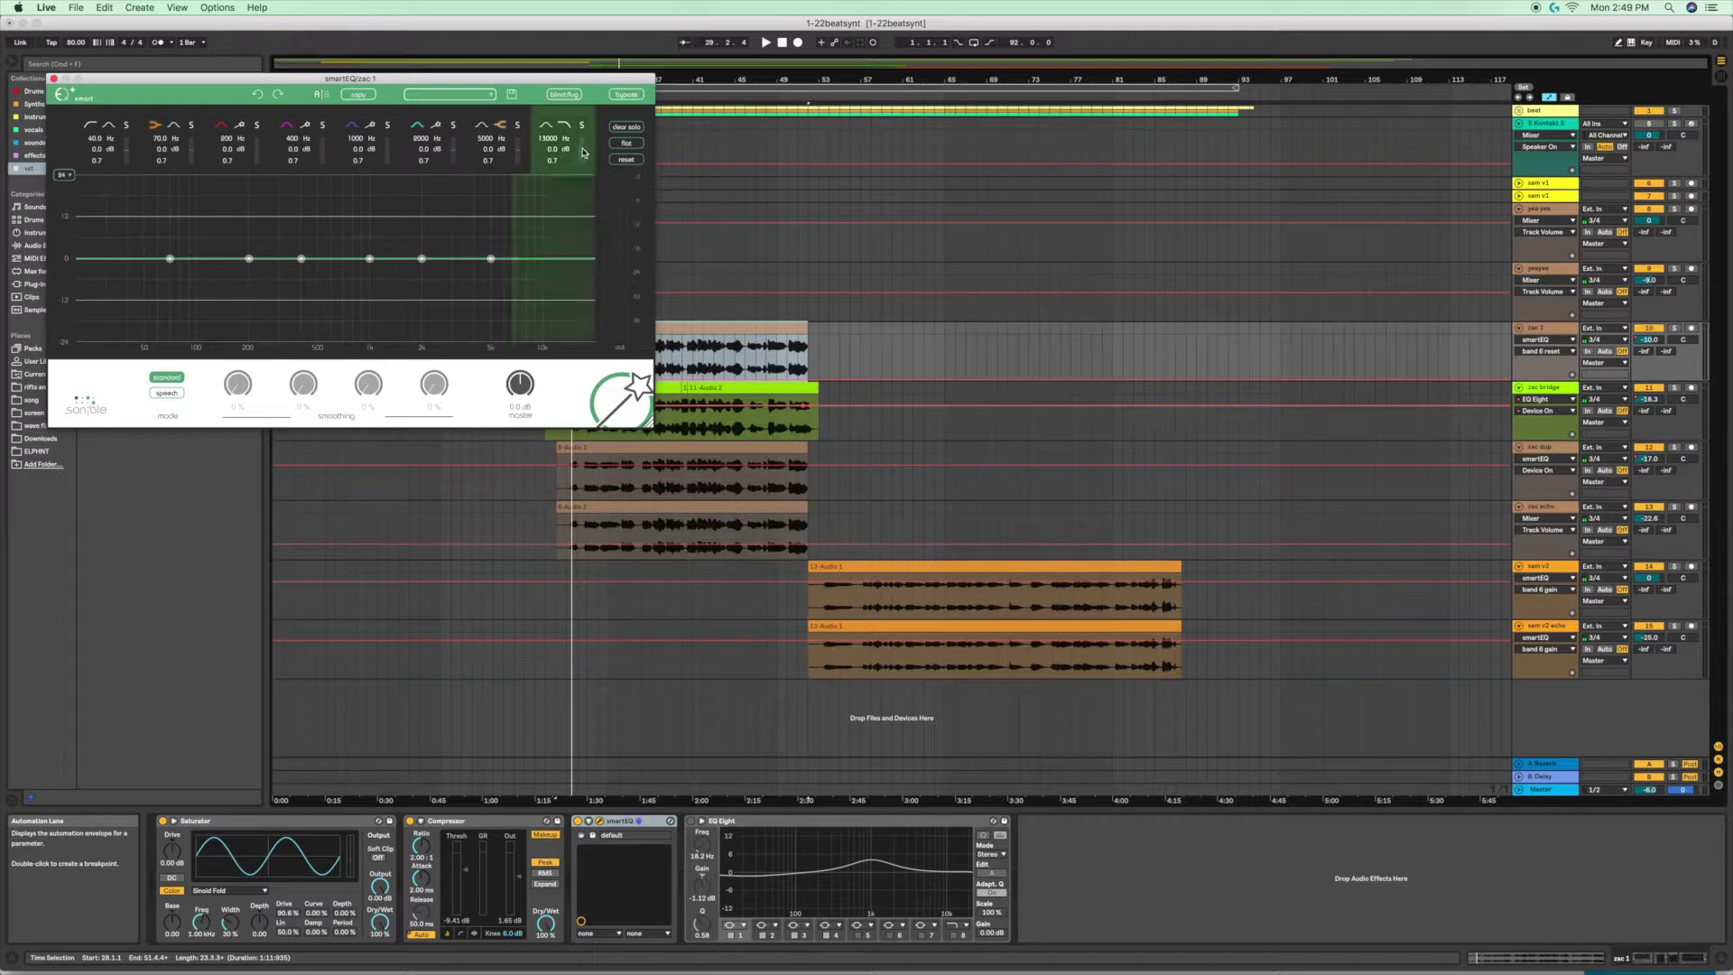
Compare the stored alternate smartEQ state with the flat state and return to the flat one
click(325, 95)
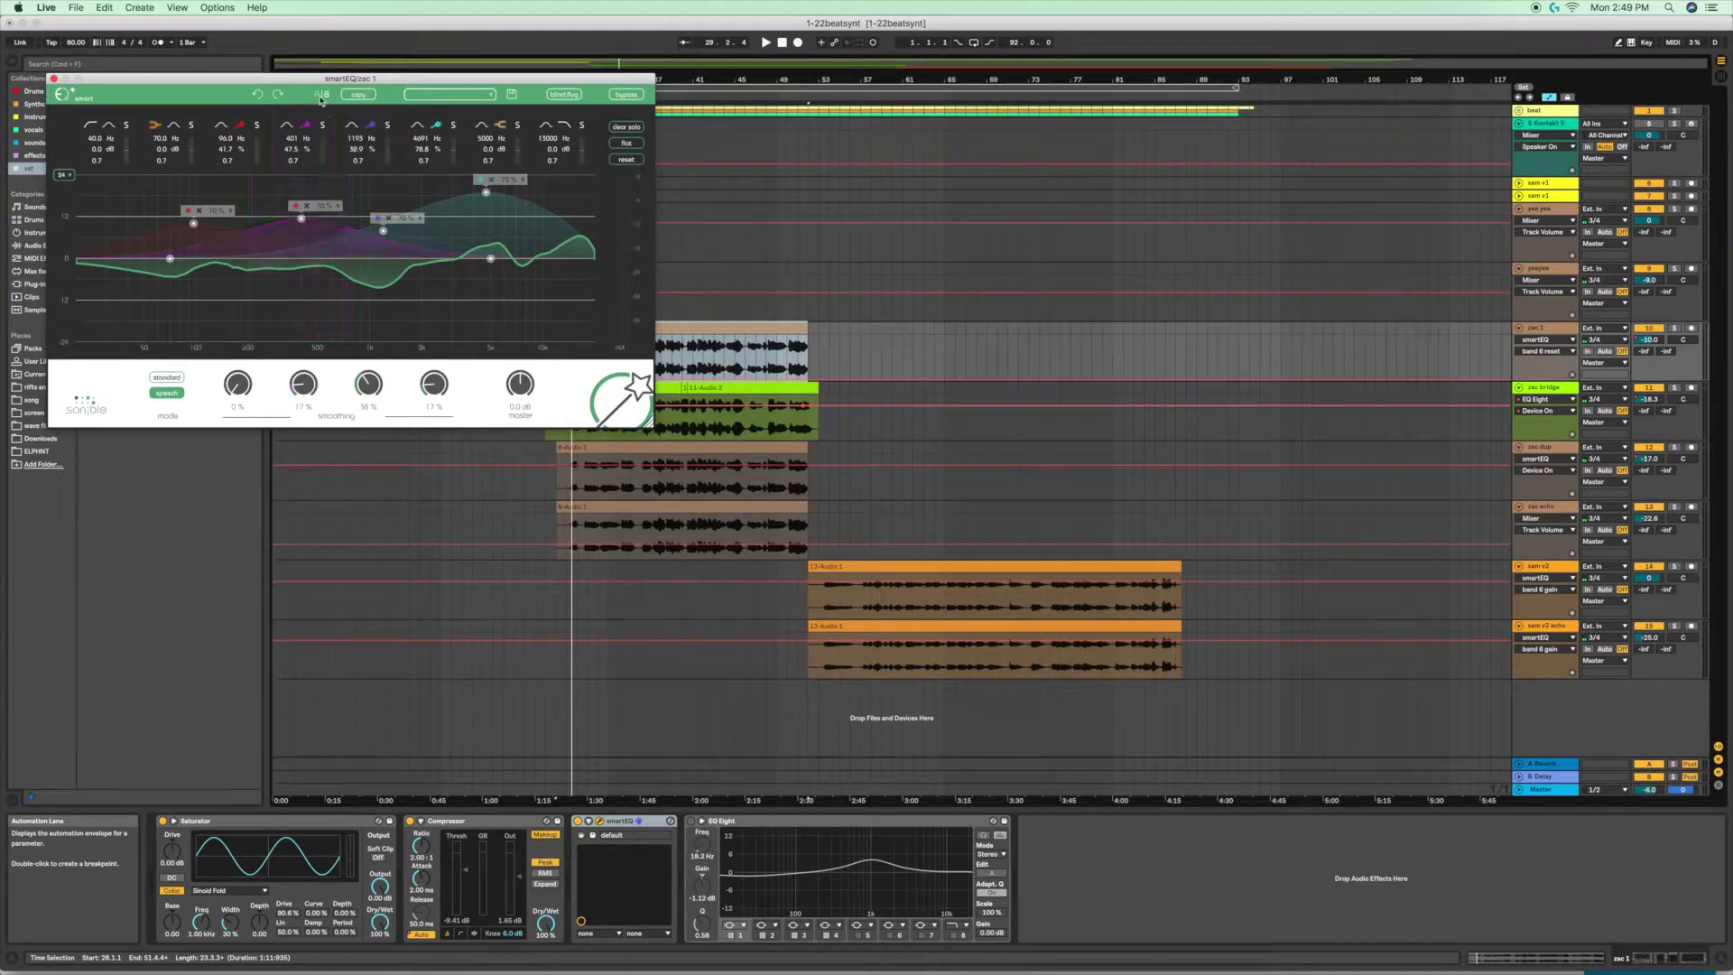
click(321, 96)
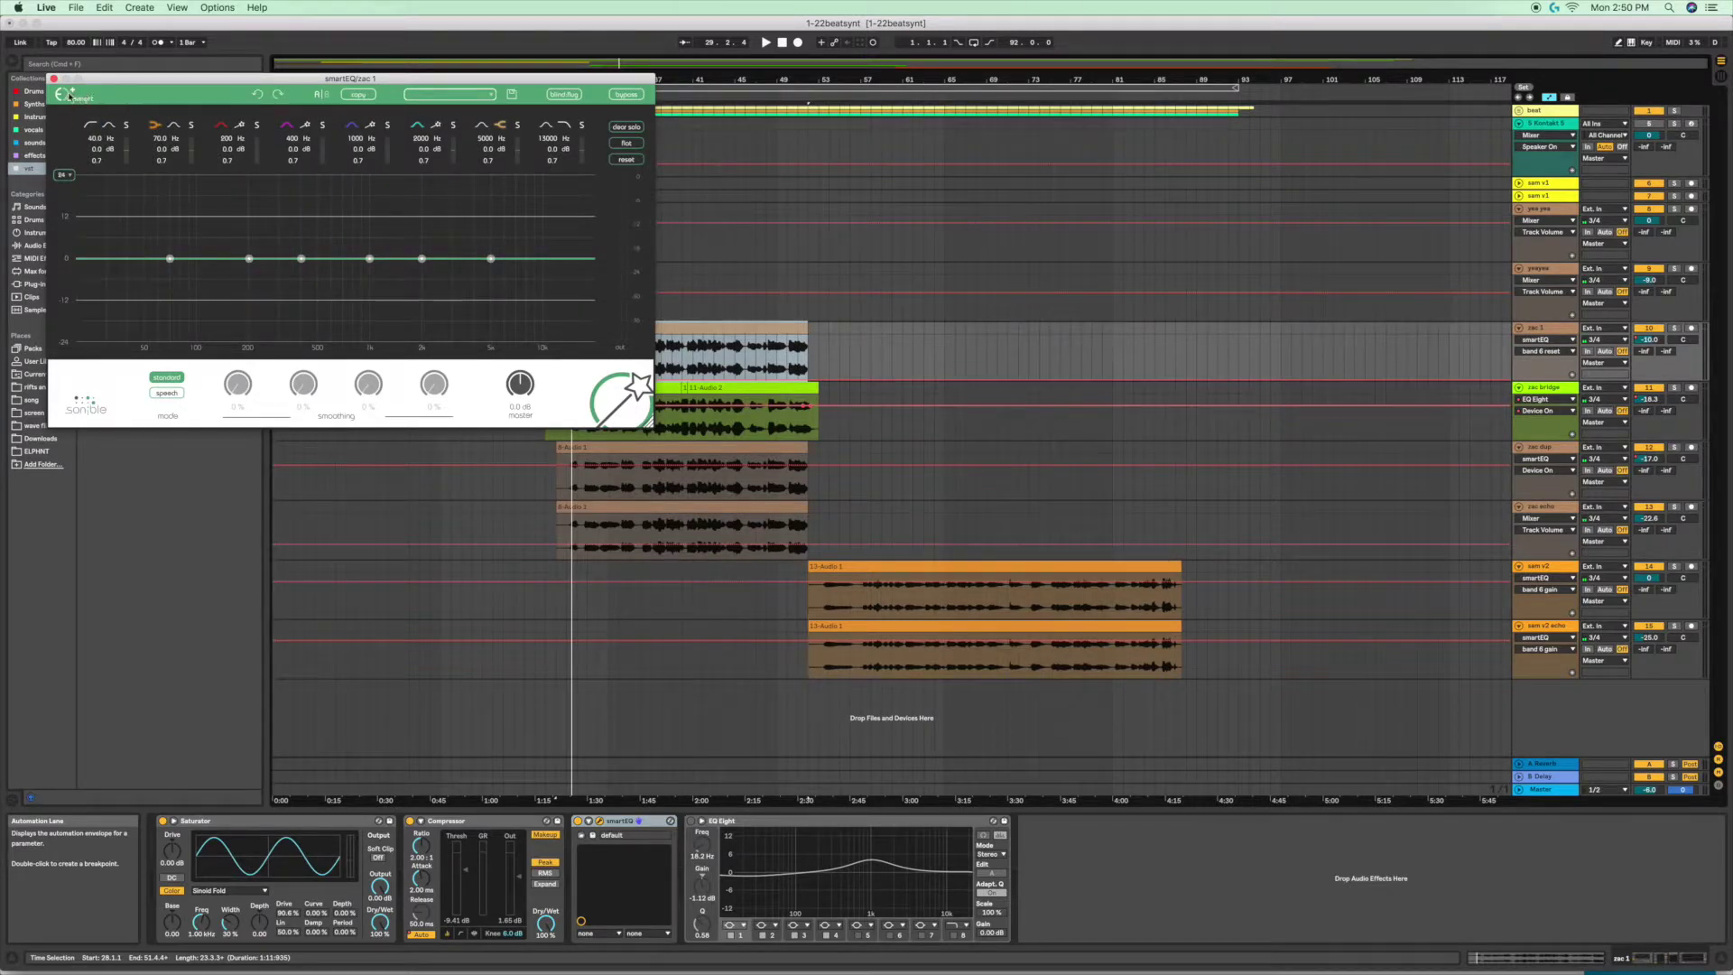
Shape a manual test curve with bands at about 57 Hz with 15.4 dB, 494 Hz, and 5468 Hz with 13.5 dB
drag(249, 259, 251, 234)
click(257, 95)
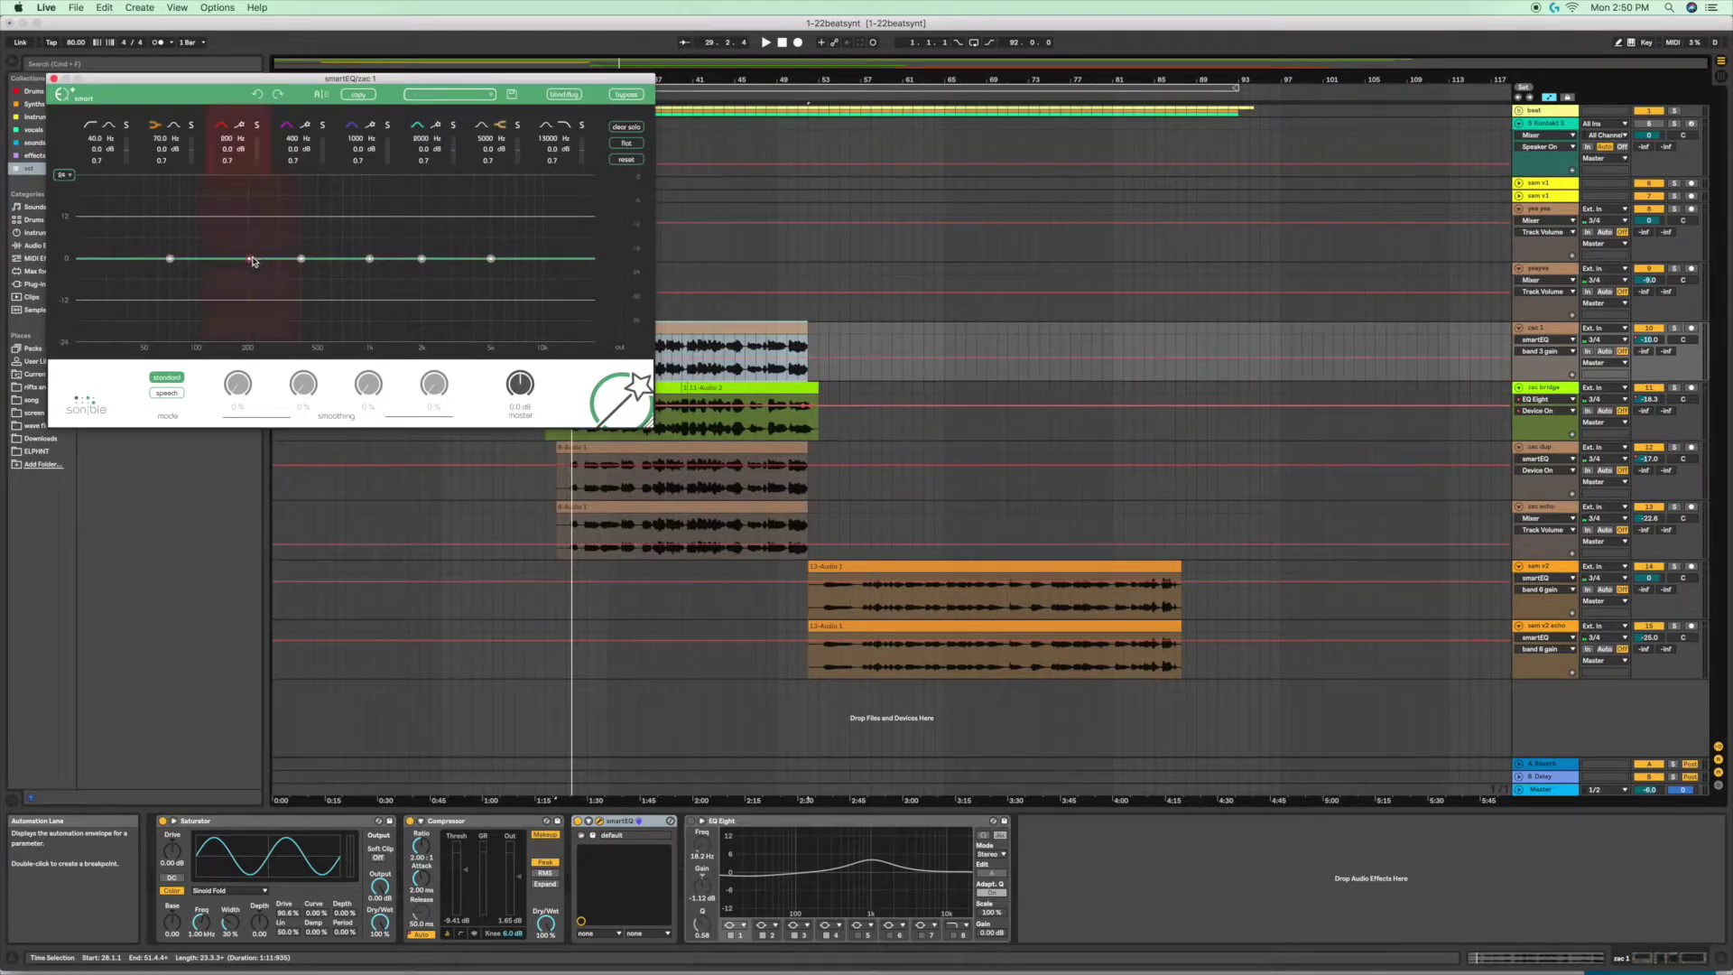
drag(253, 263, 314, 249)
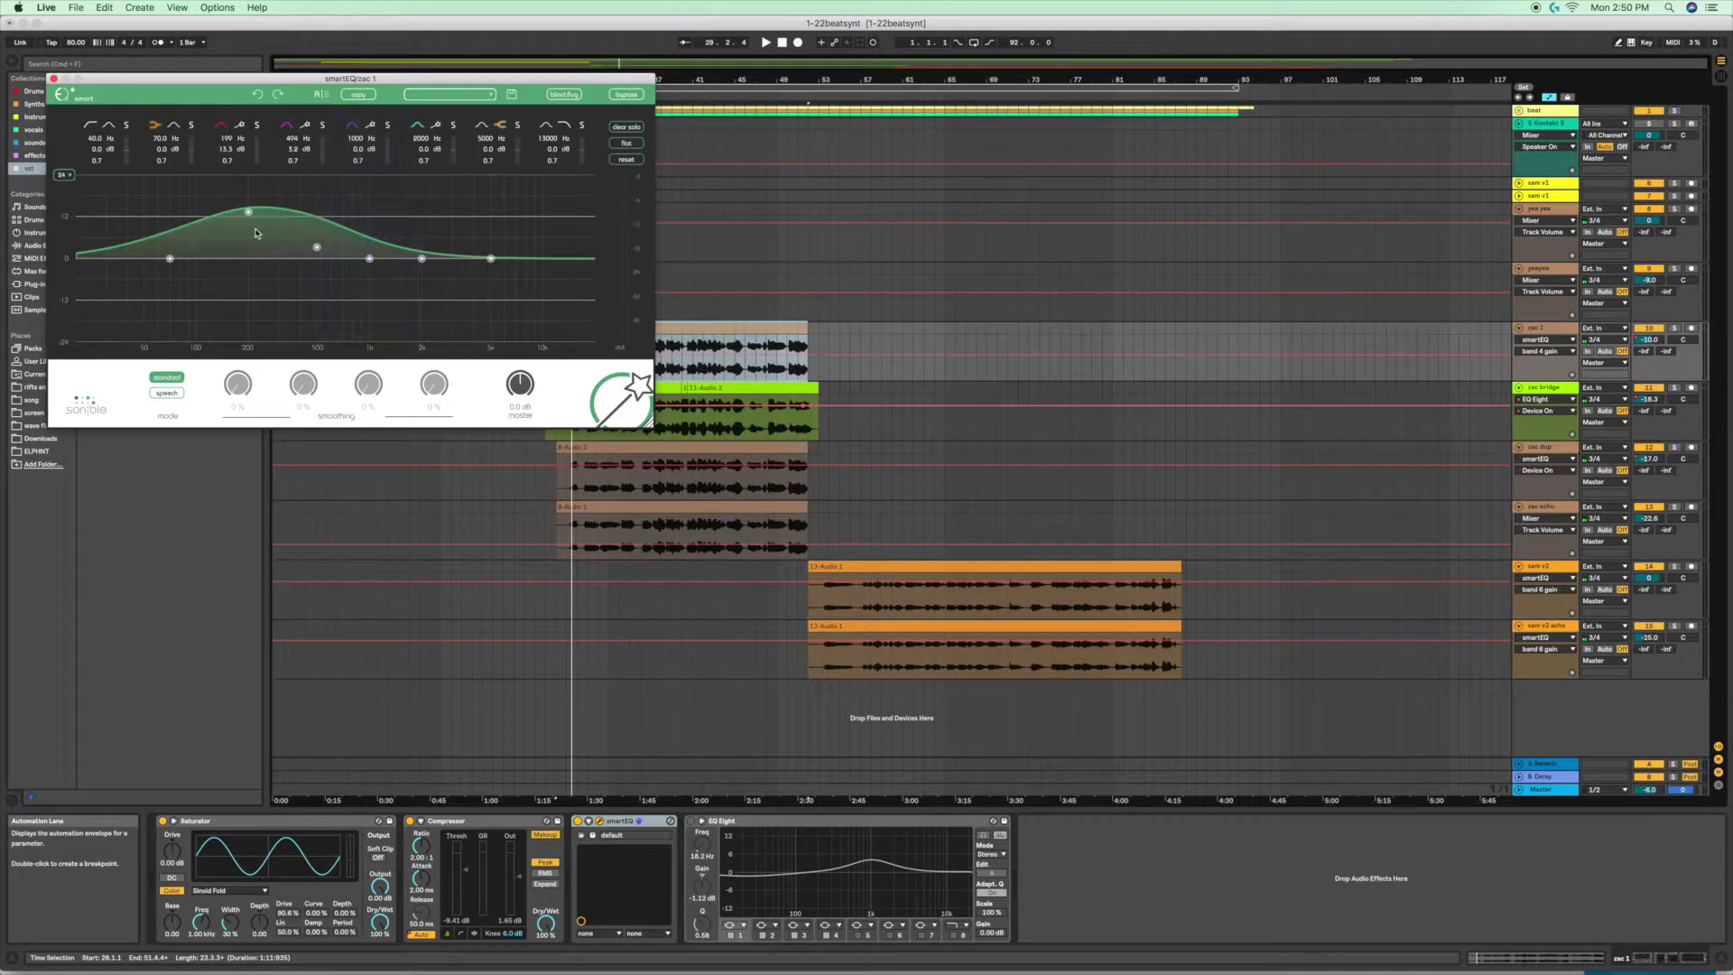
drag(248, 214, 154, 213)
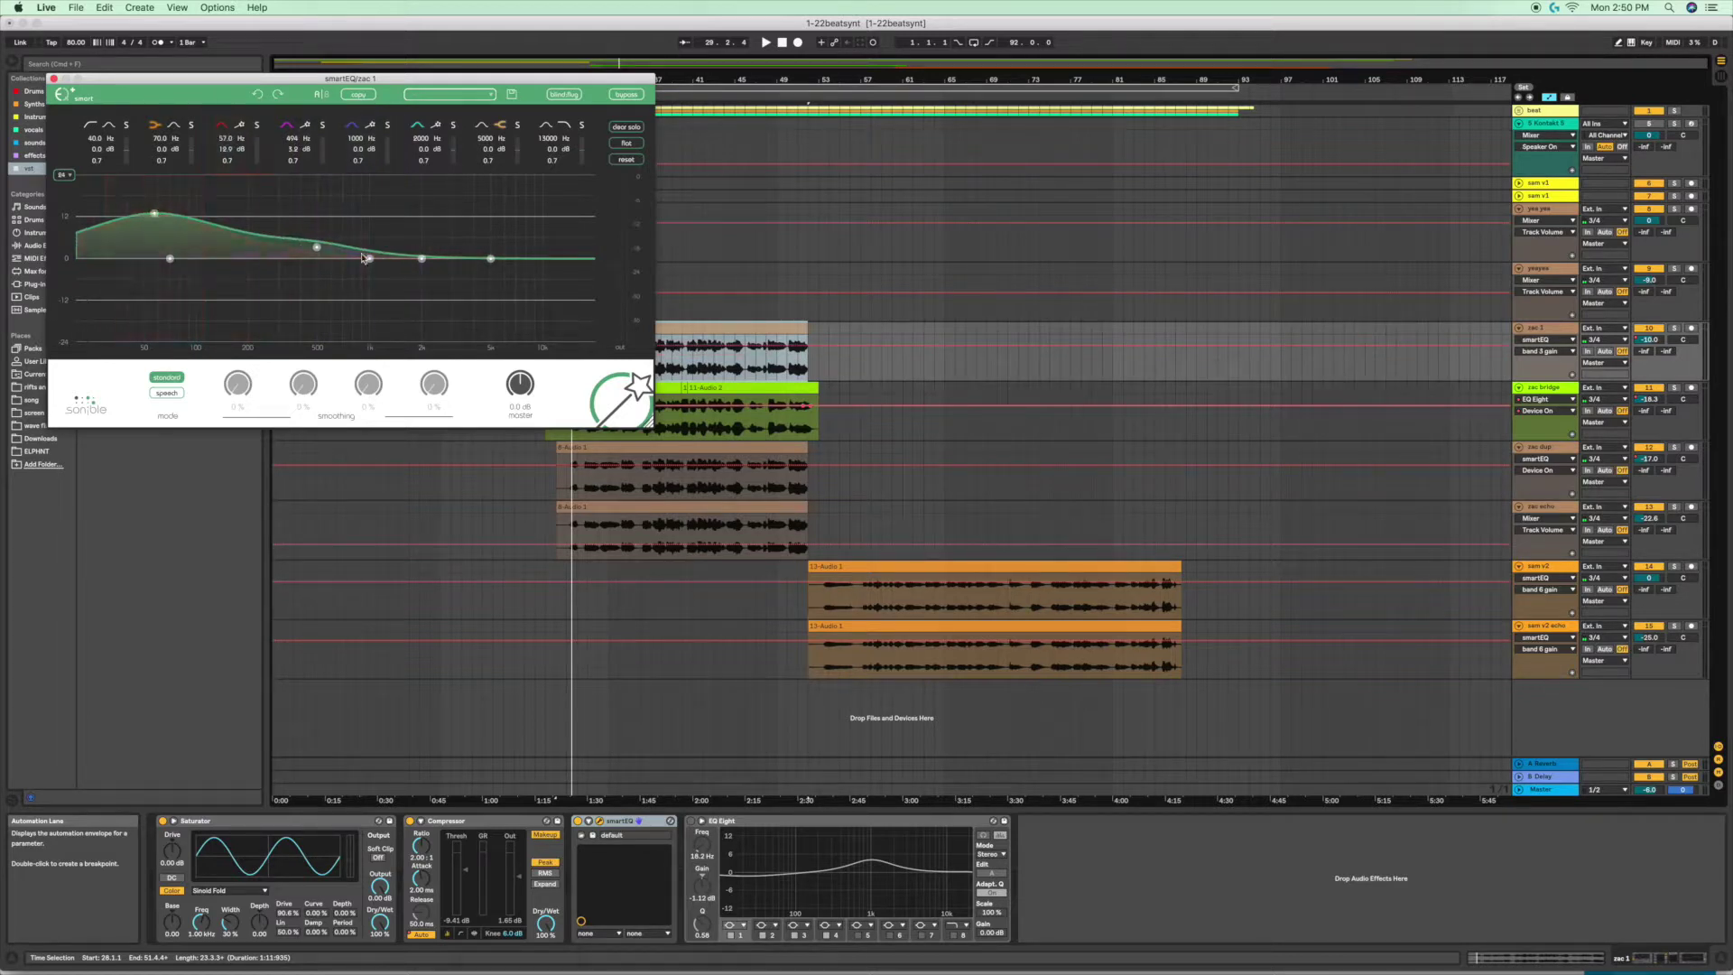
drag(423, 259, 498, 214)
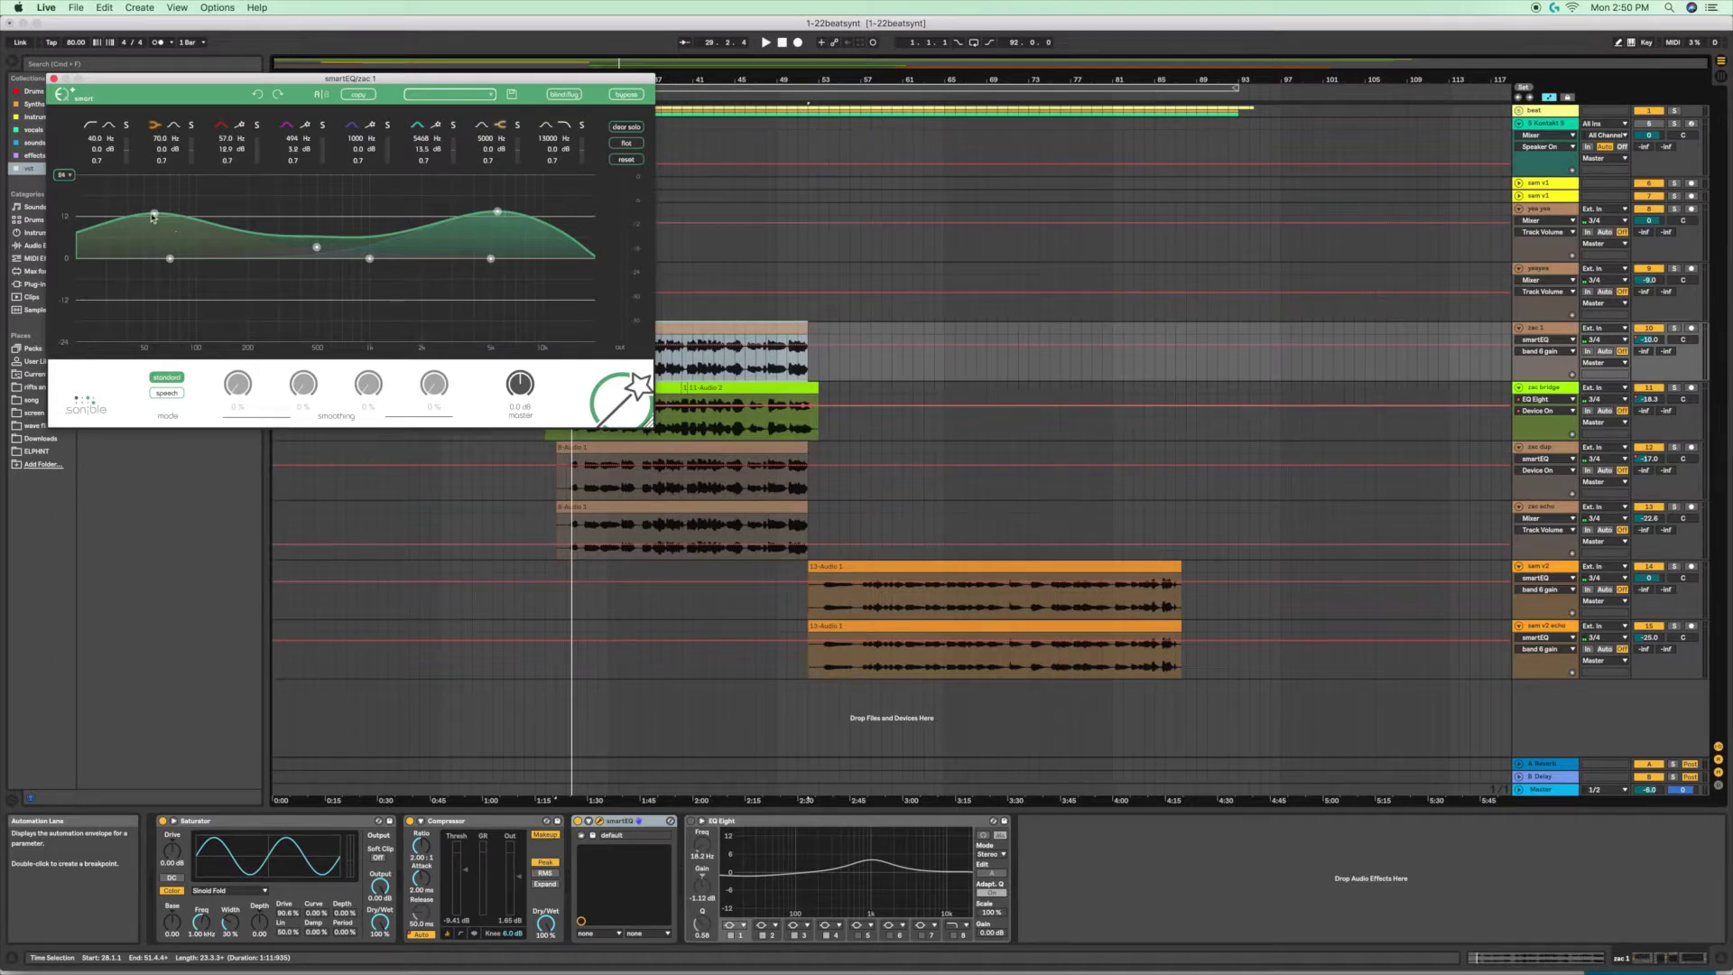
drag(155, 214, 155, 204)
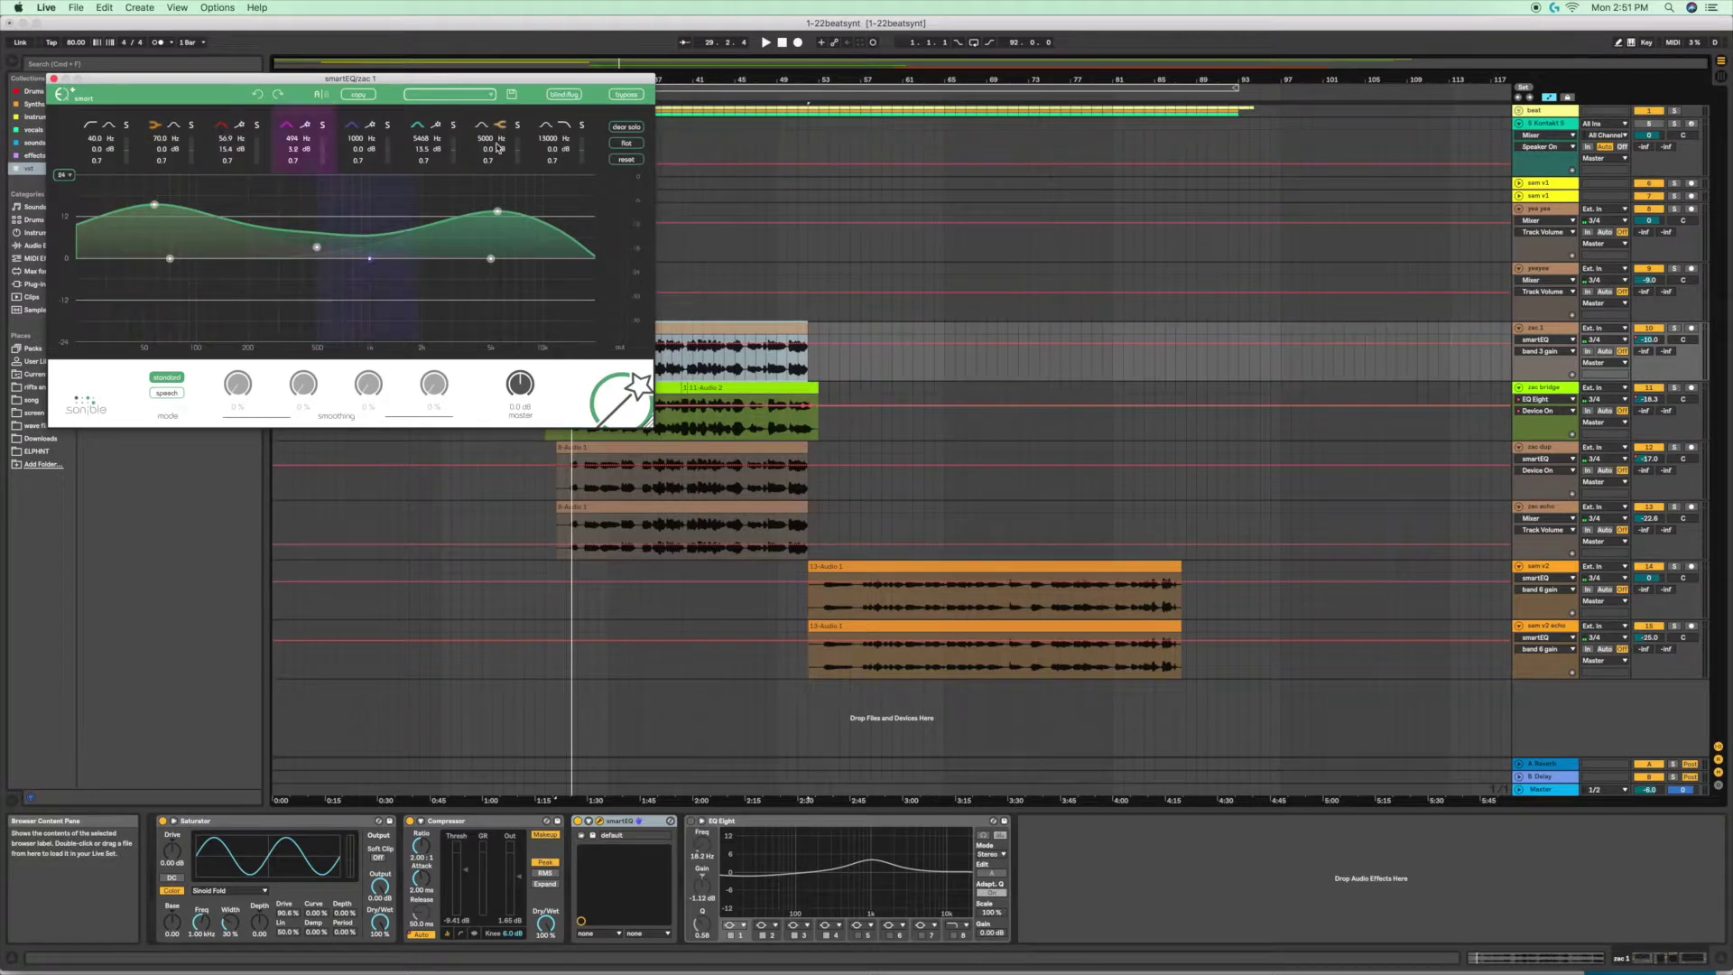
Discard the manual test curve by resetting the settings for all smartEQ bands
click(626, 159)
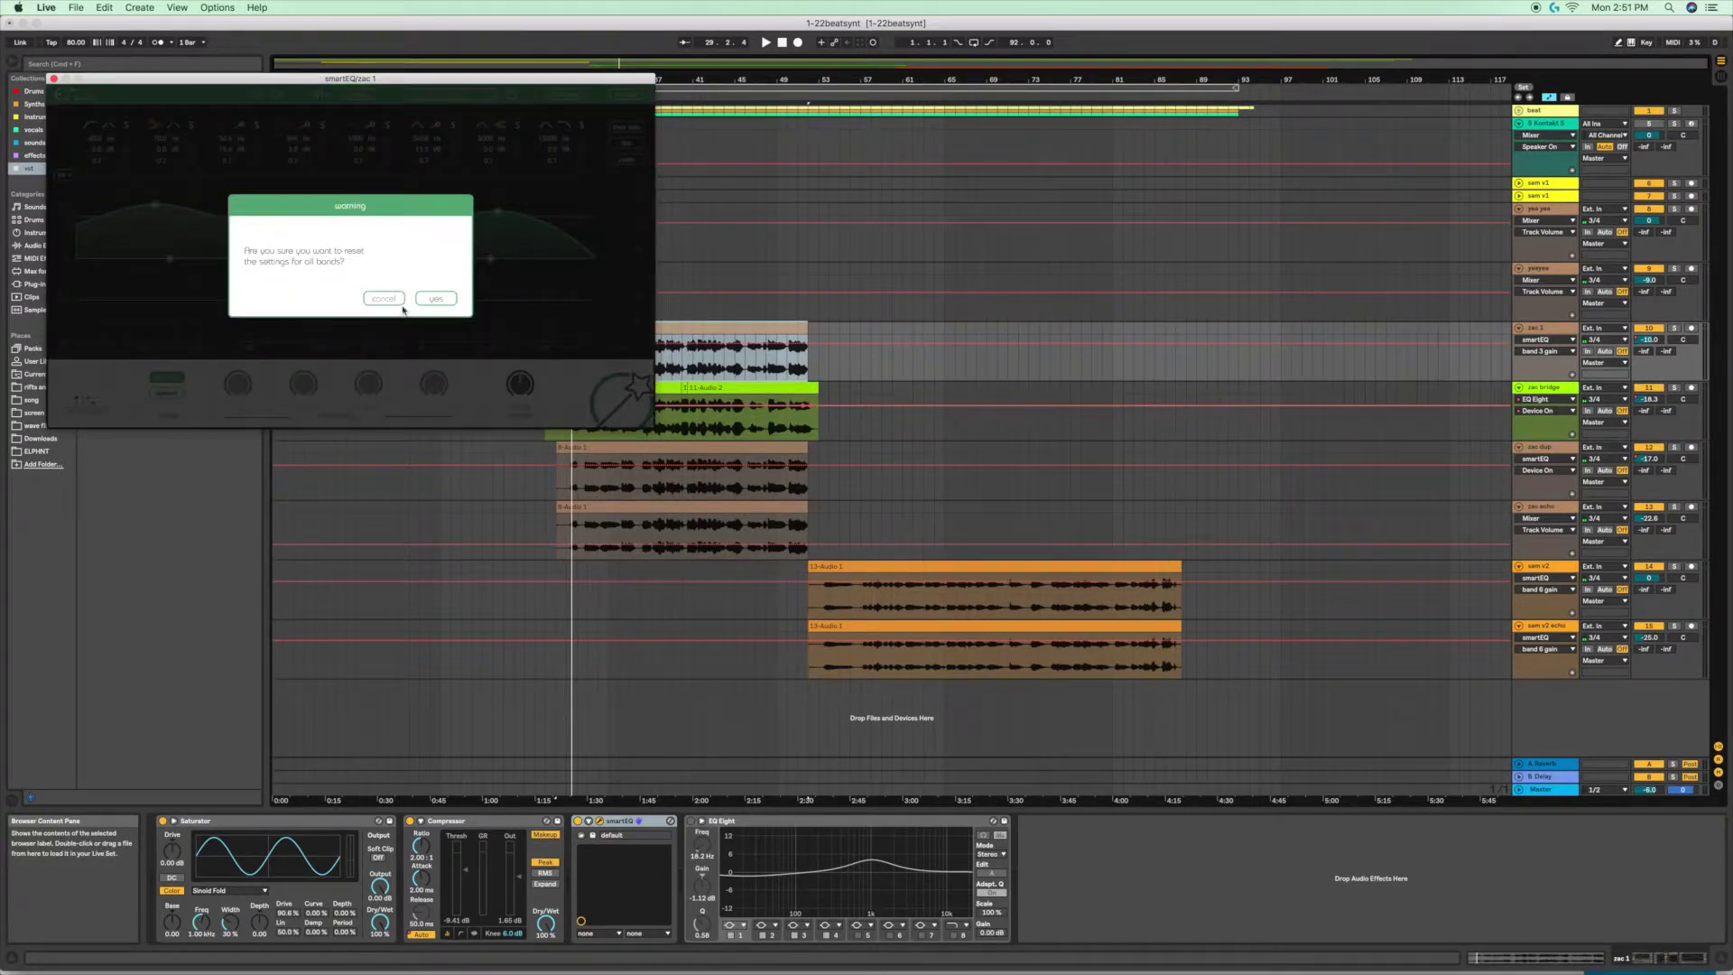
click(436, 299)
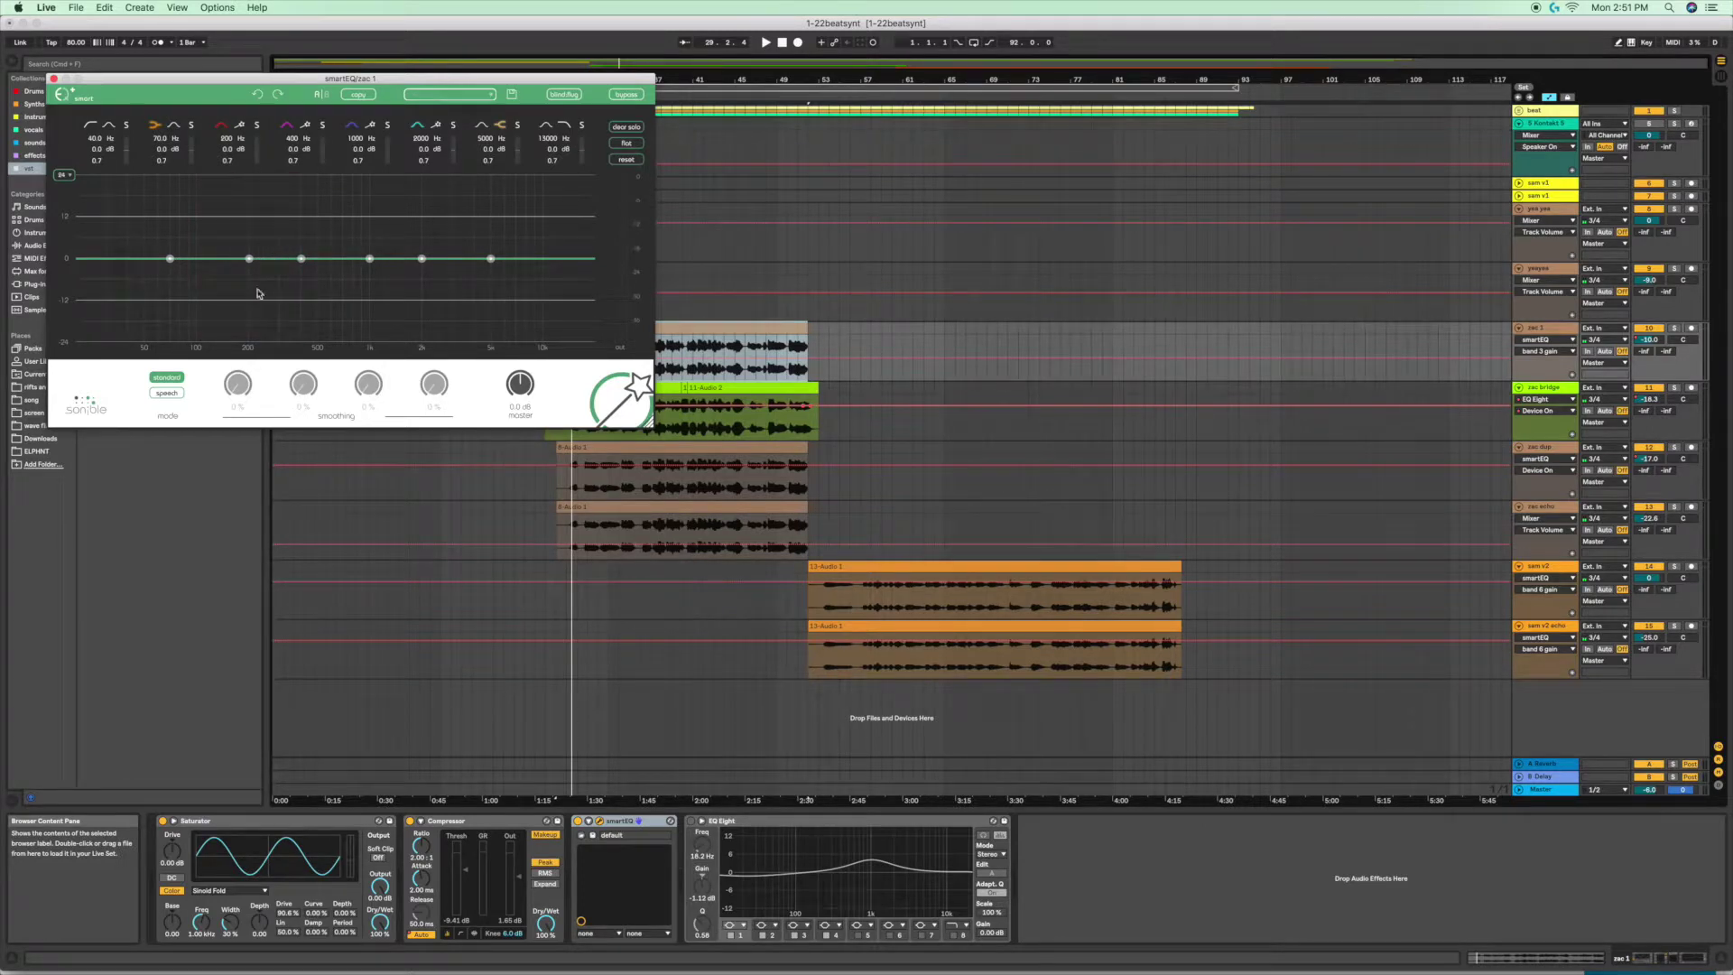
Solo the vocal track that carries smartEQ and start playback
click(1676, 331)
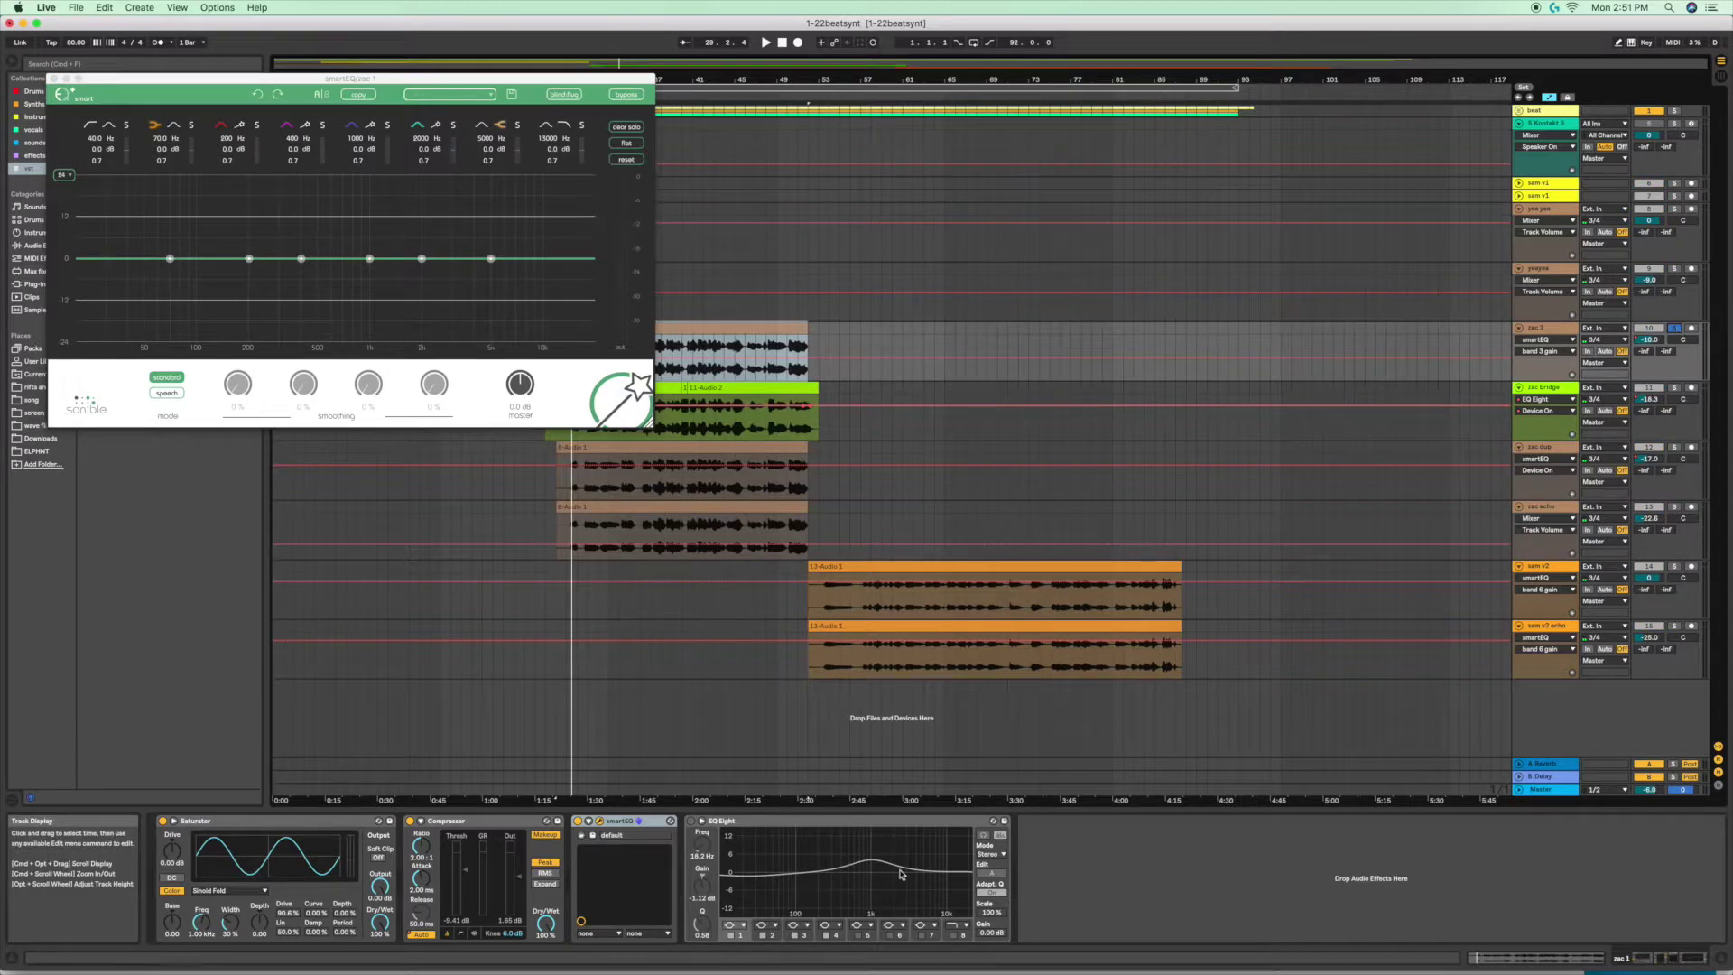
click(786, 820)
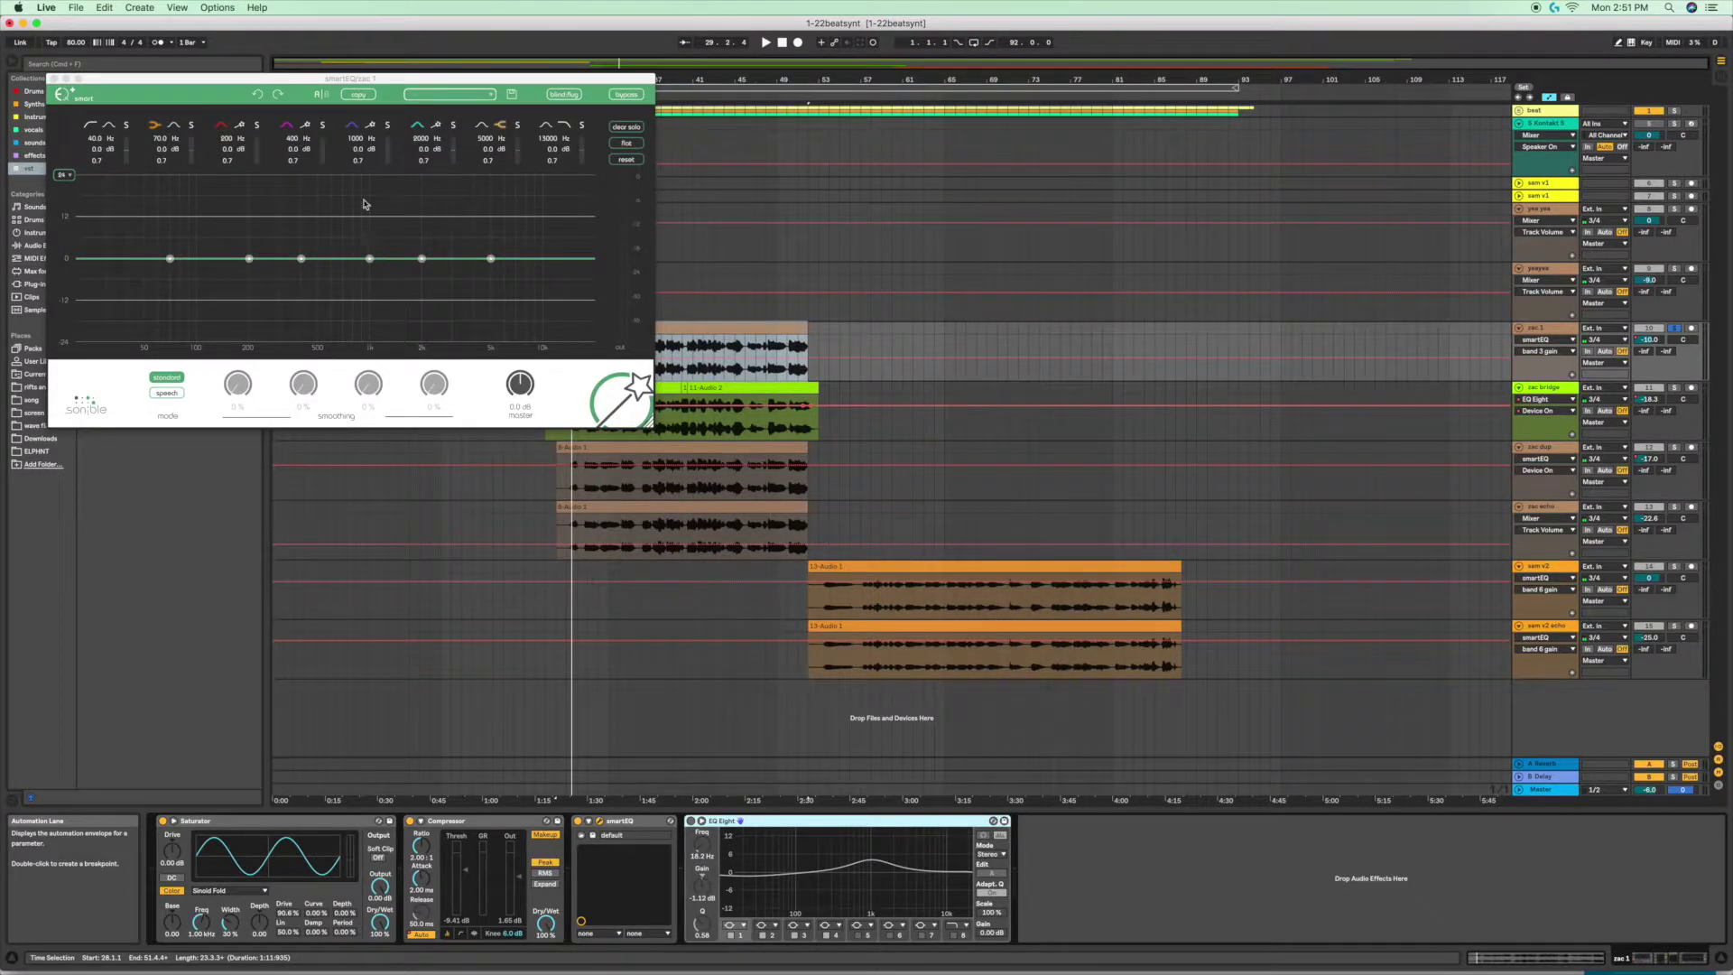
key(space)
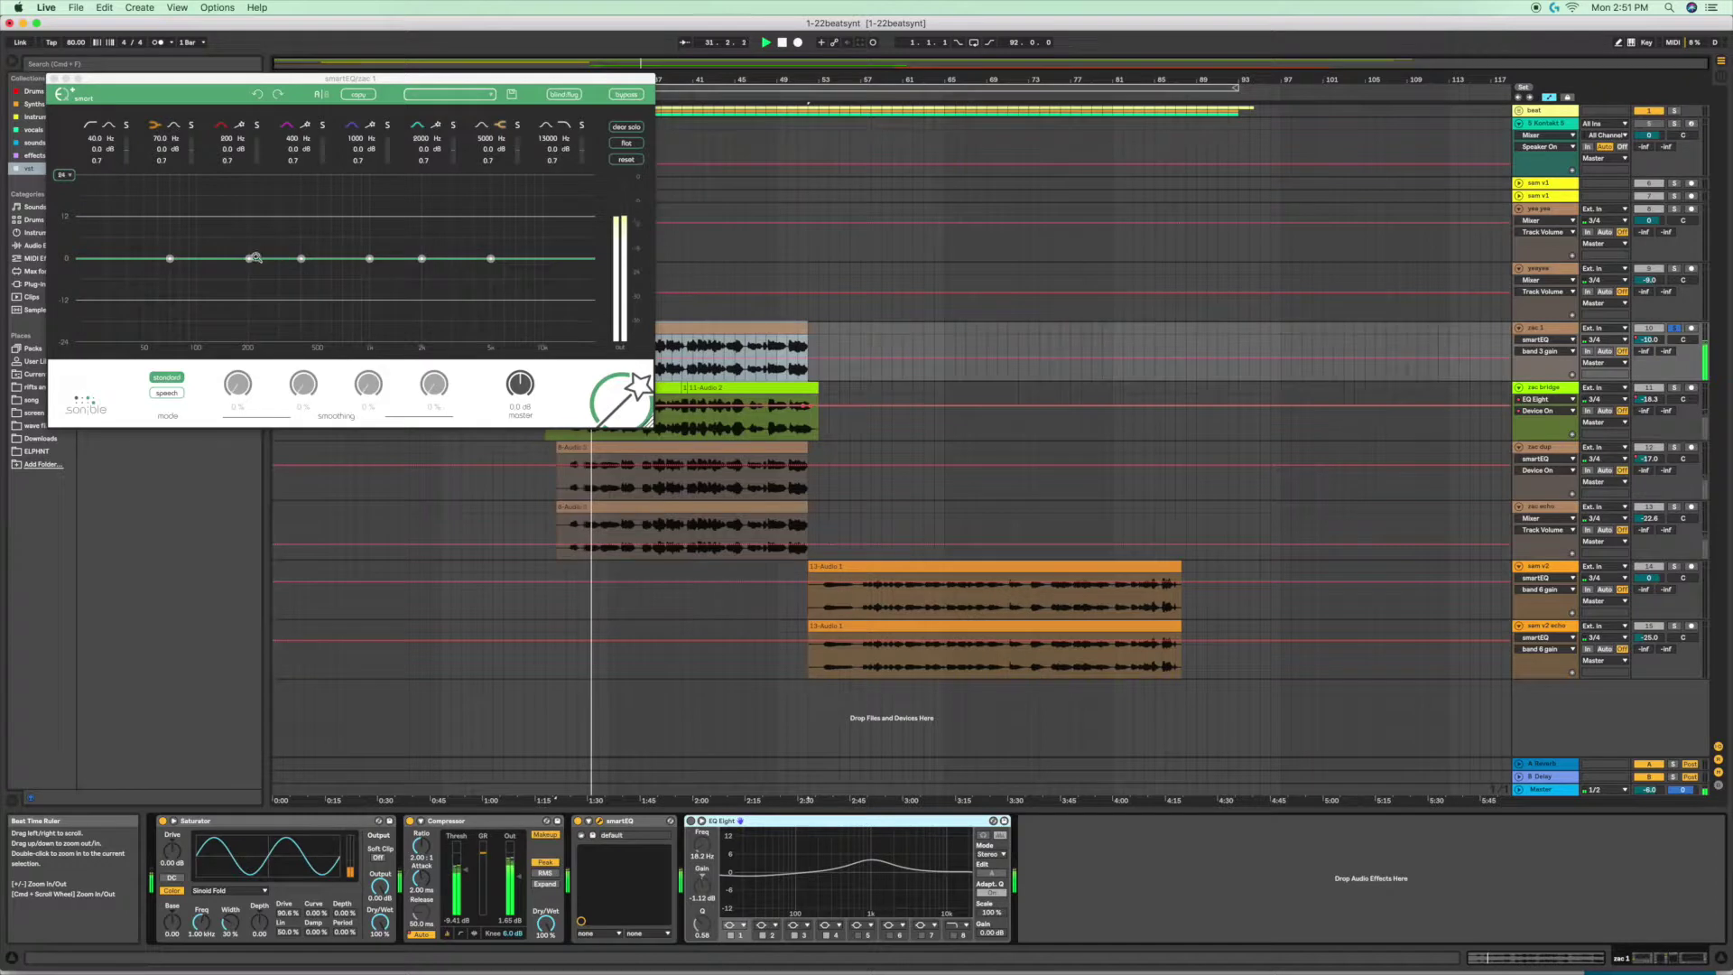
Set smart filters at 144 Hz with about 80 % weight and about 3.9 kHz with about 60 %, using Speech mode
click(241, 127)
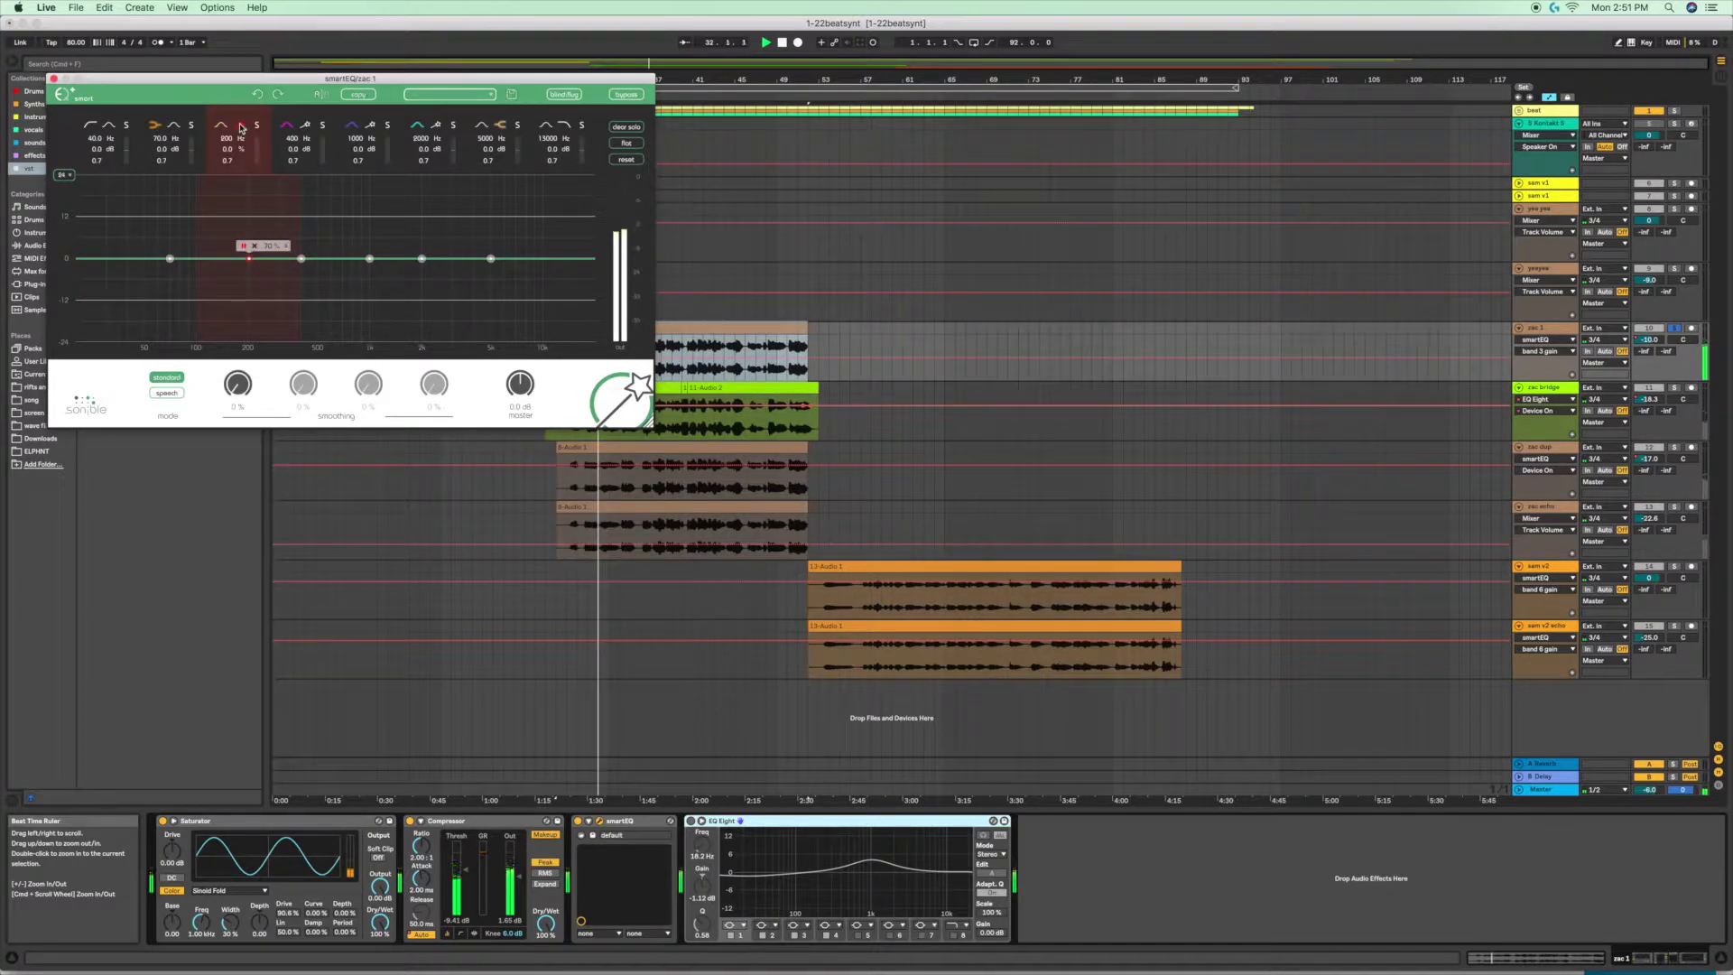
drag(250, 259, 224, 190)
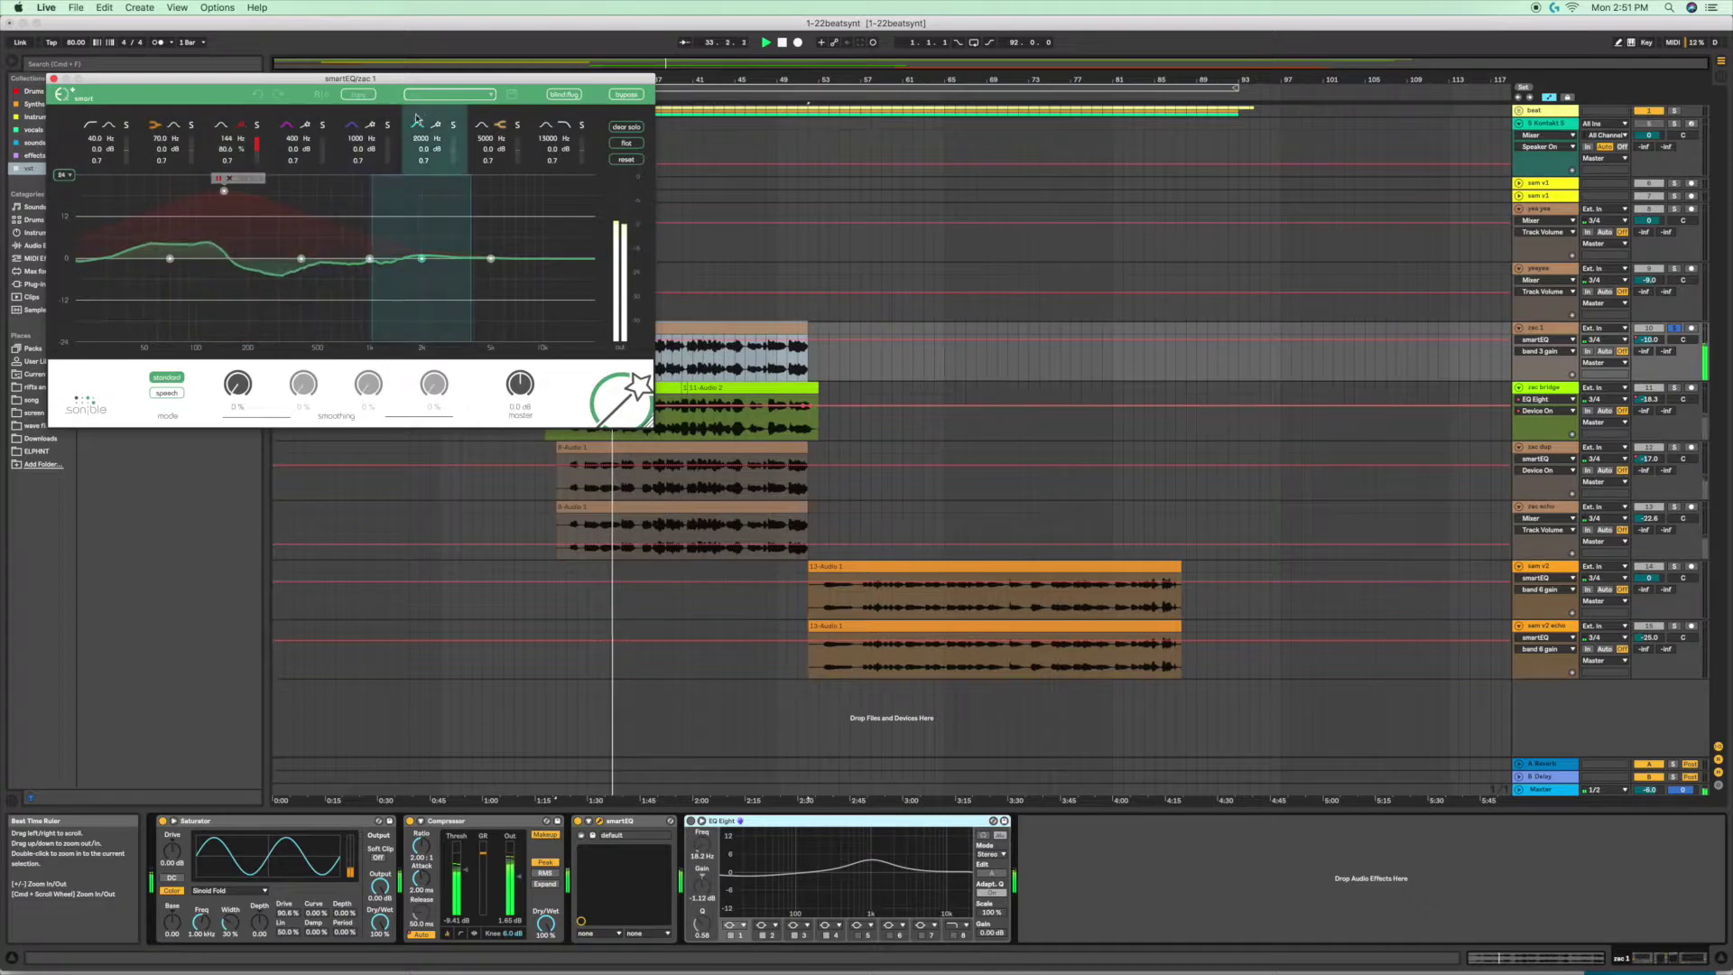
click(432, 253)
drag(431, 254, 451, 210)
click(167, 392)
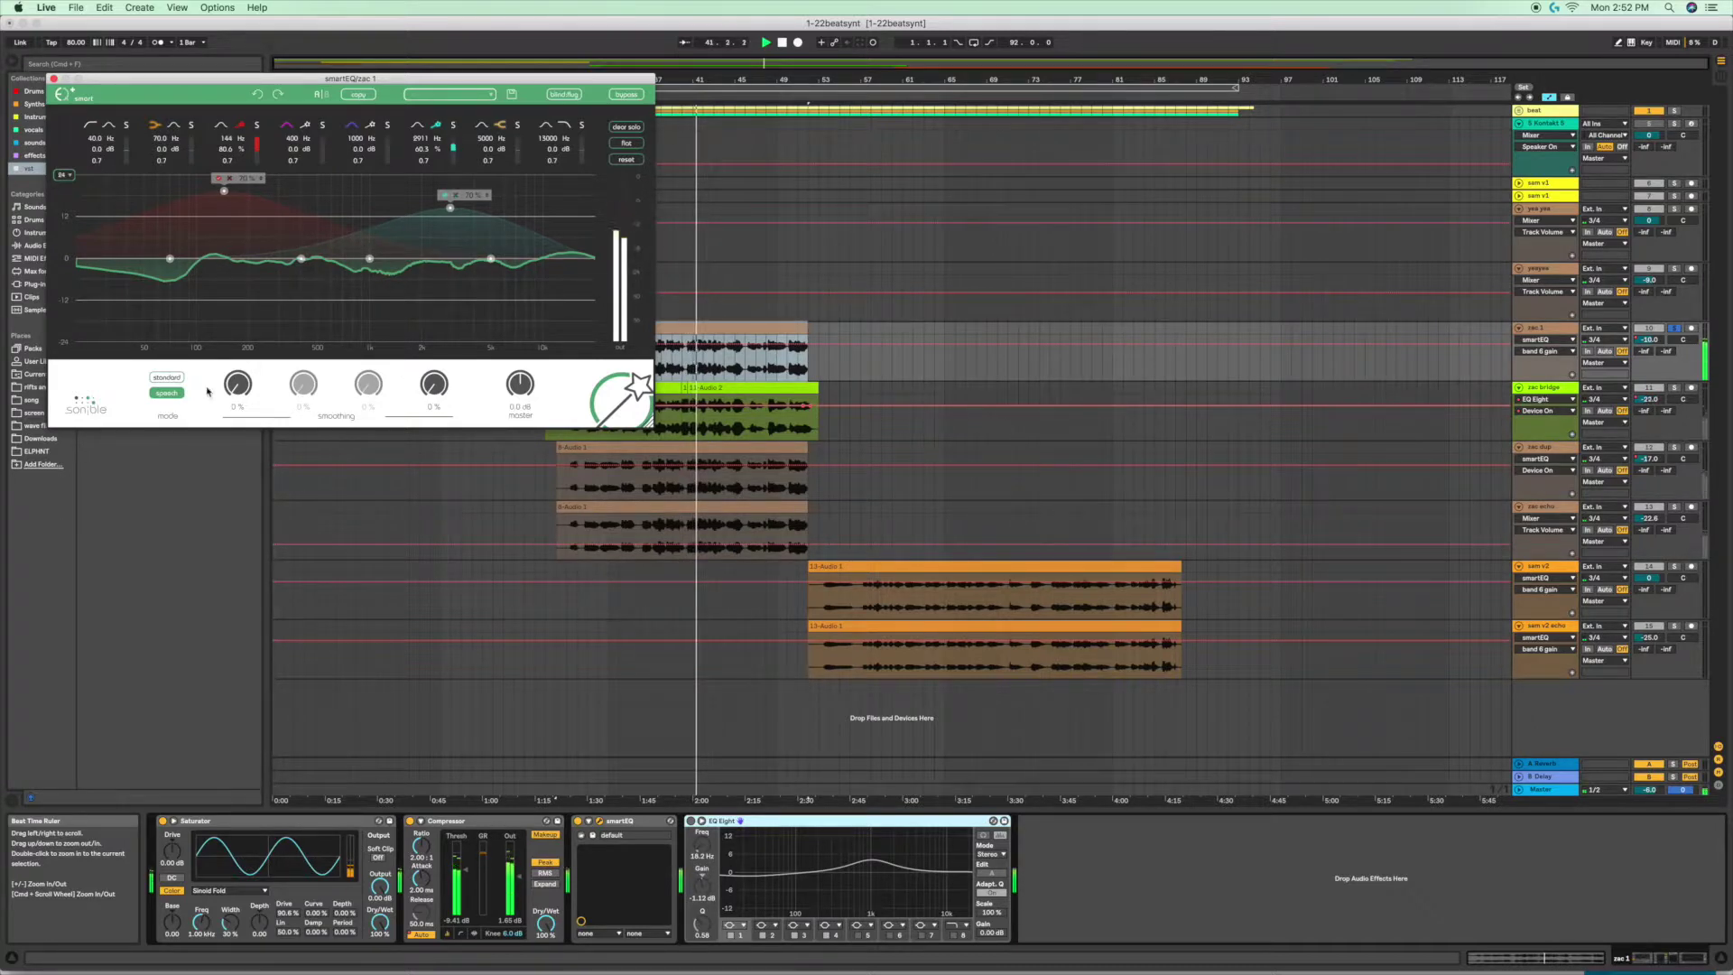
Raise the smoothing to about 26 % on the low smart band and about 25 % on the high one
drag(236, 390, 237, 374)
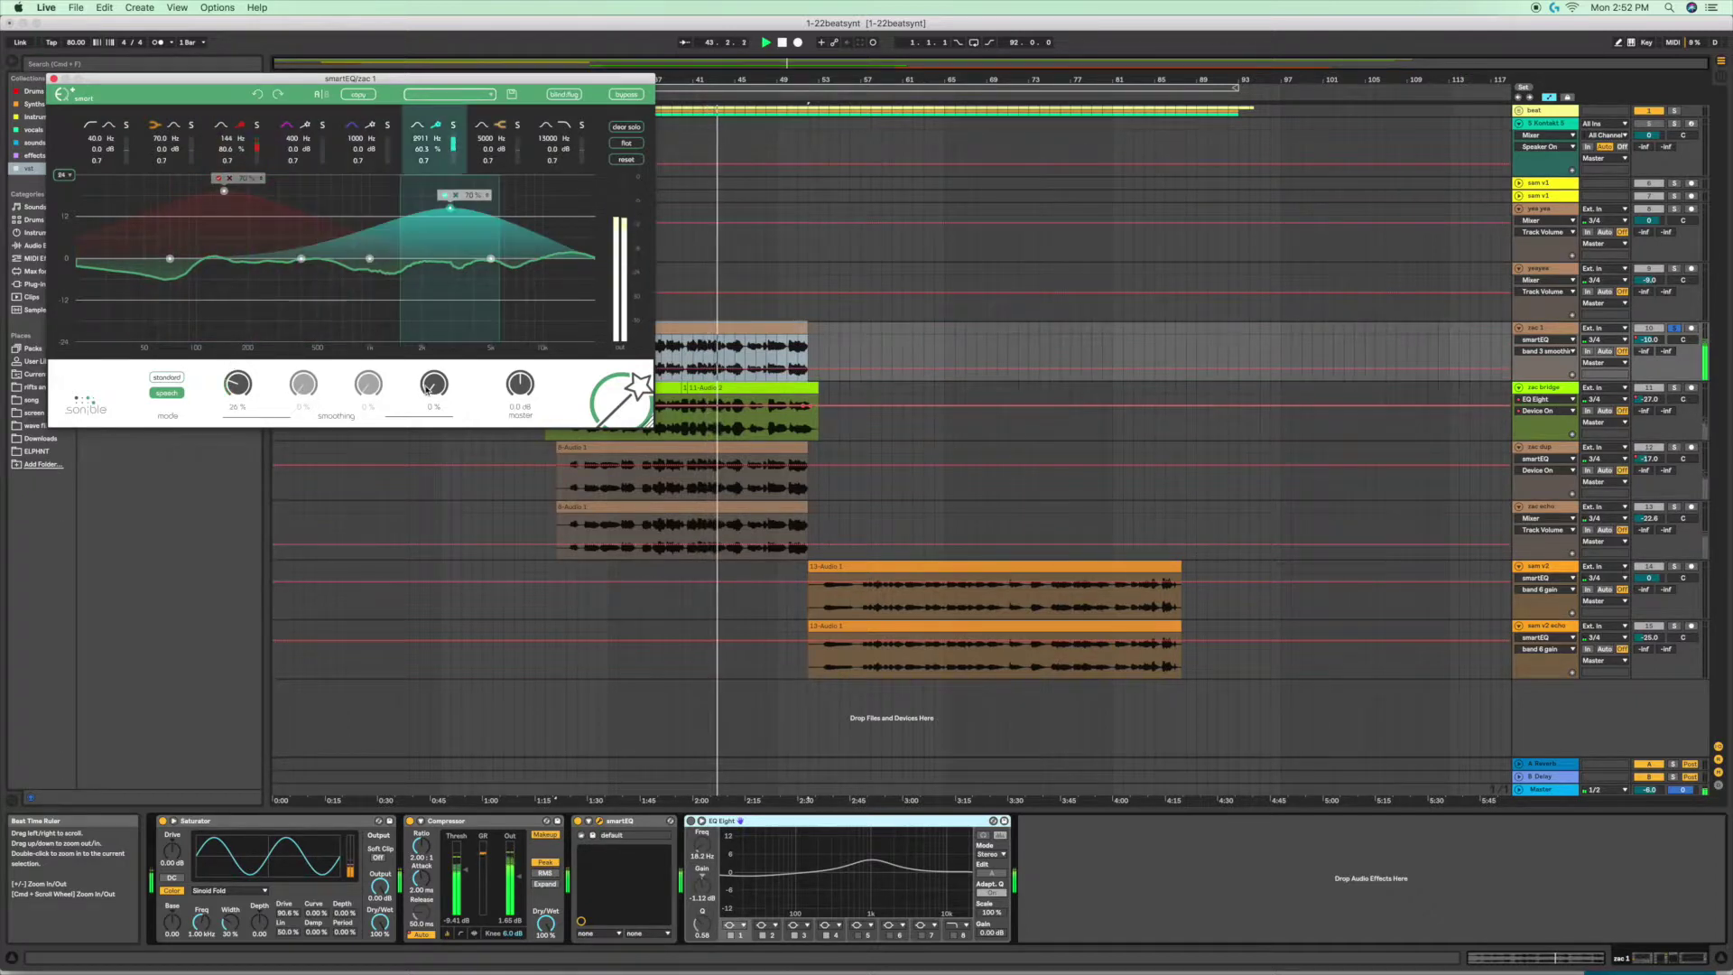
drag(433, 373, 431, 353)
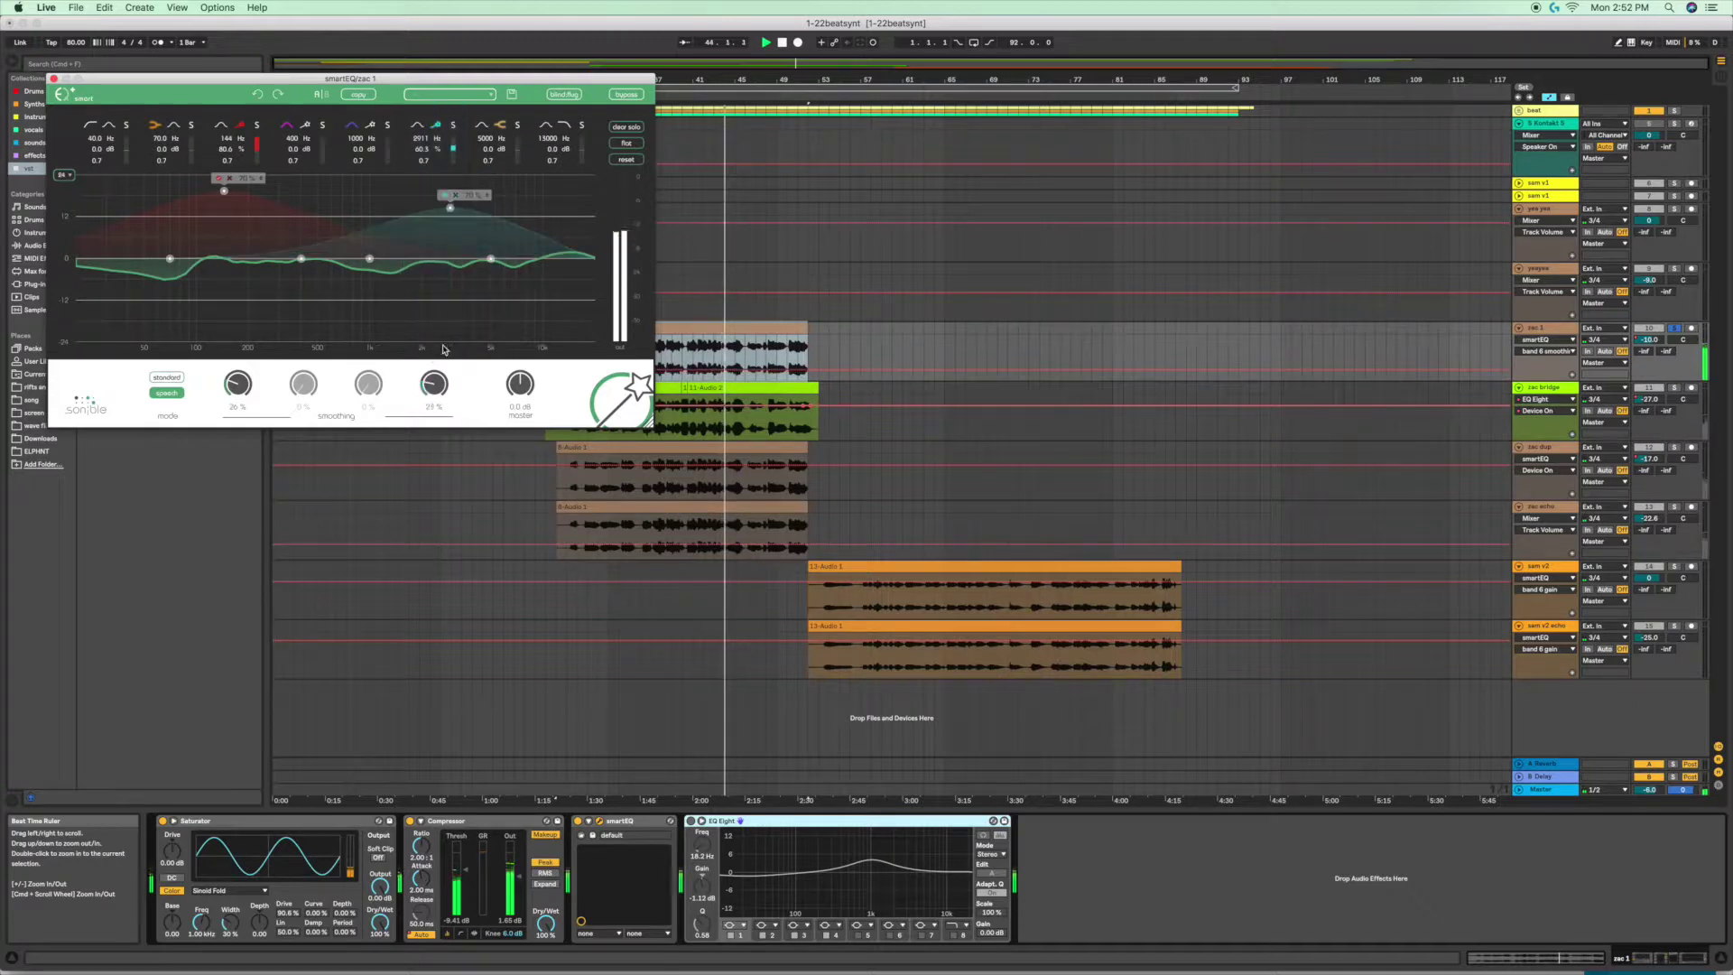
Move the high smart band to about 5.9 kHz at 65 % and raise the 1 kHz band to about 50 %
drag(448, 207, 503, 203)
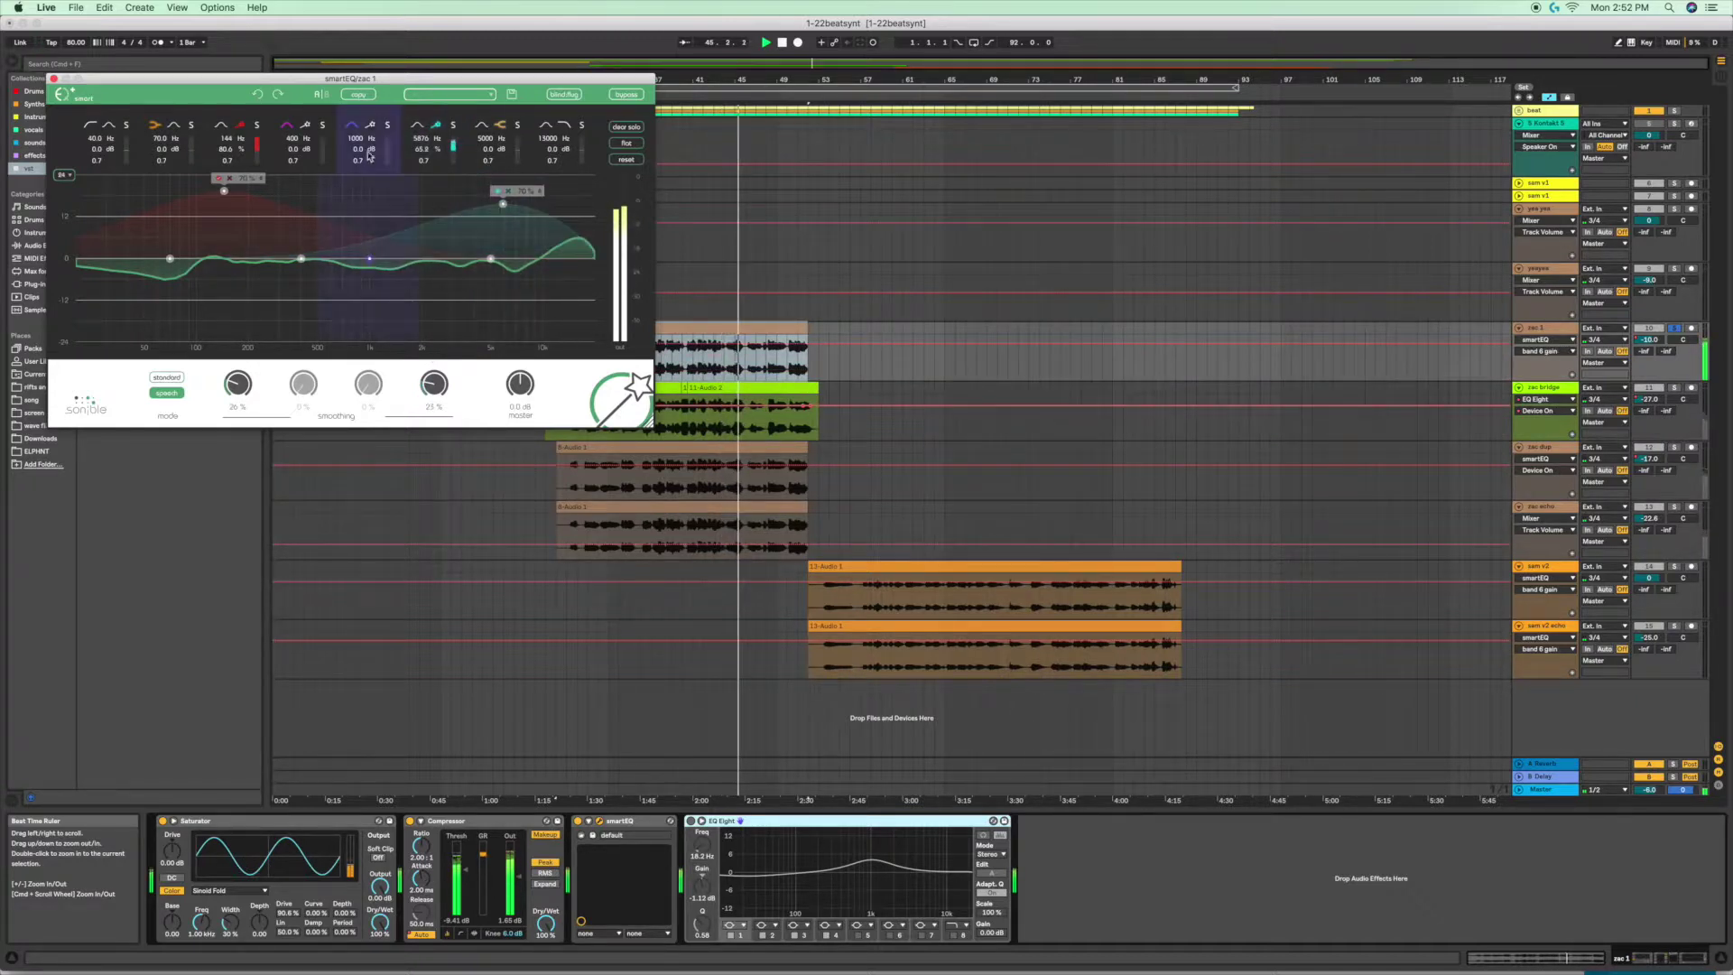
drag(370, 259, 372, 215)
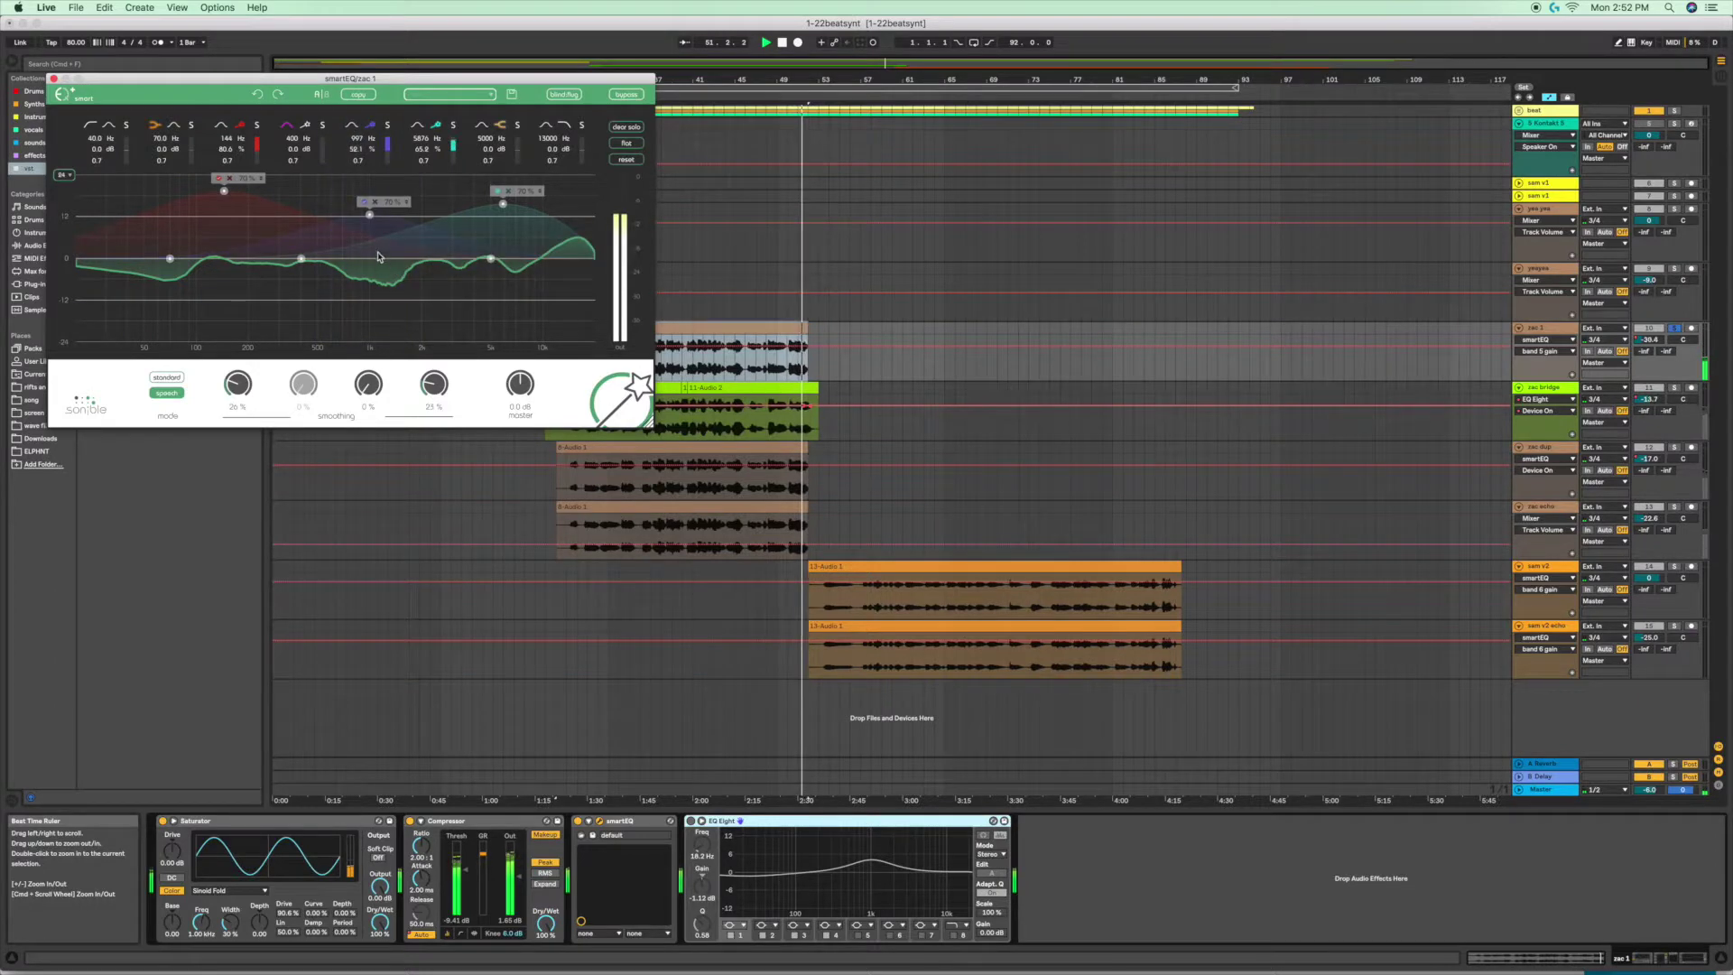
Stop playback and set the smoothing to about 38 % for the low, 22 % for the mid and 29 % for the high band
key(space)
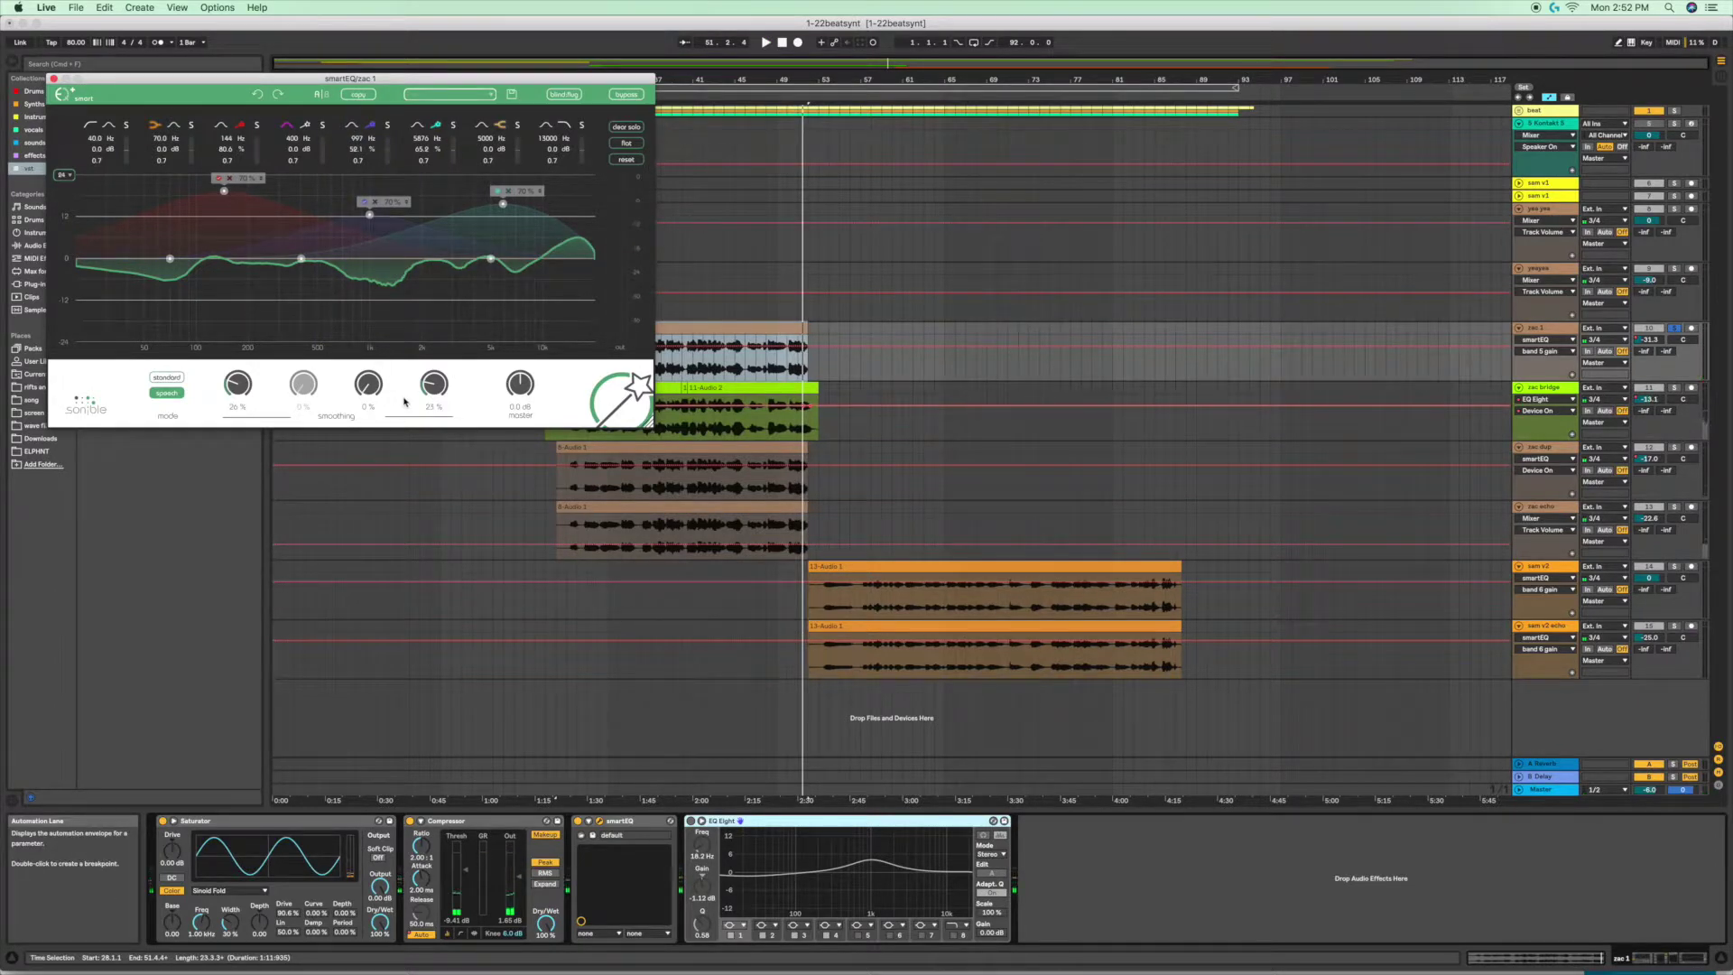
drag(370, 397, 359, 357)
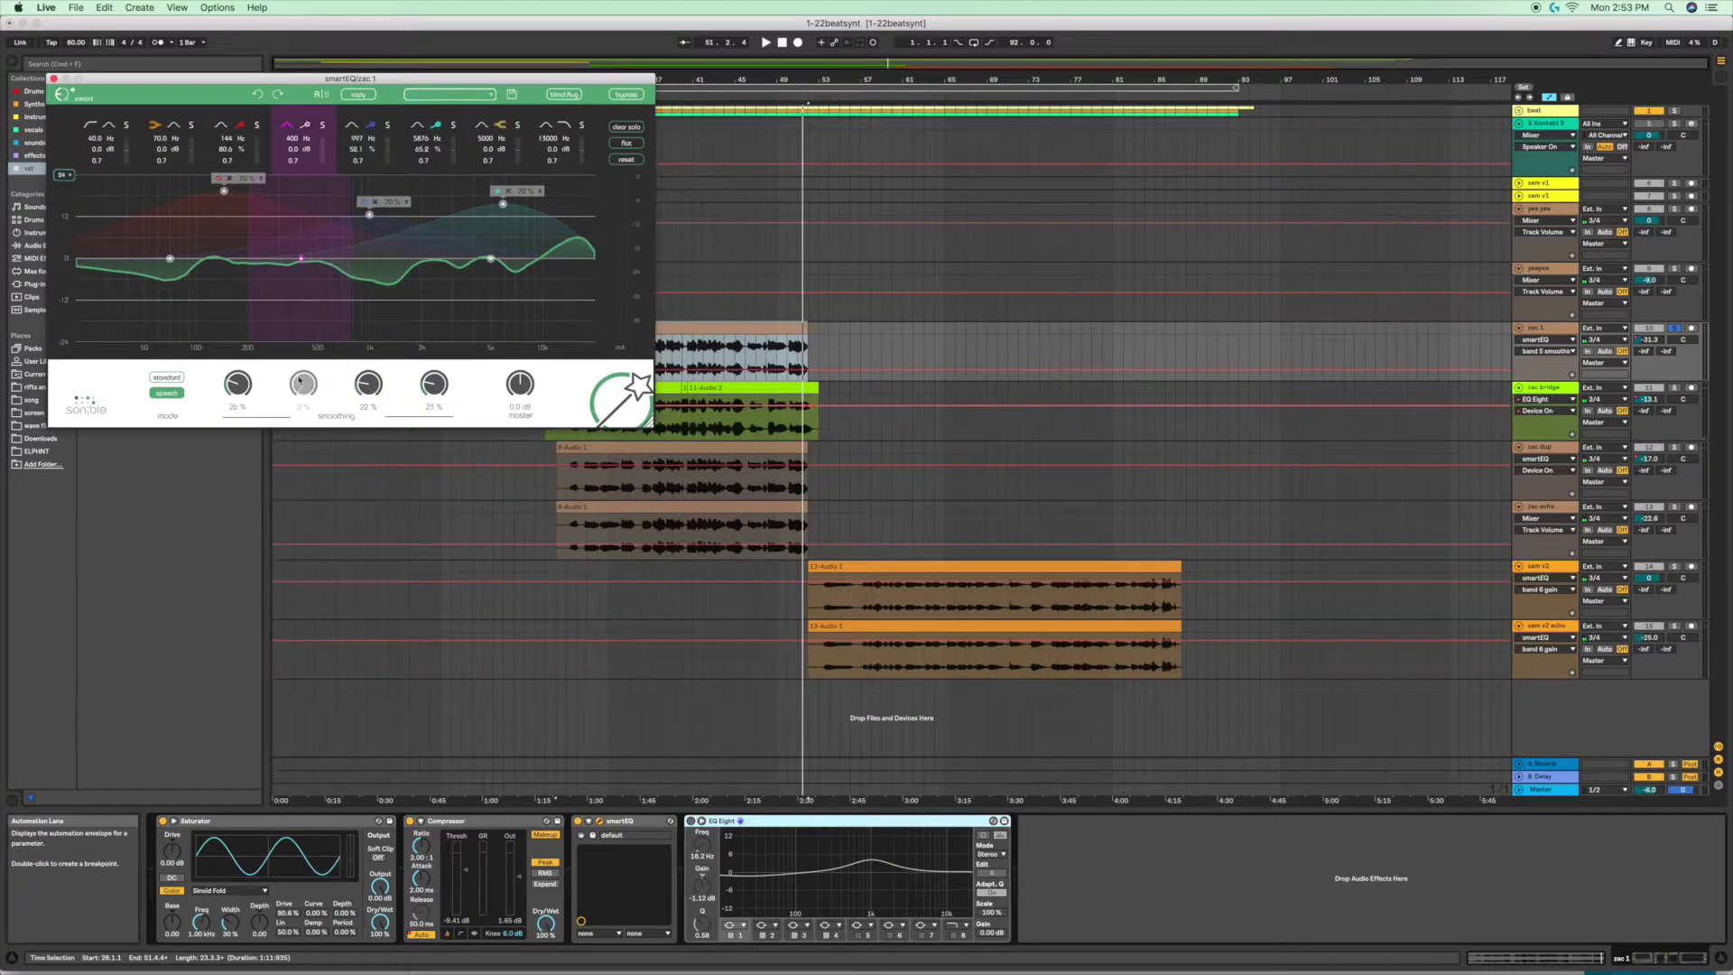
drag(236, 376, 256, 368)
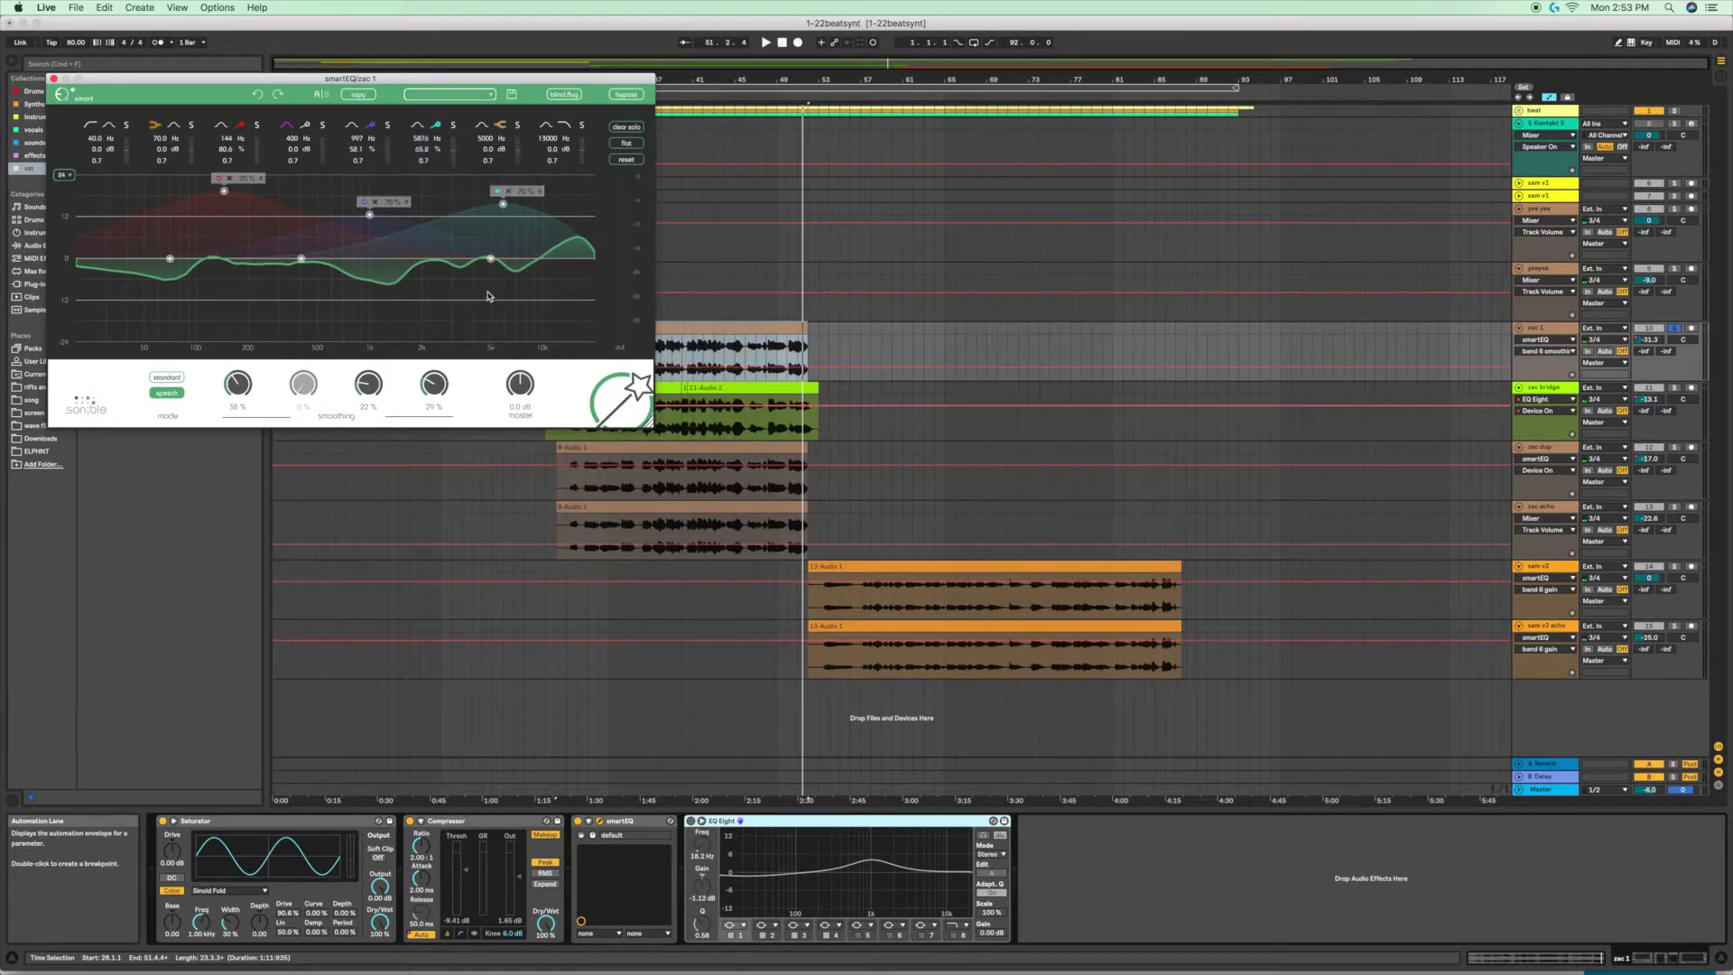
Raise the high smart band to about 85 % at 7.1 kHz and the 997 Hz band to about 62 %
drag(504, 205, 517, 187)
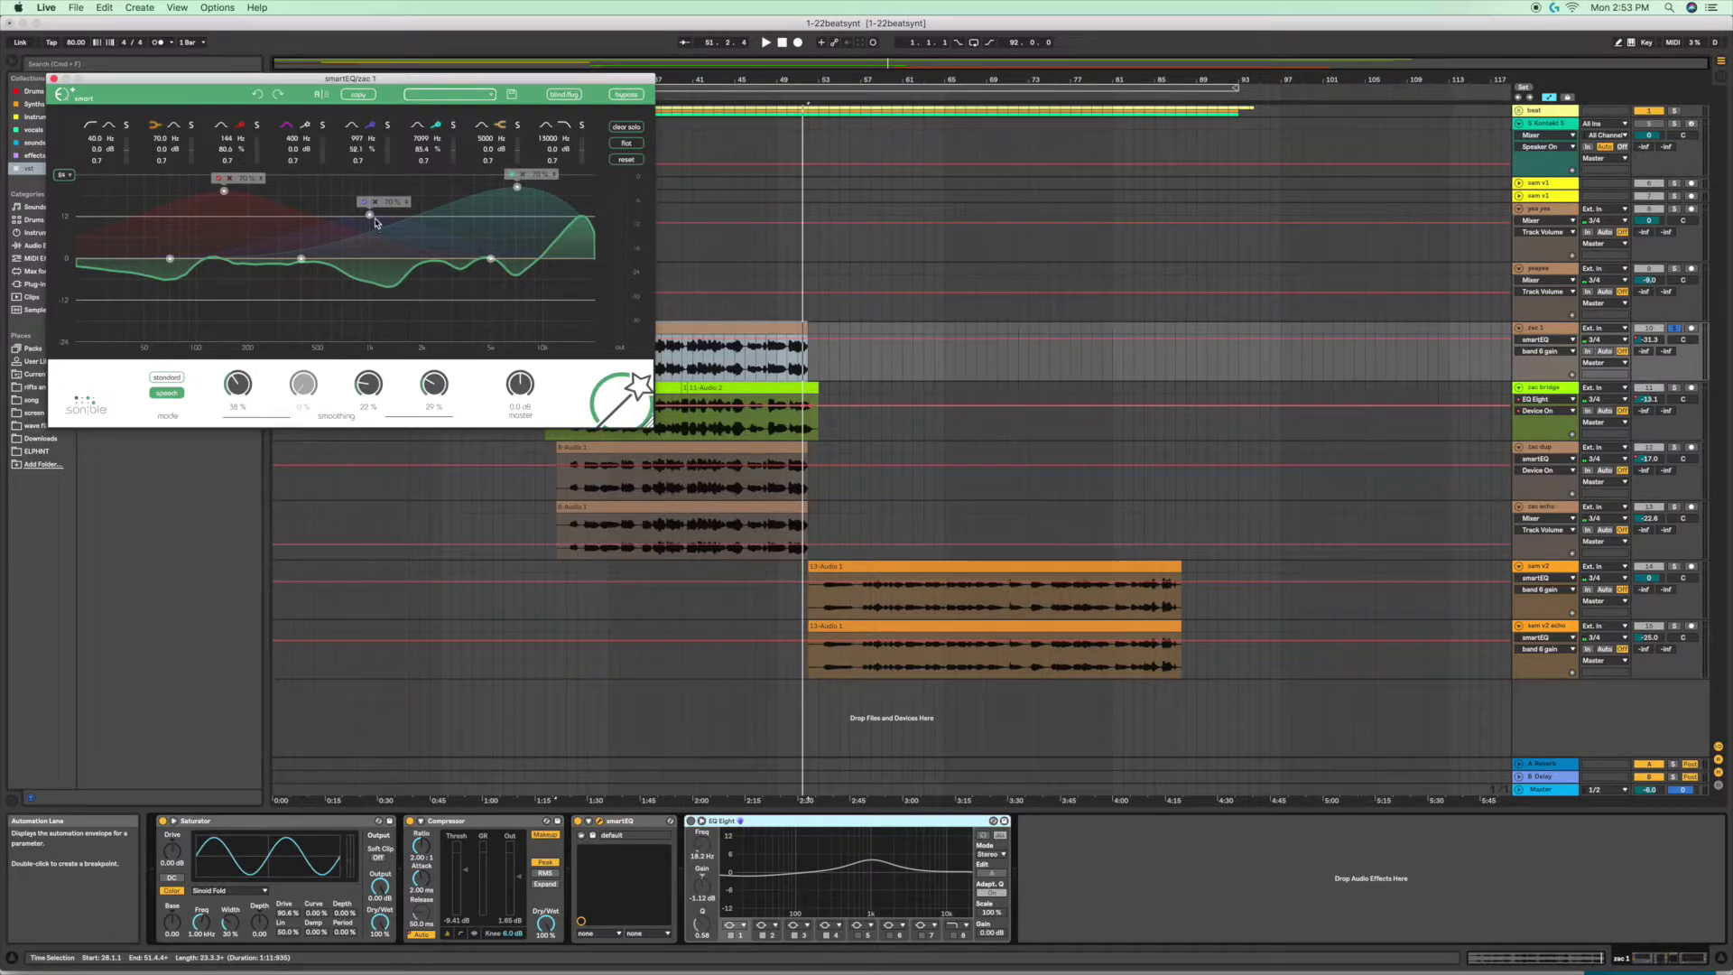
drag(371, 220, 369, 205)
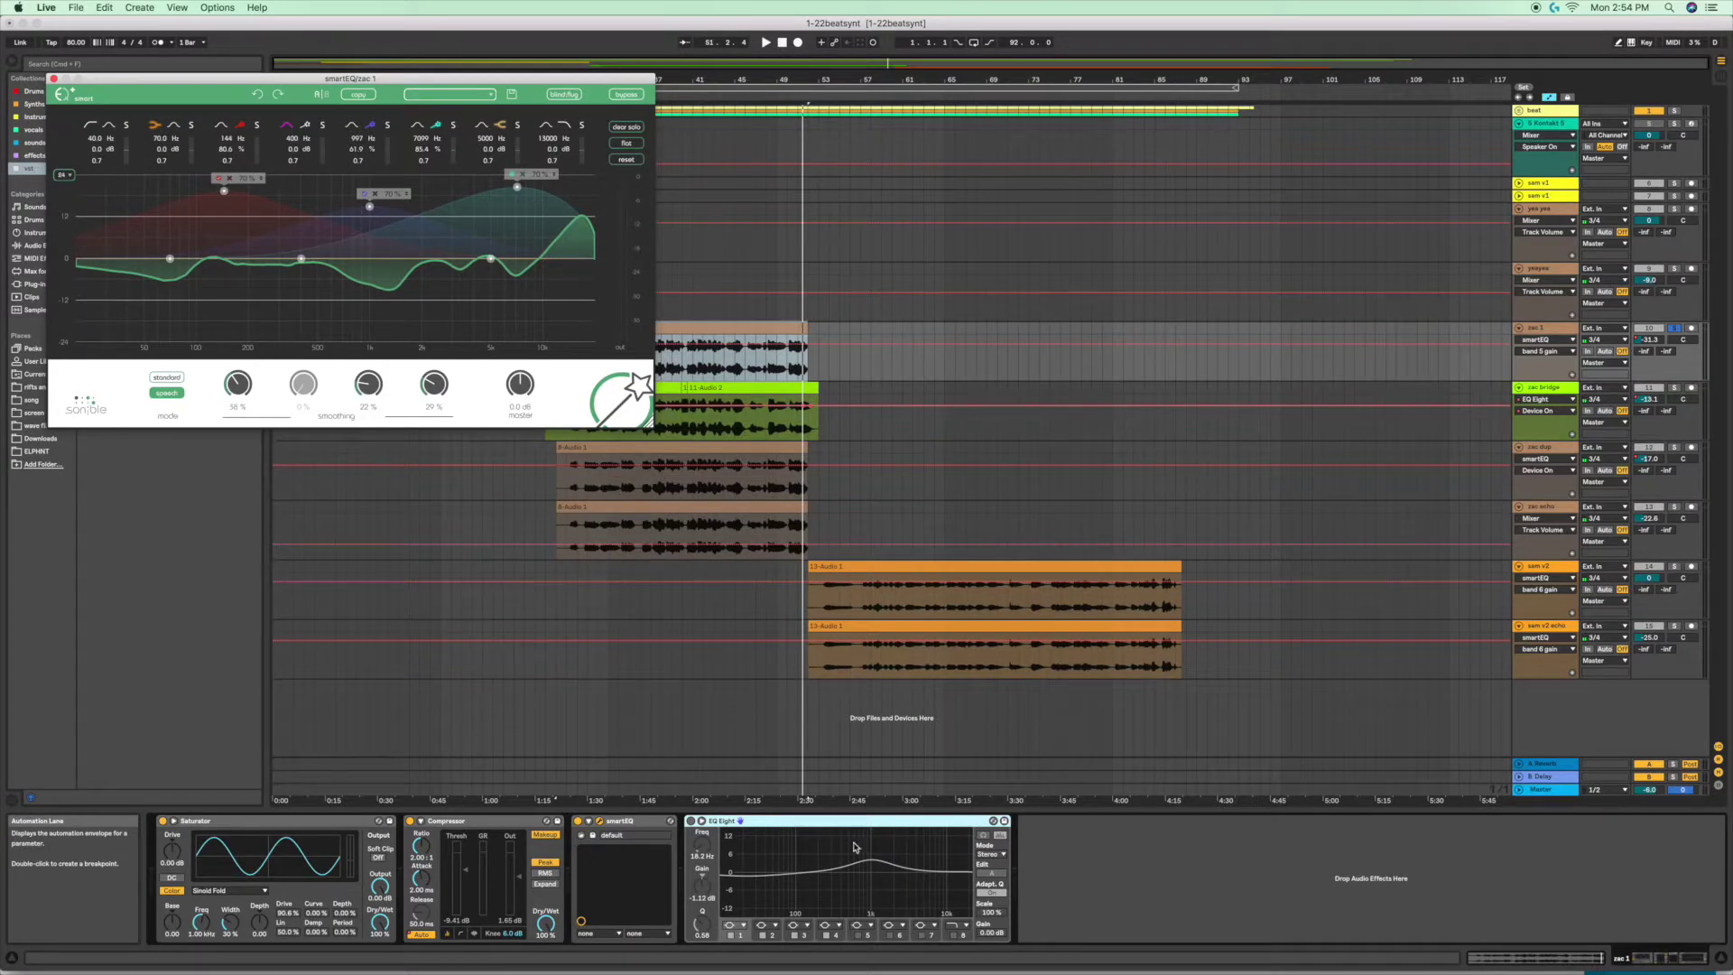
Play the soloed vocal through smartEQ, bypass it to listen through EQ Eight instead, and stop playback with EQ Eight switched off
key(space)
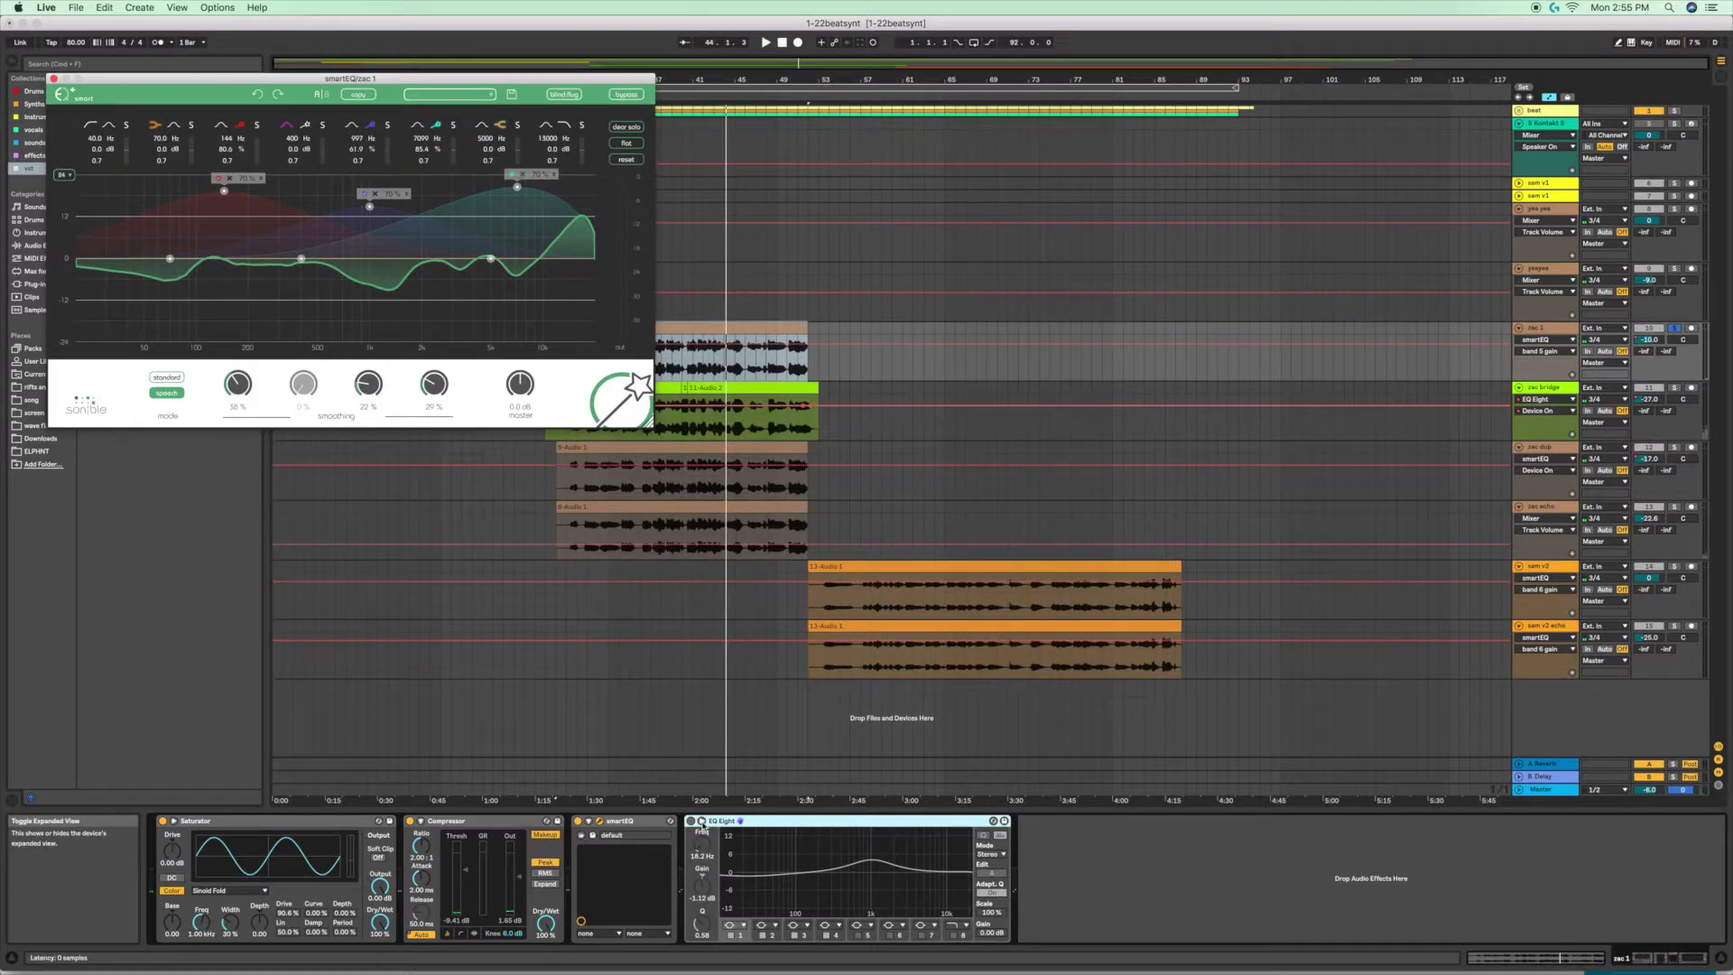
key(space)
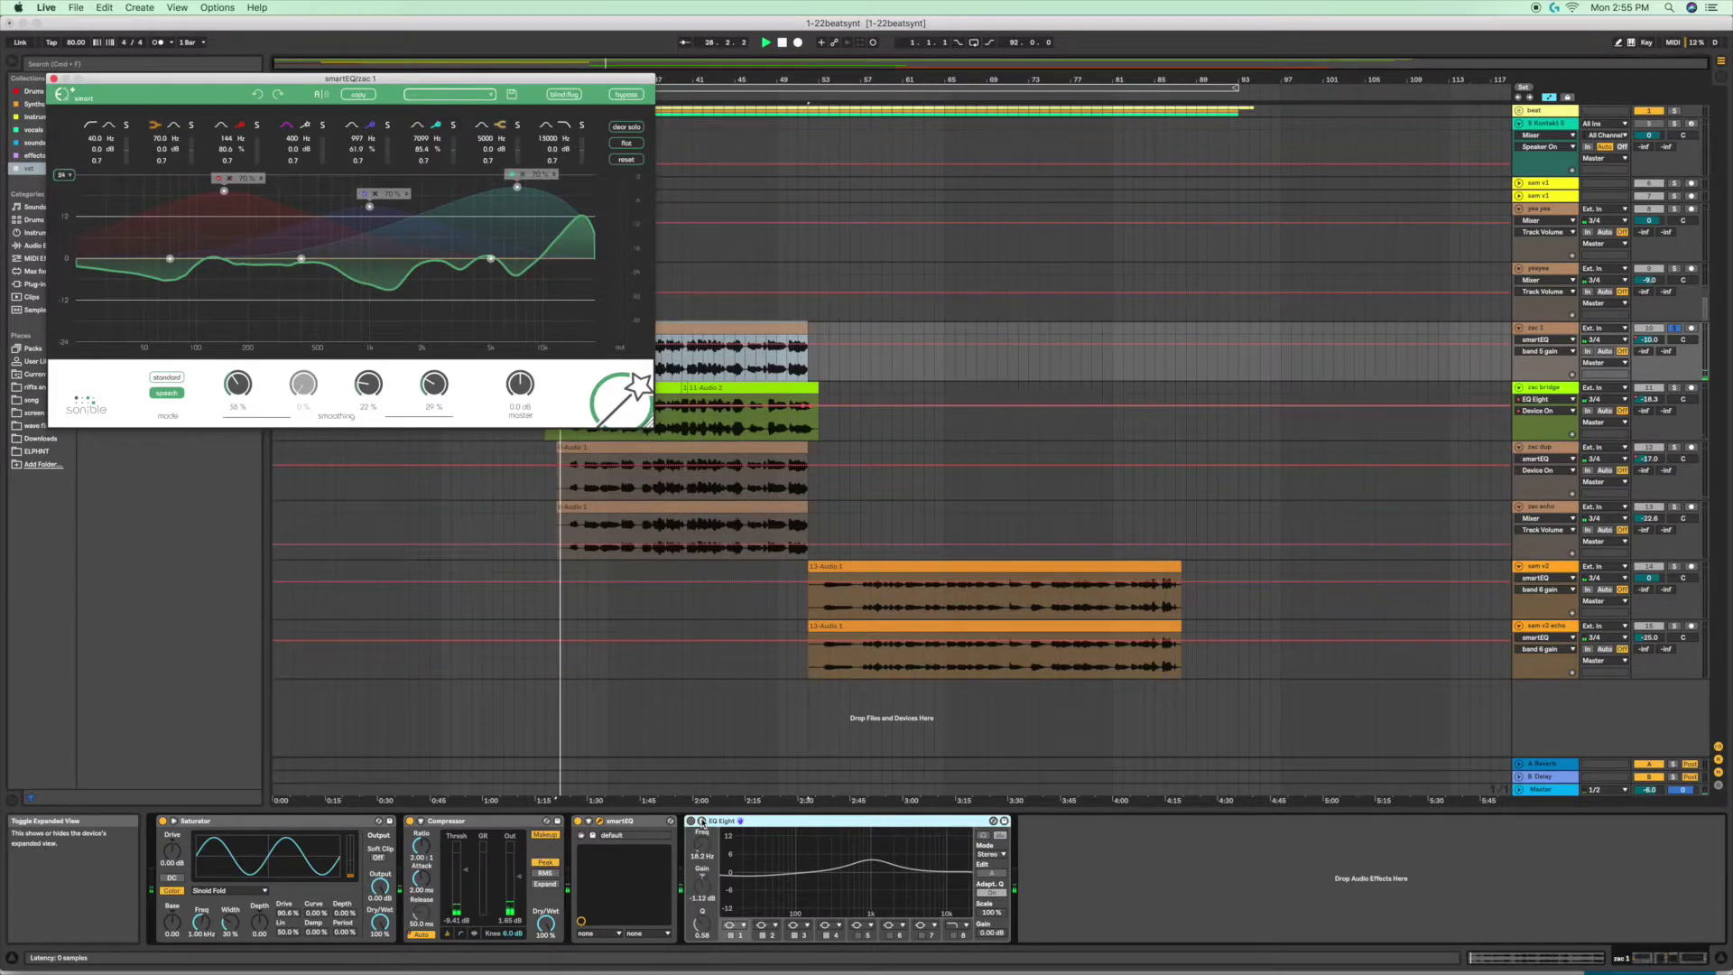
click(578, 823)
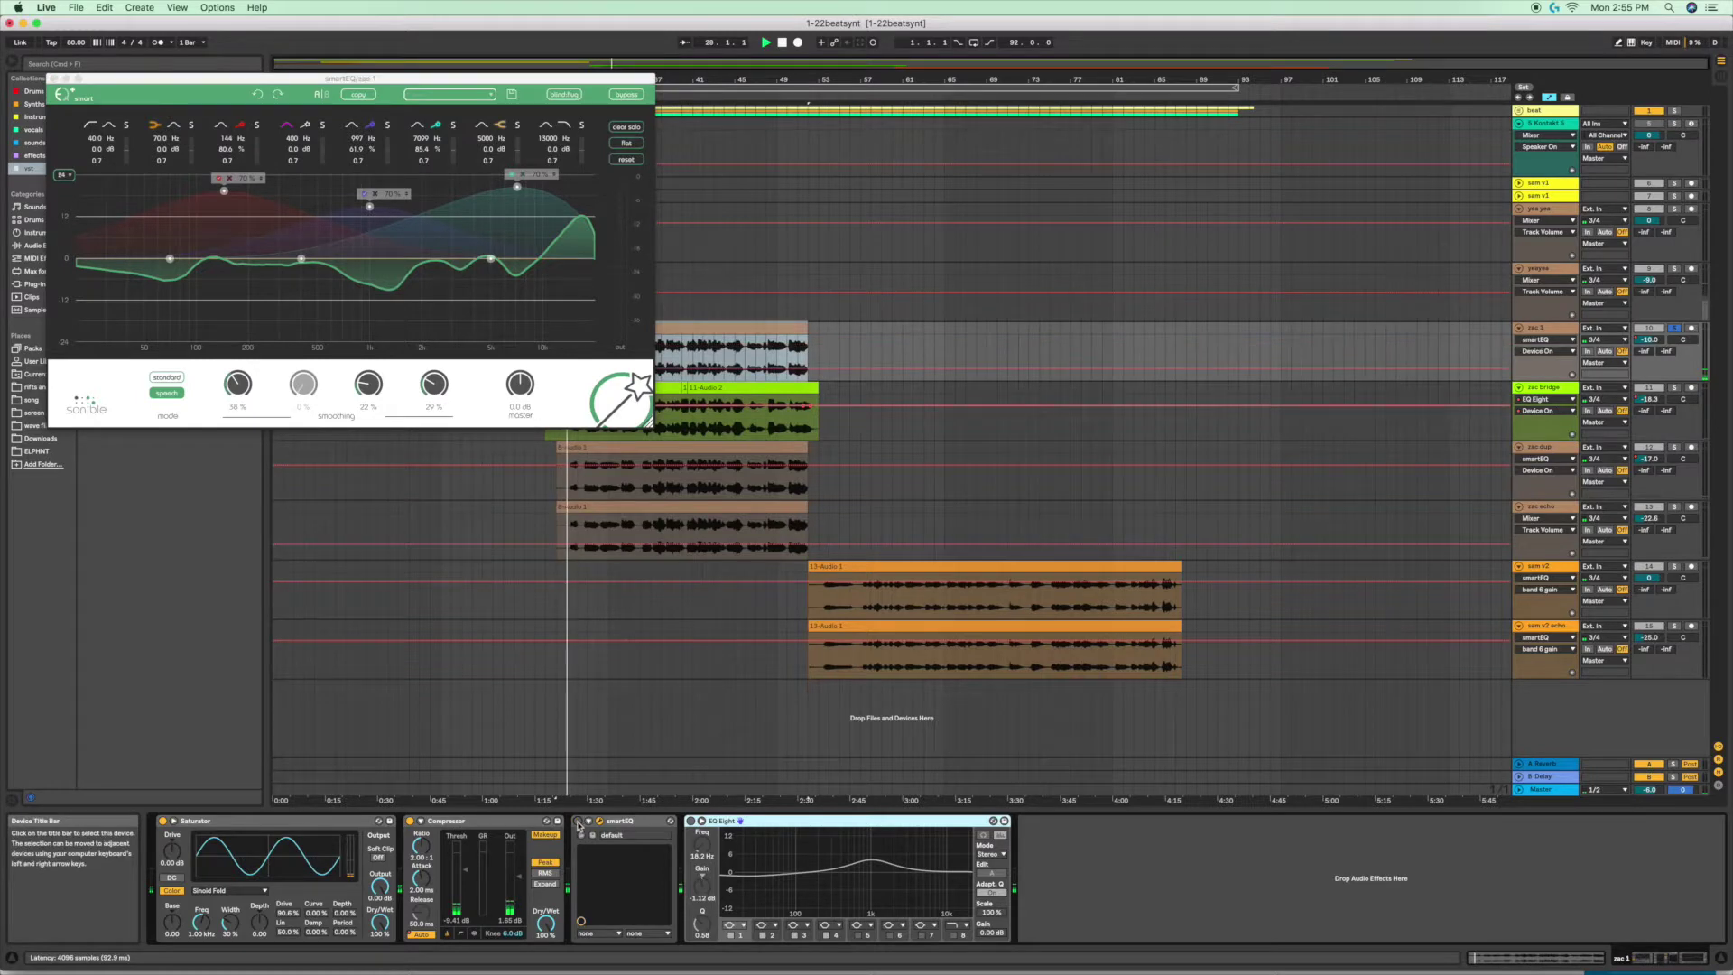
click(729, 838)
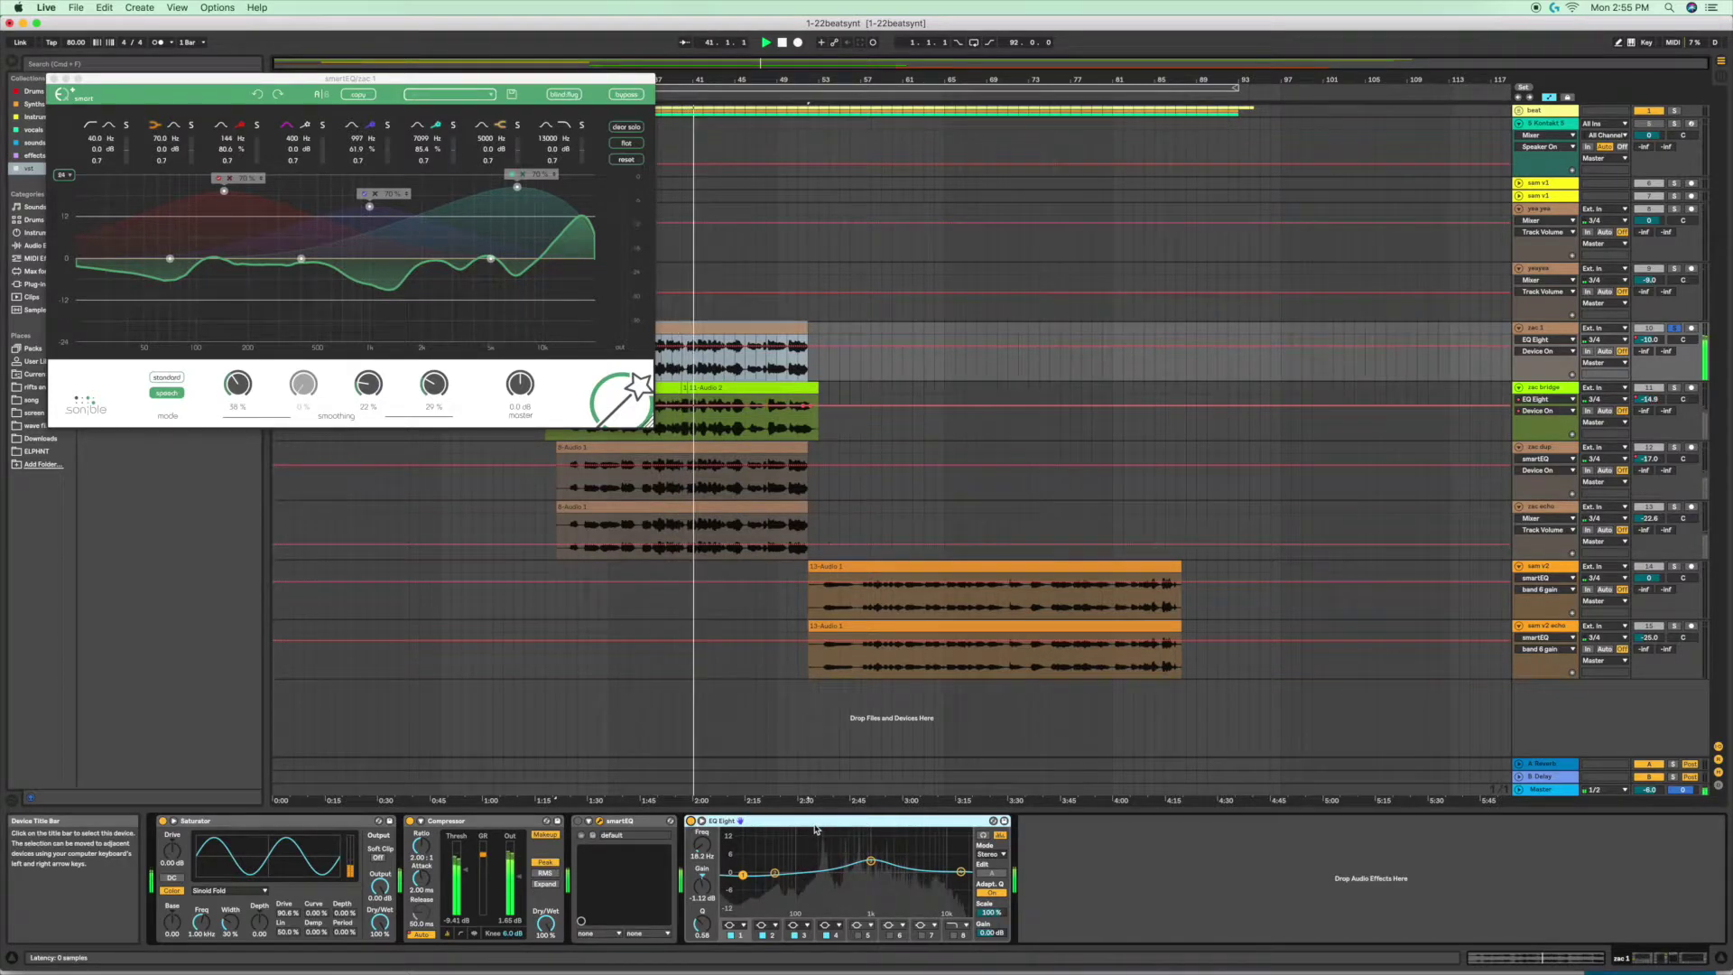
key(space)
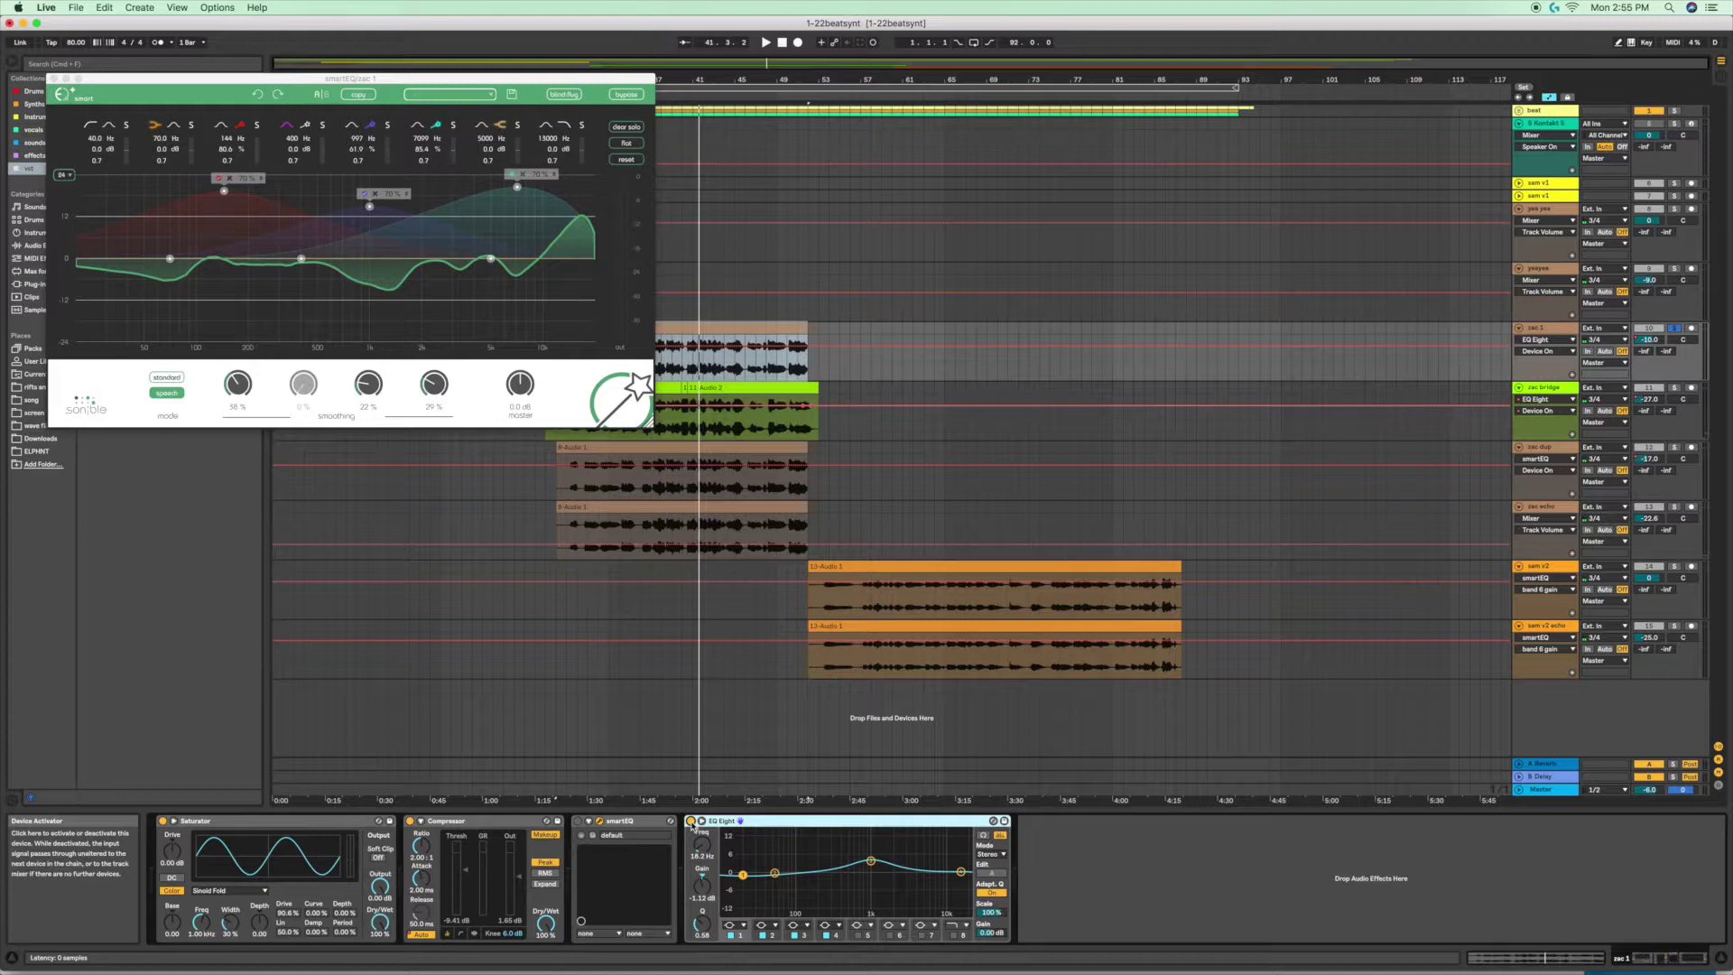
click(691, 821)
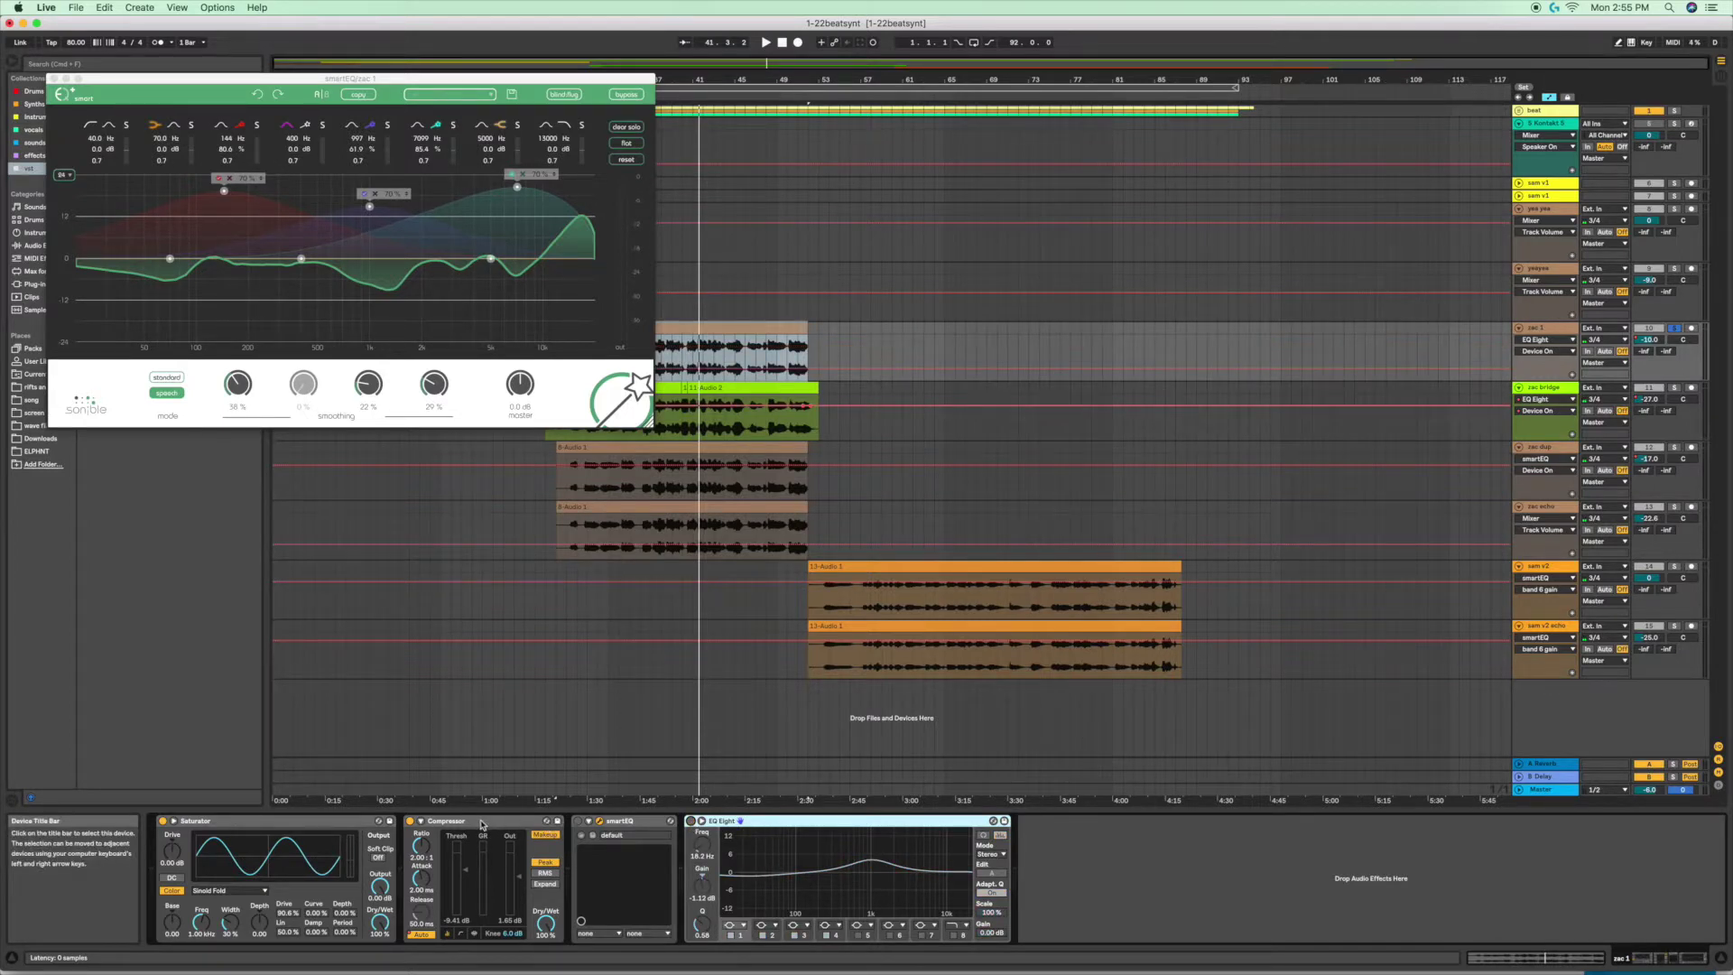
Switch smartEQ back on, play the vocal, and set the smoothing to about 44 % for the low band and 27 % for the mid band
click(577, 821)
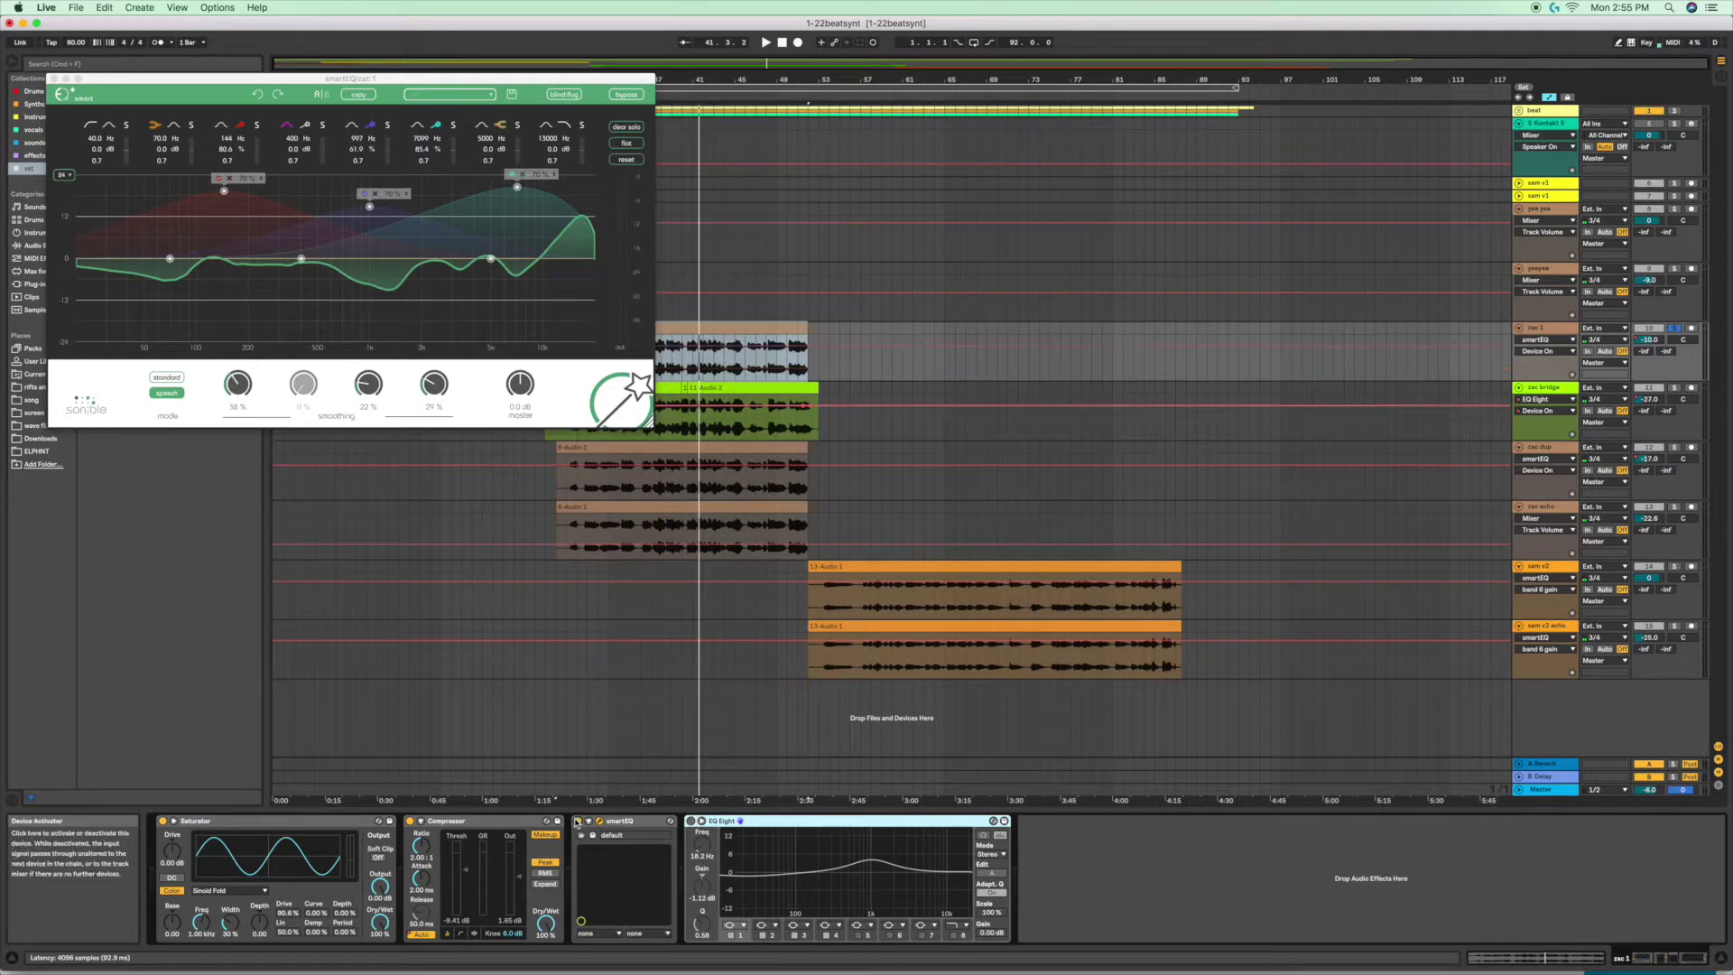
key(space)
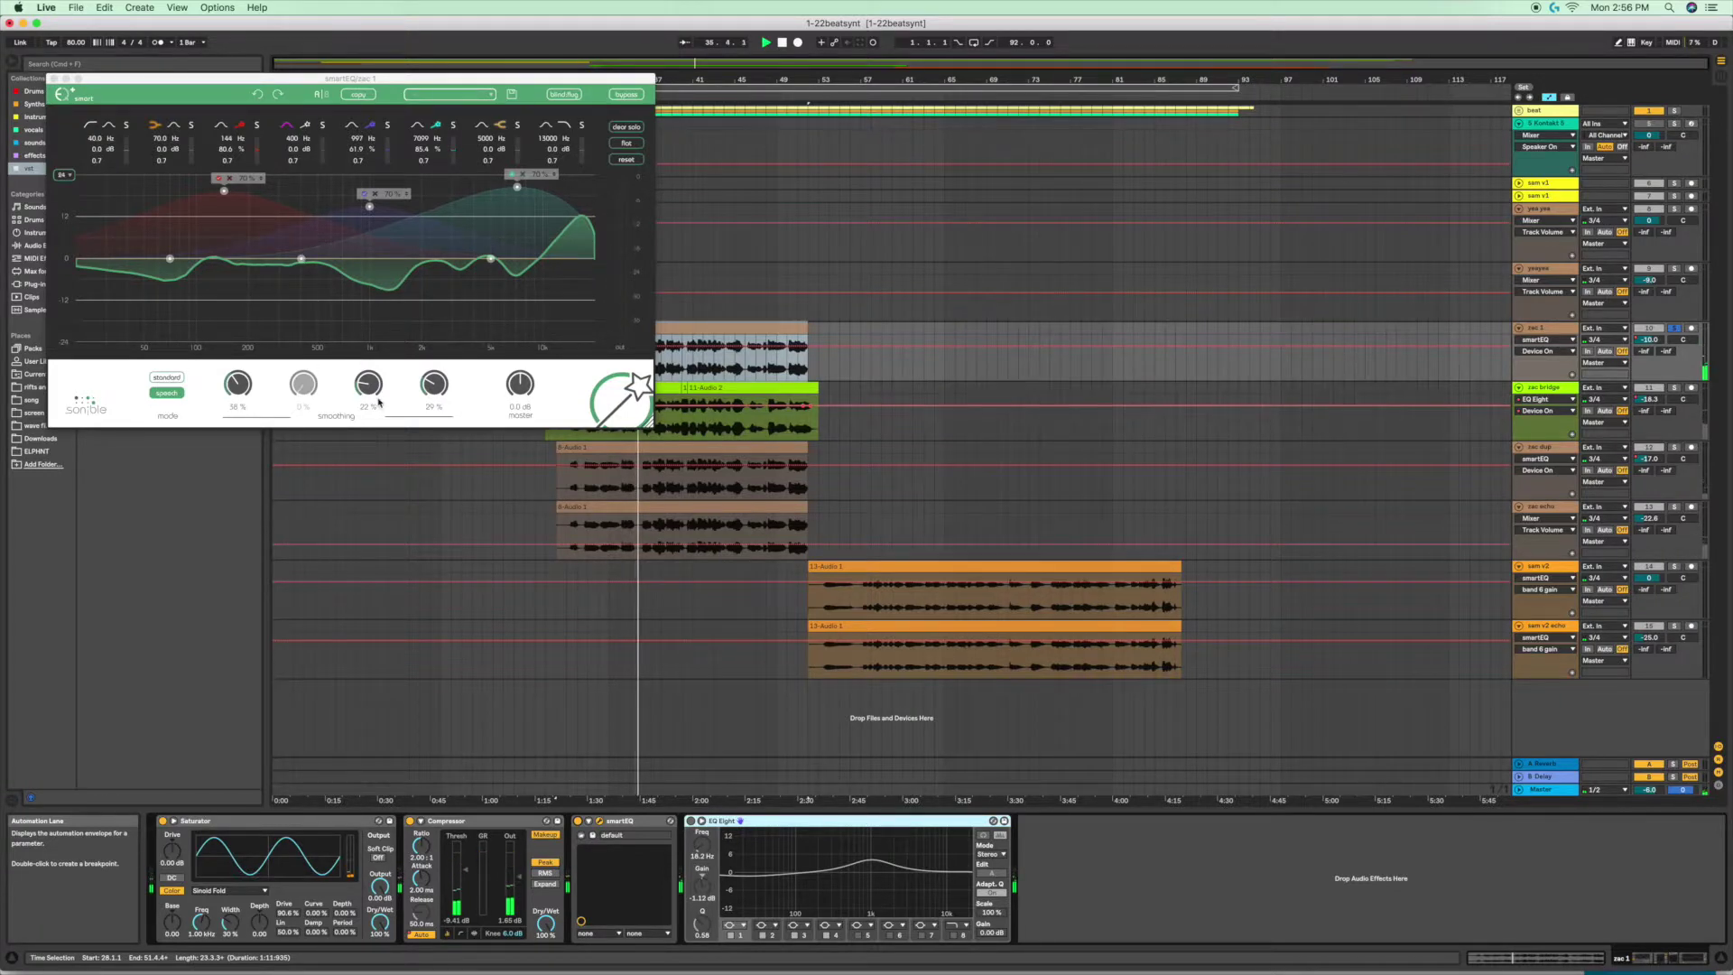
drag(368, 390, 369, 388)
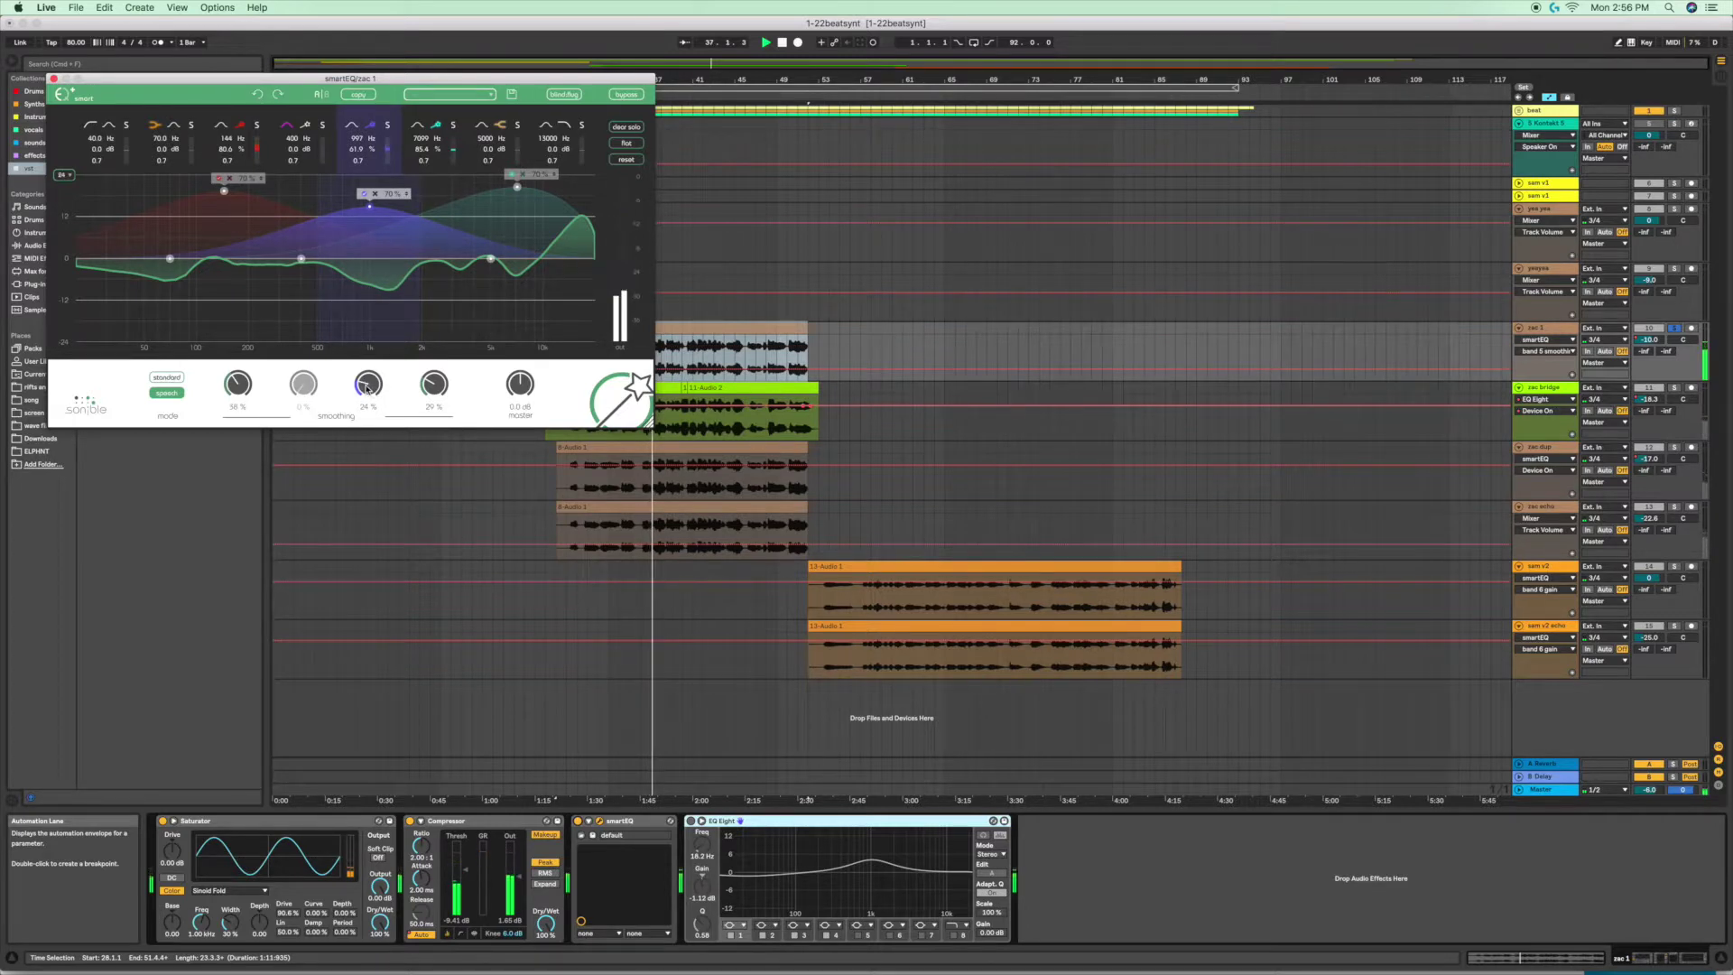
drag(374, 394, 374, 391)
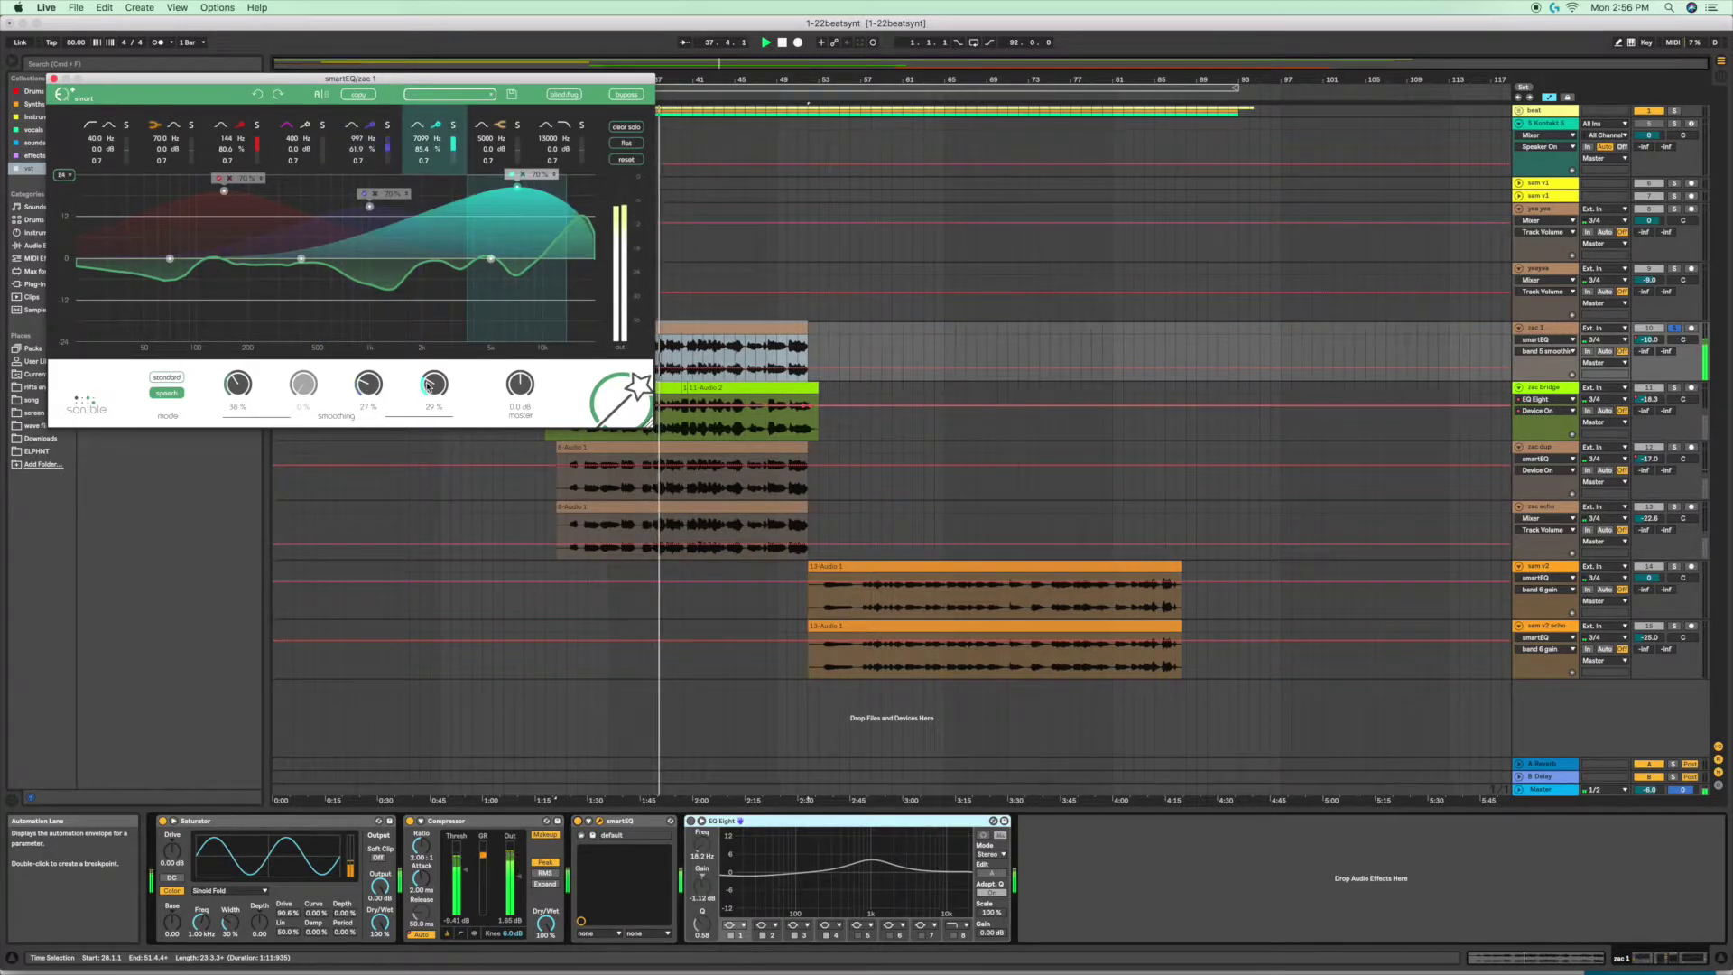
drag(242, 388, 264, 387)
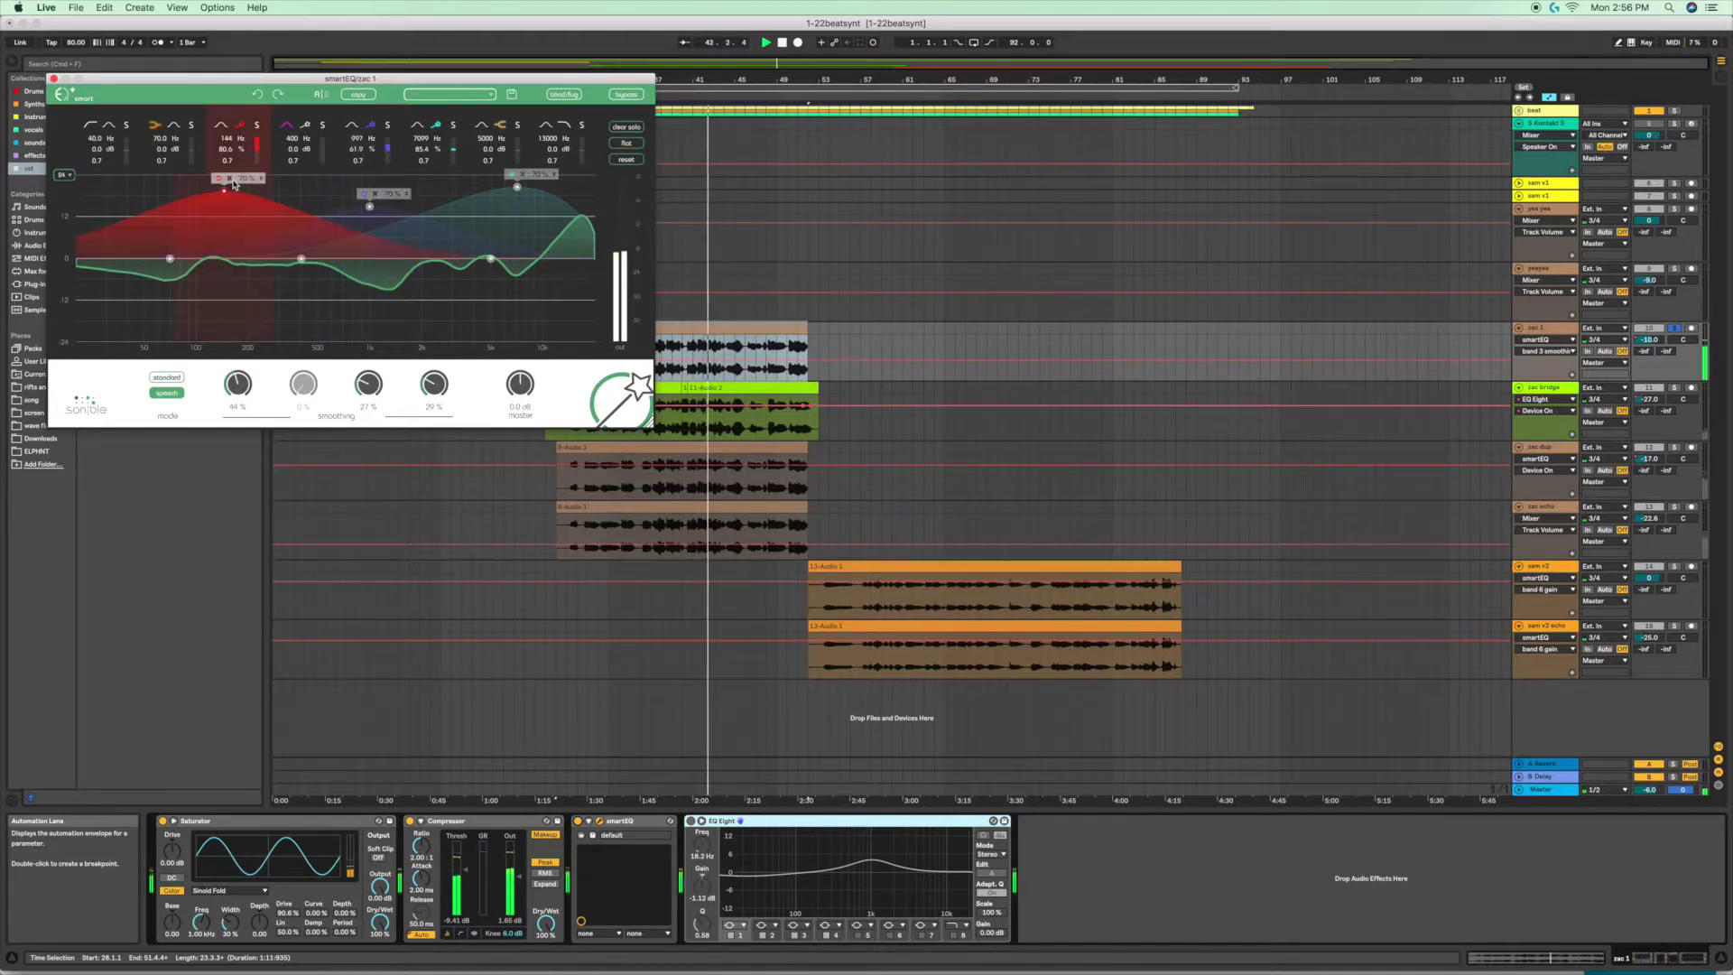
Lower the 144 Hz smart band to about 67 % and move the 997 Hz band to about 1.25 kHz at 72 %
drag(224, 193, 224, 201)
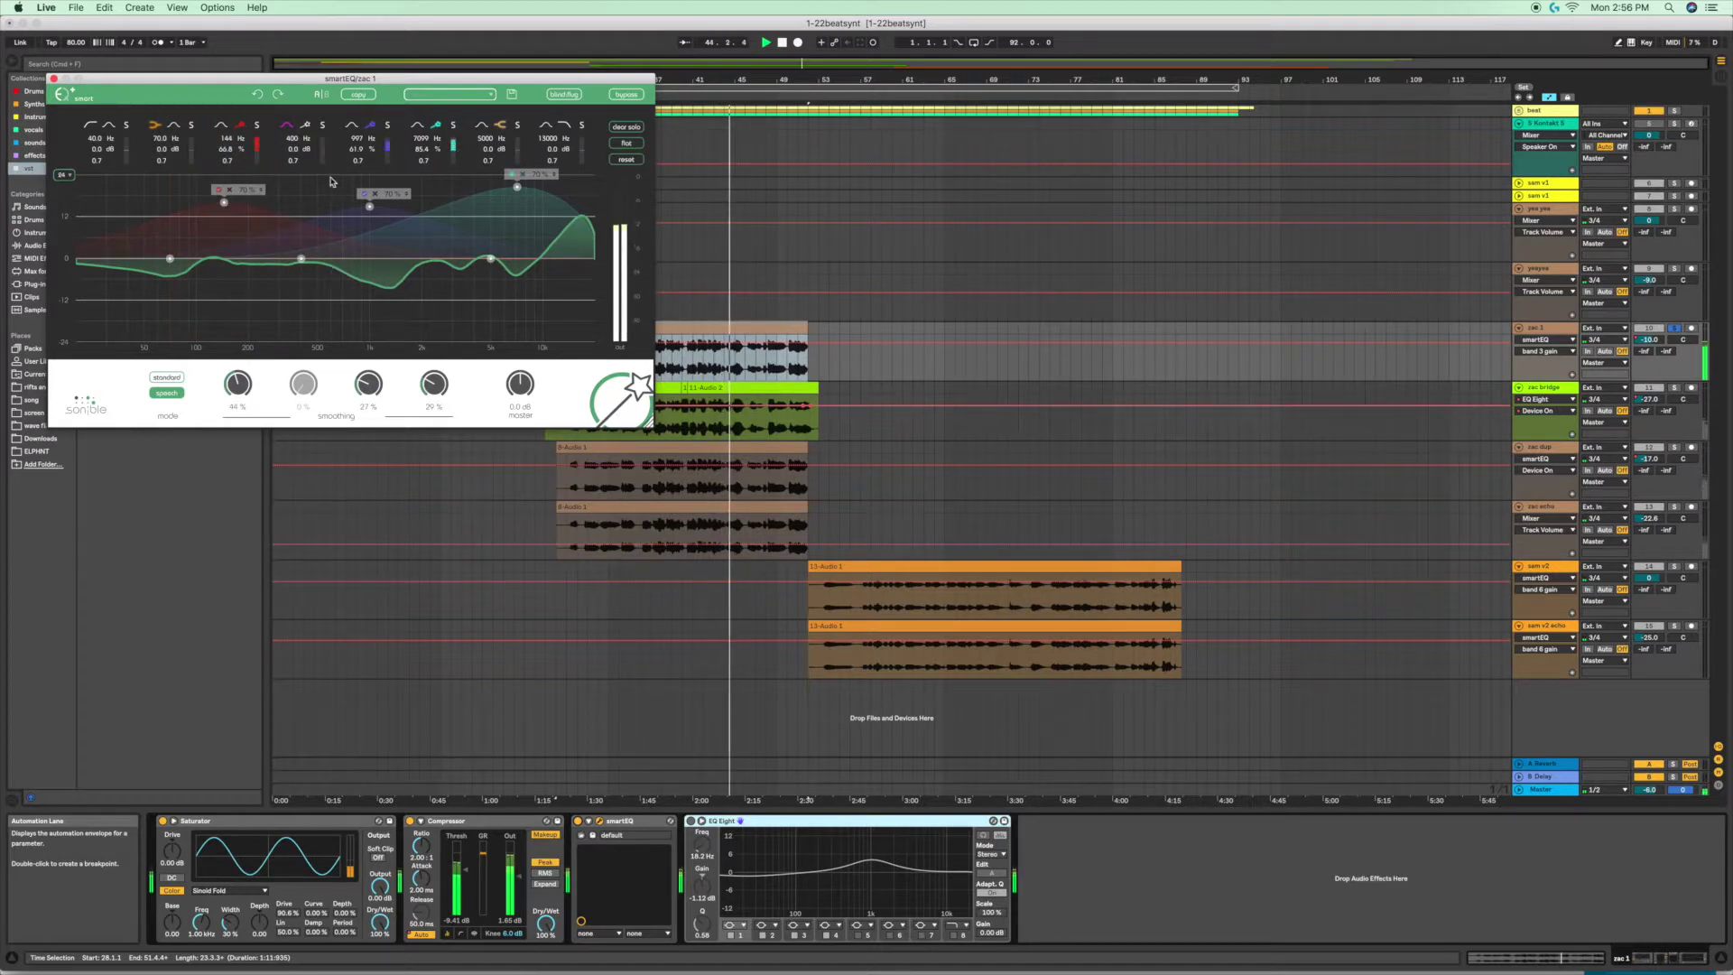
mouse_move(369, 206)
mouse_down()
mouse_move(350, 200)
mouse_move(386, 202)
mouse_up()
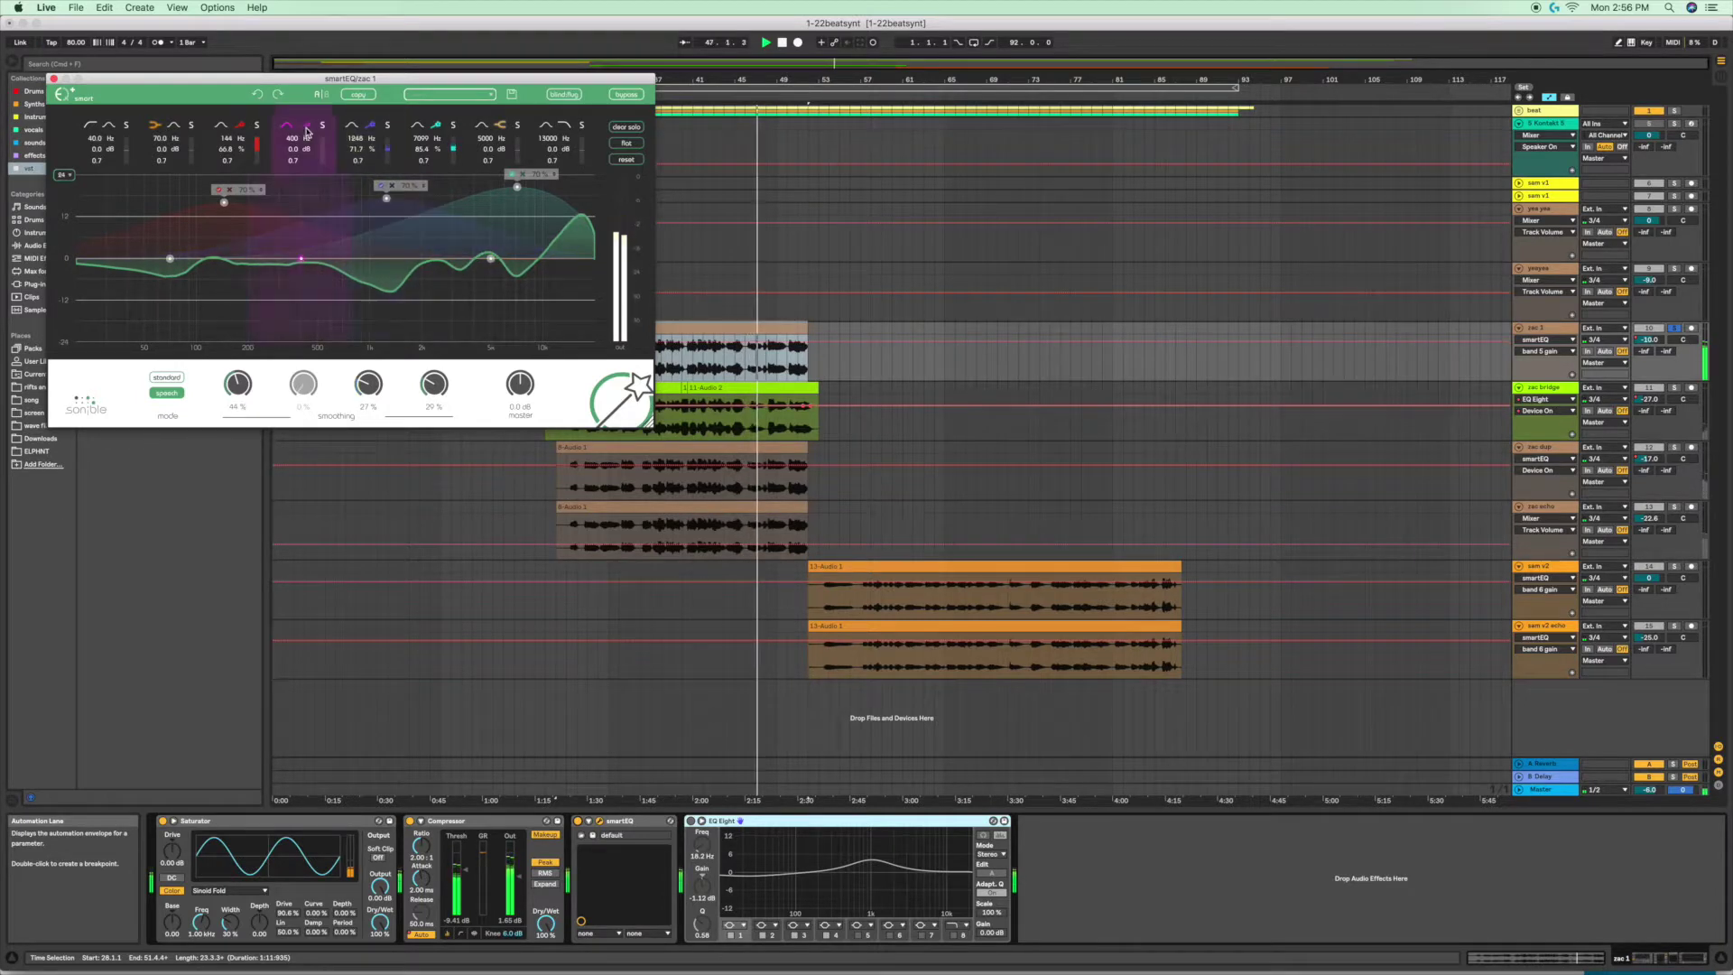
Make the 400 Hz band a smart band at about 391 Hz, 40 %, with 42 % smoothing, and stop playback
click(302, 259)
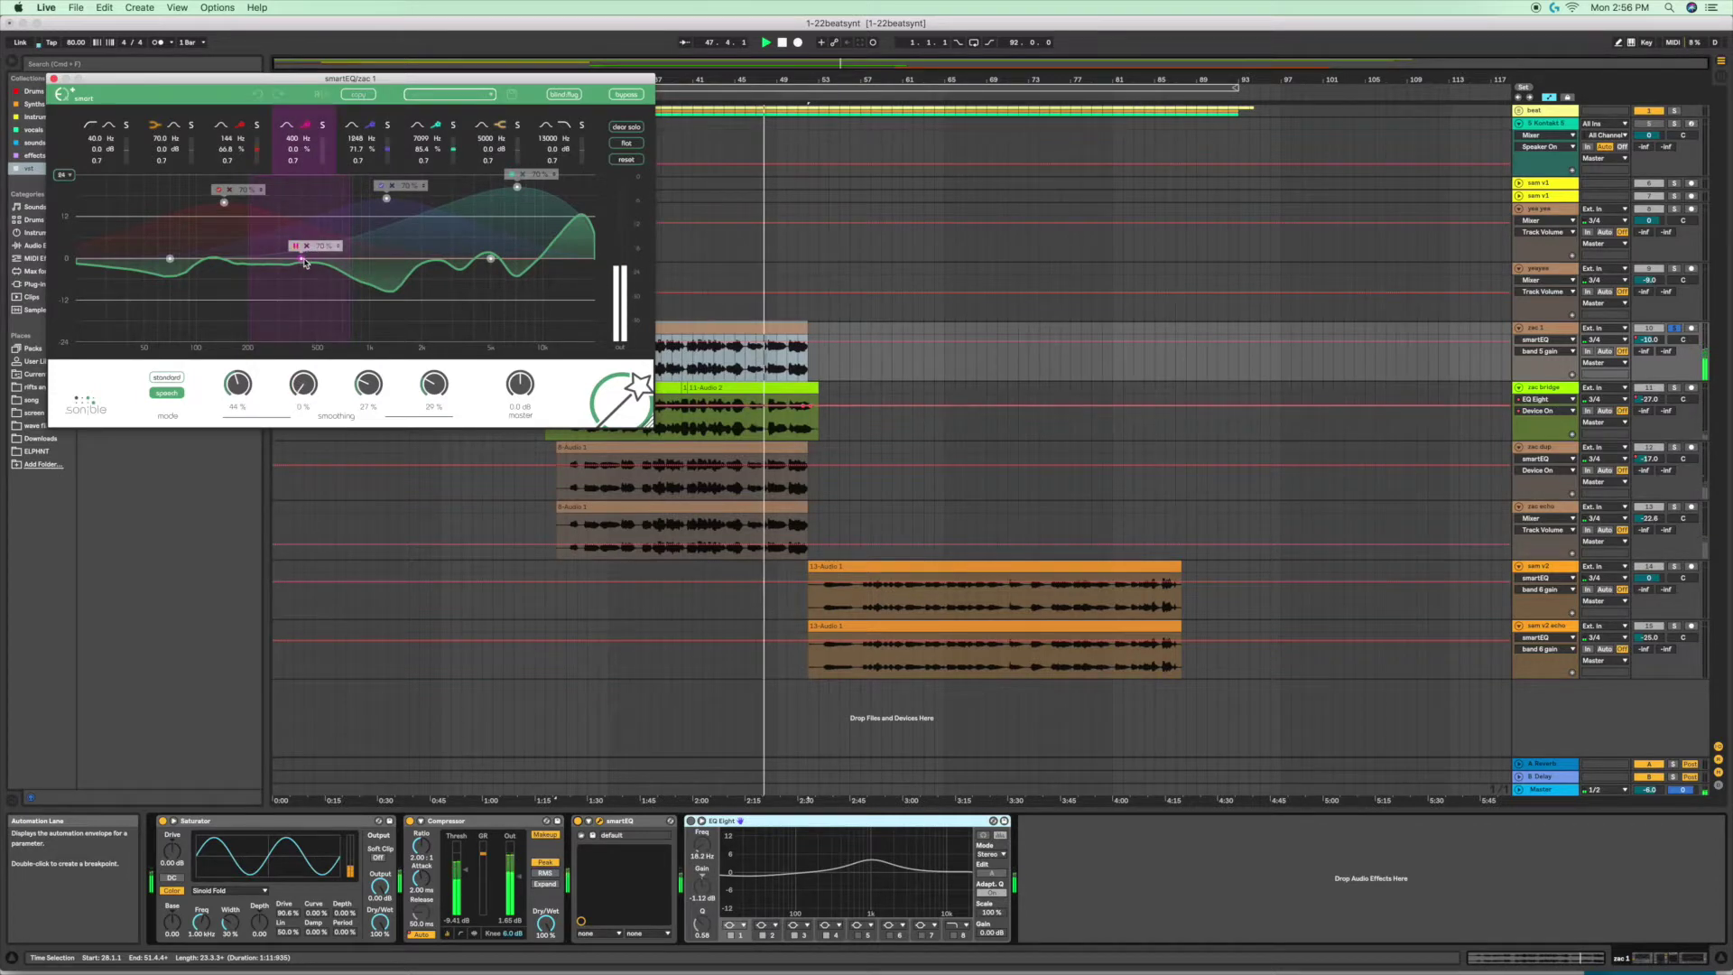
drag(304, 260, 299, 223)
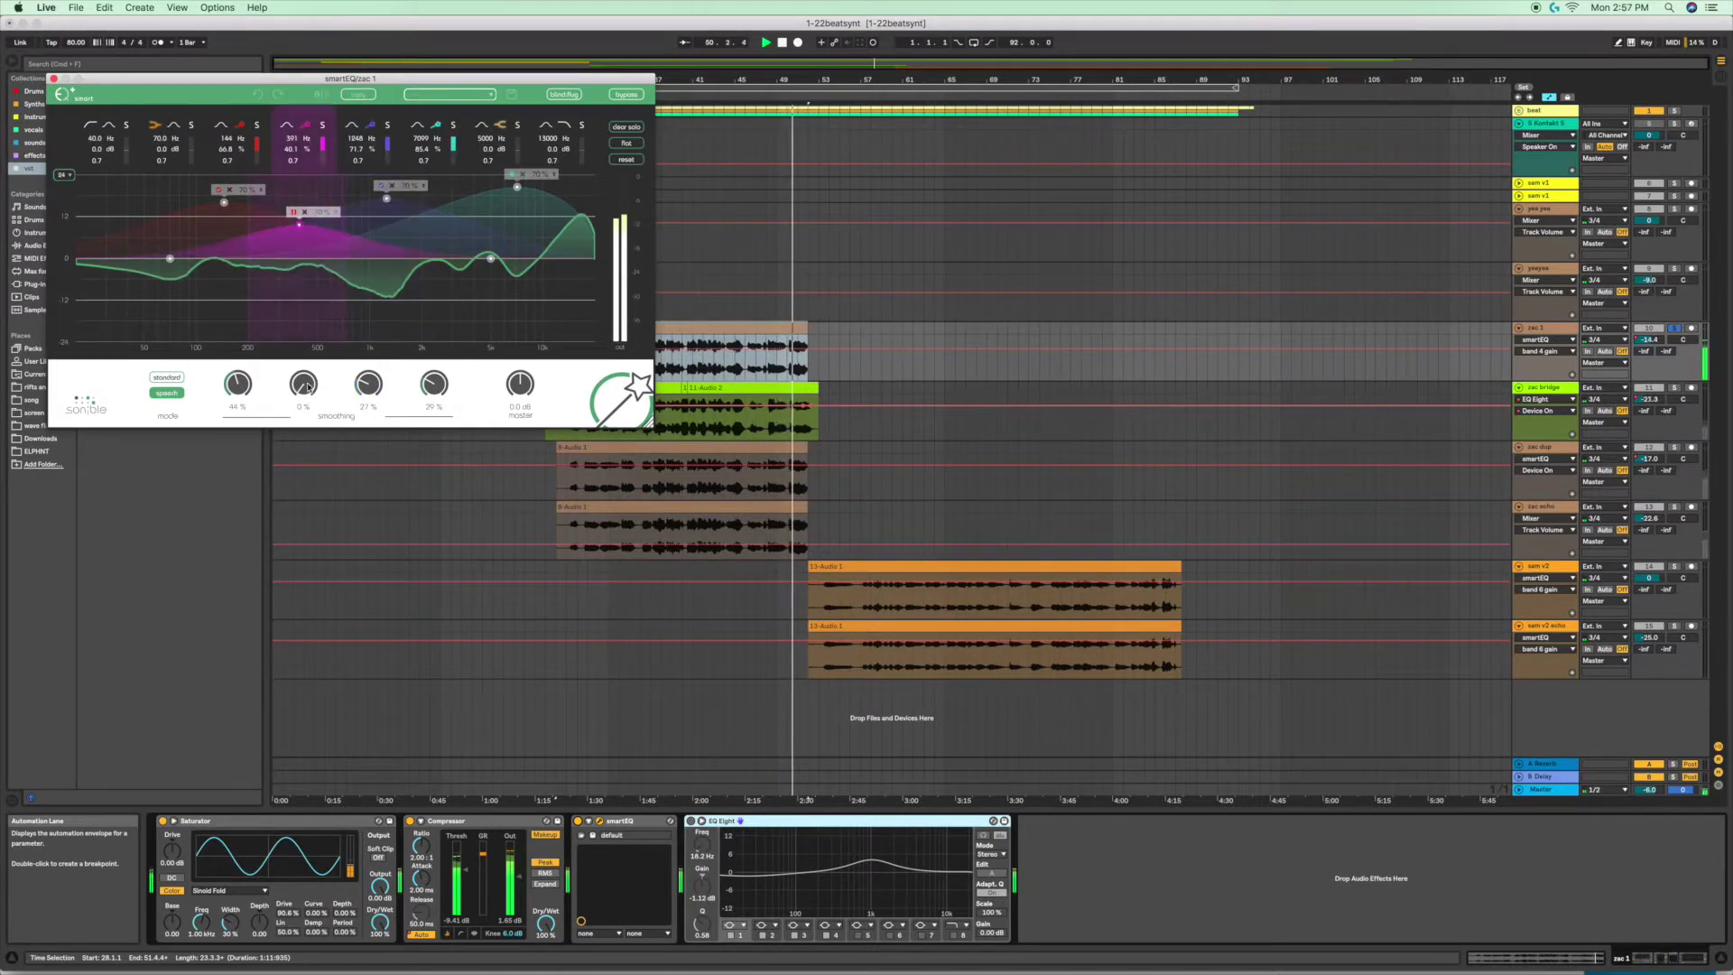
drag(303, 383, 298, 319)
key(space)
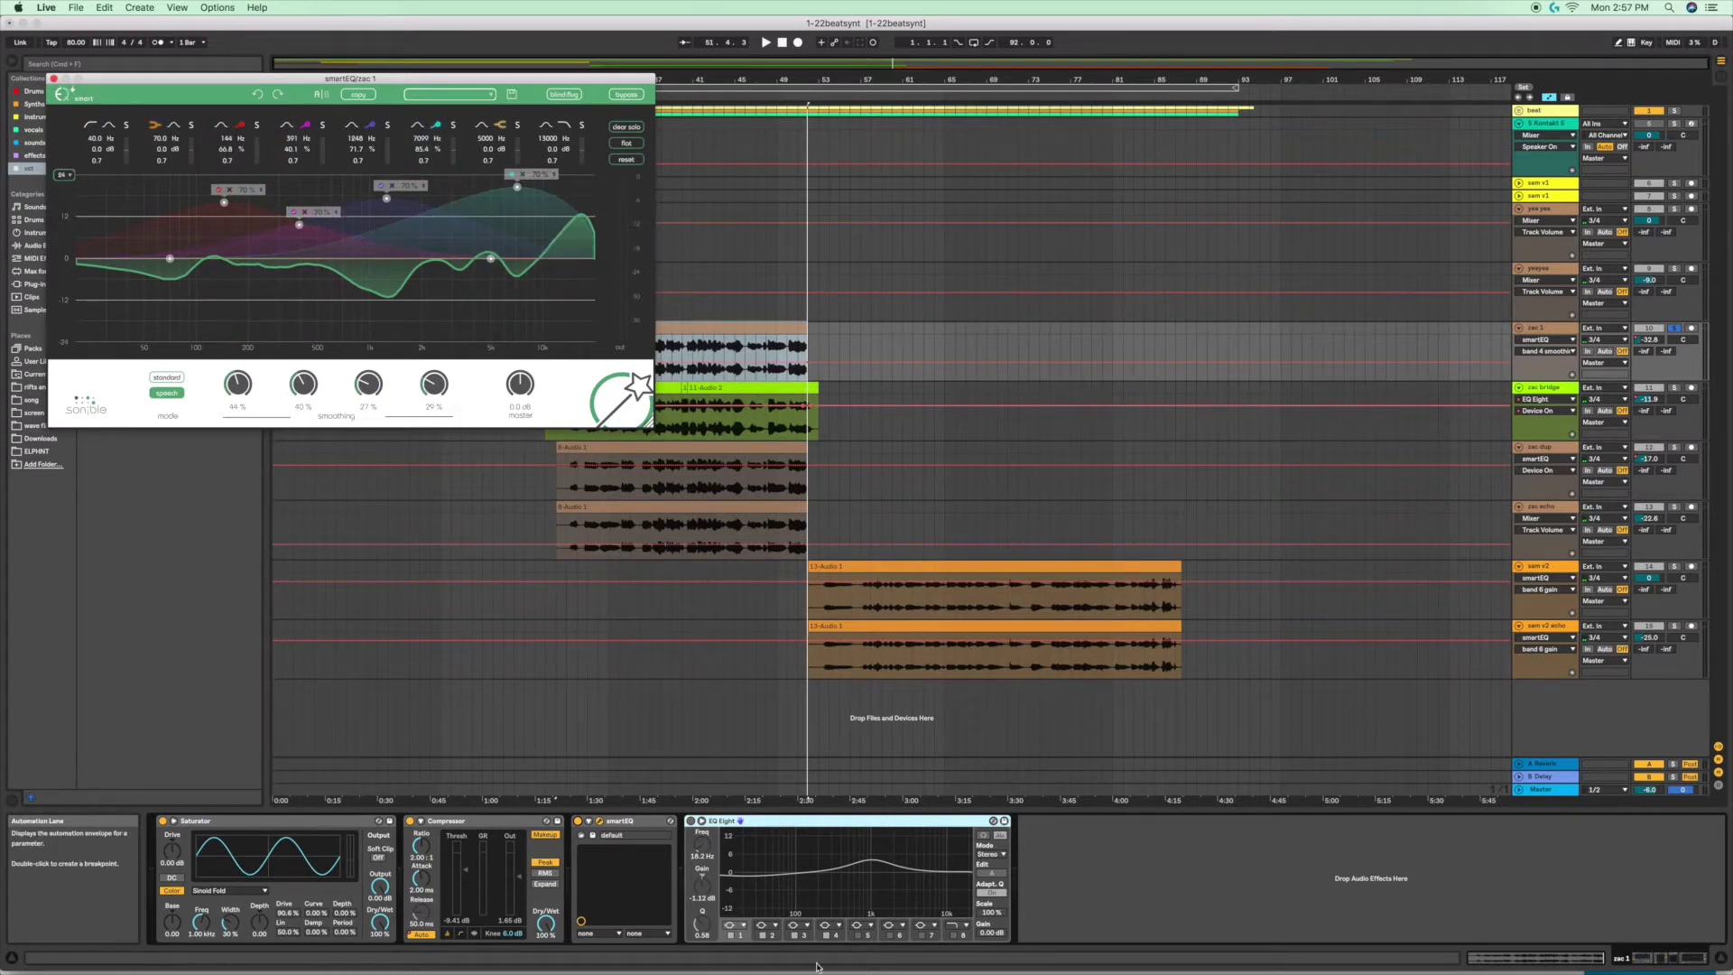
Reshape the EQ Eight curve with low and upper-mid cuts and a boost at about 11.6 kHz, leaving EQ Eight switched off
click(775, 836)
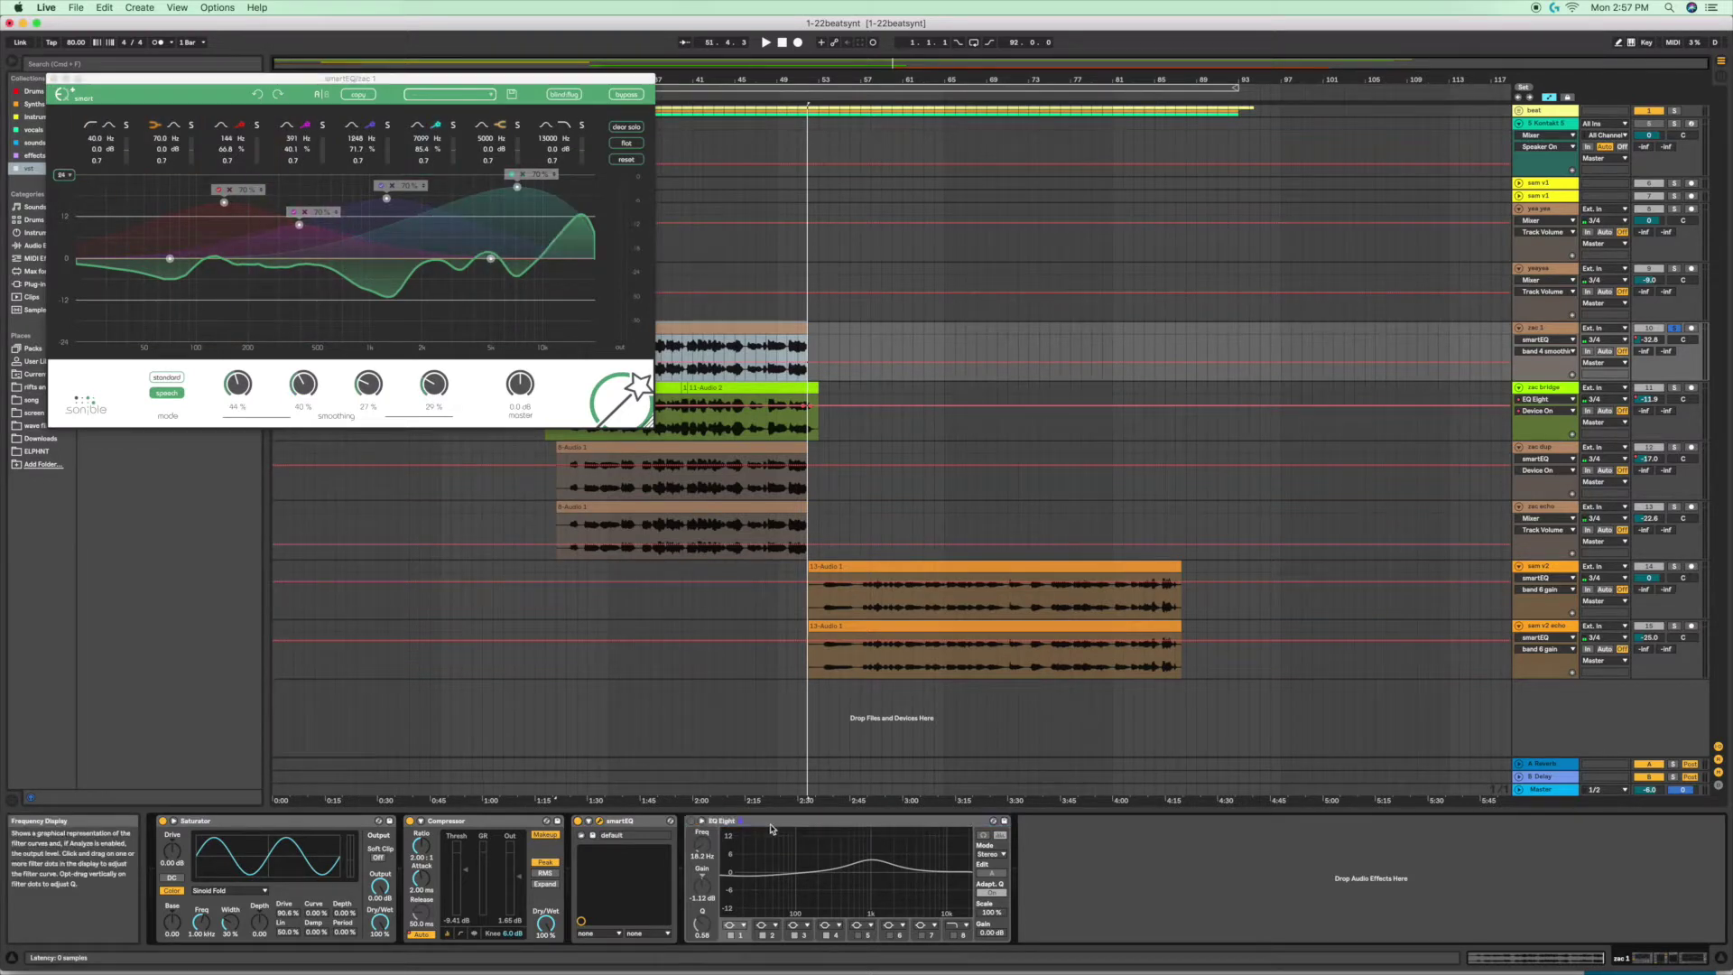
click(691, 822)
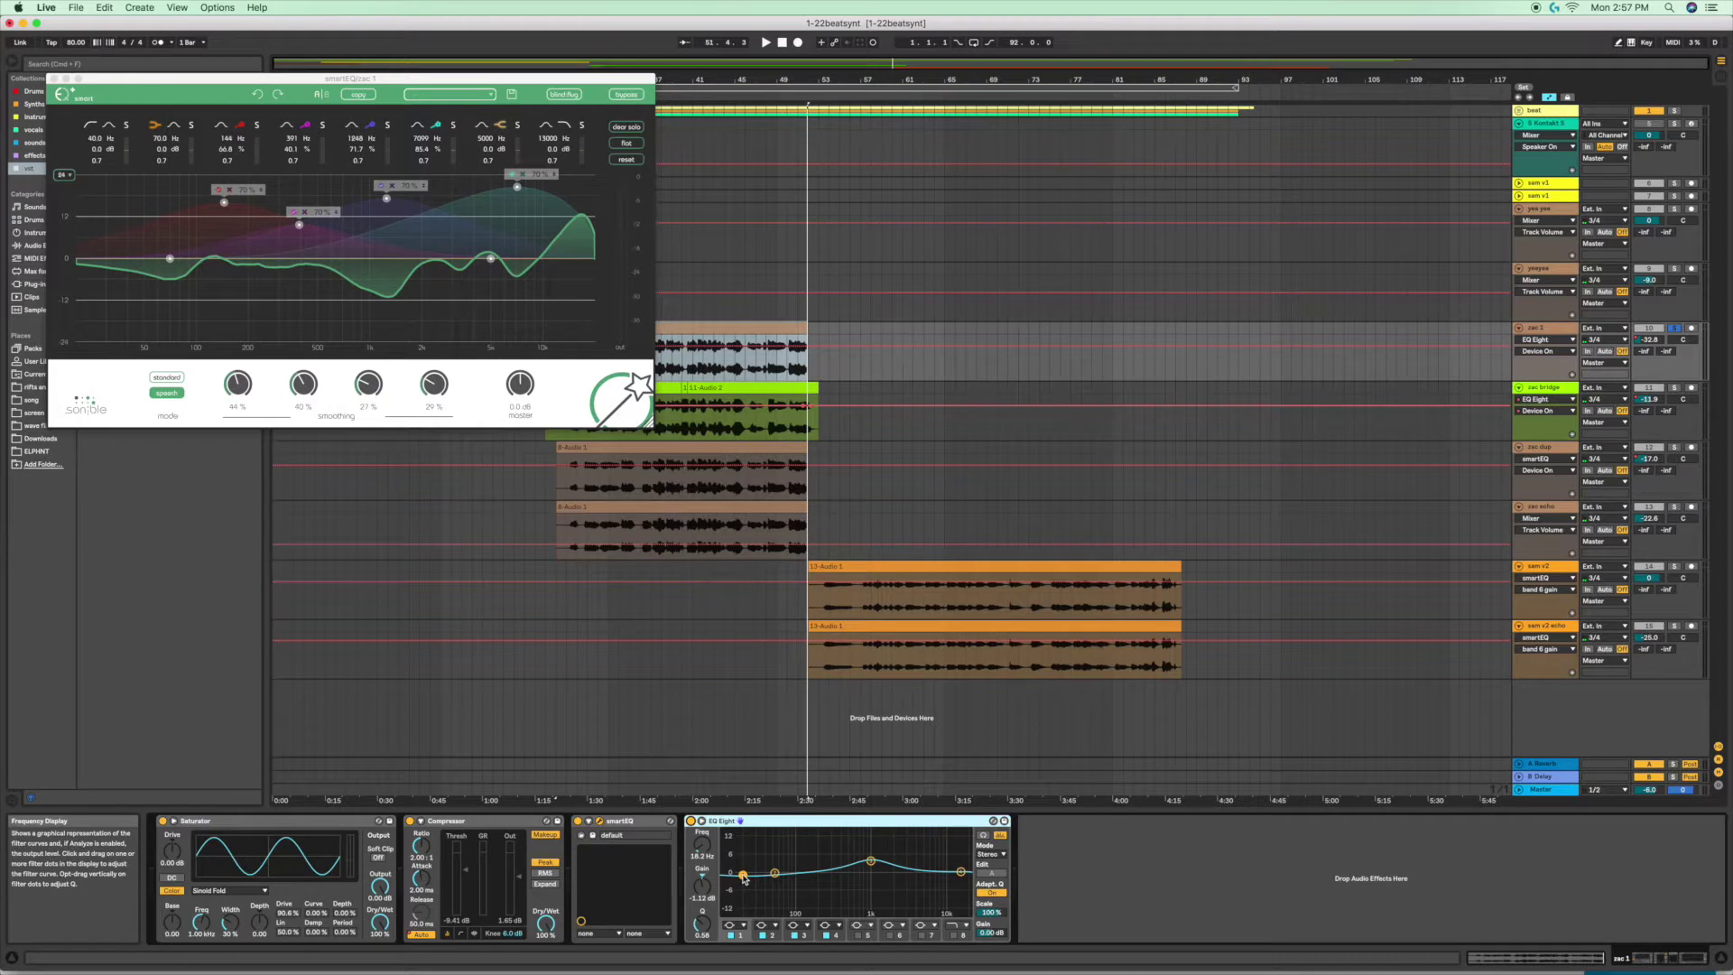
drag(742, 875, 741, 875)
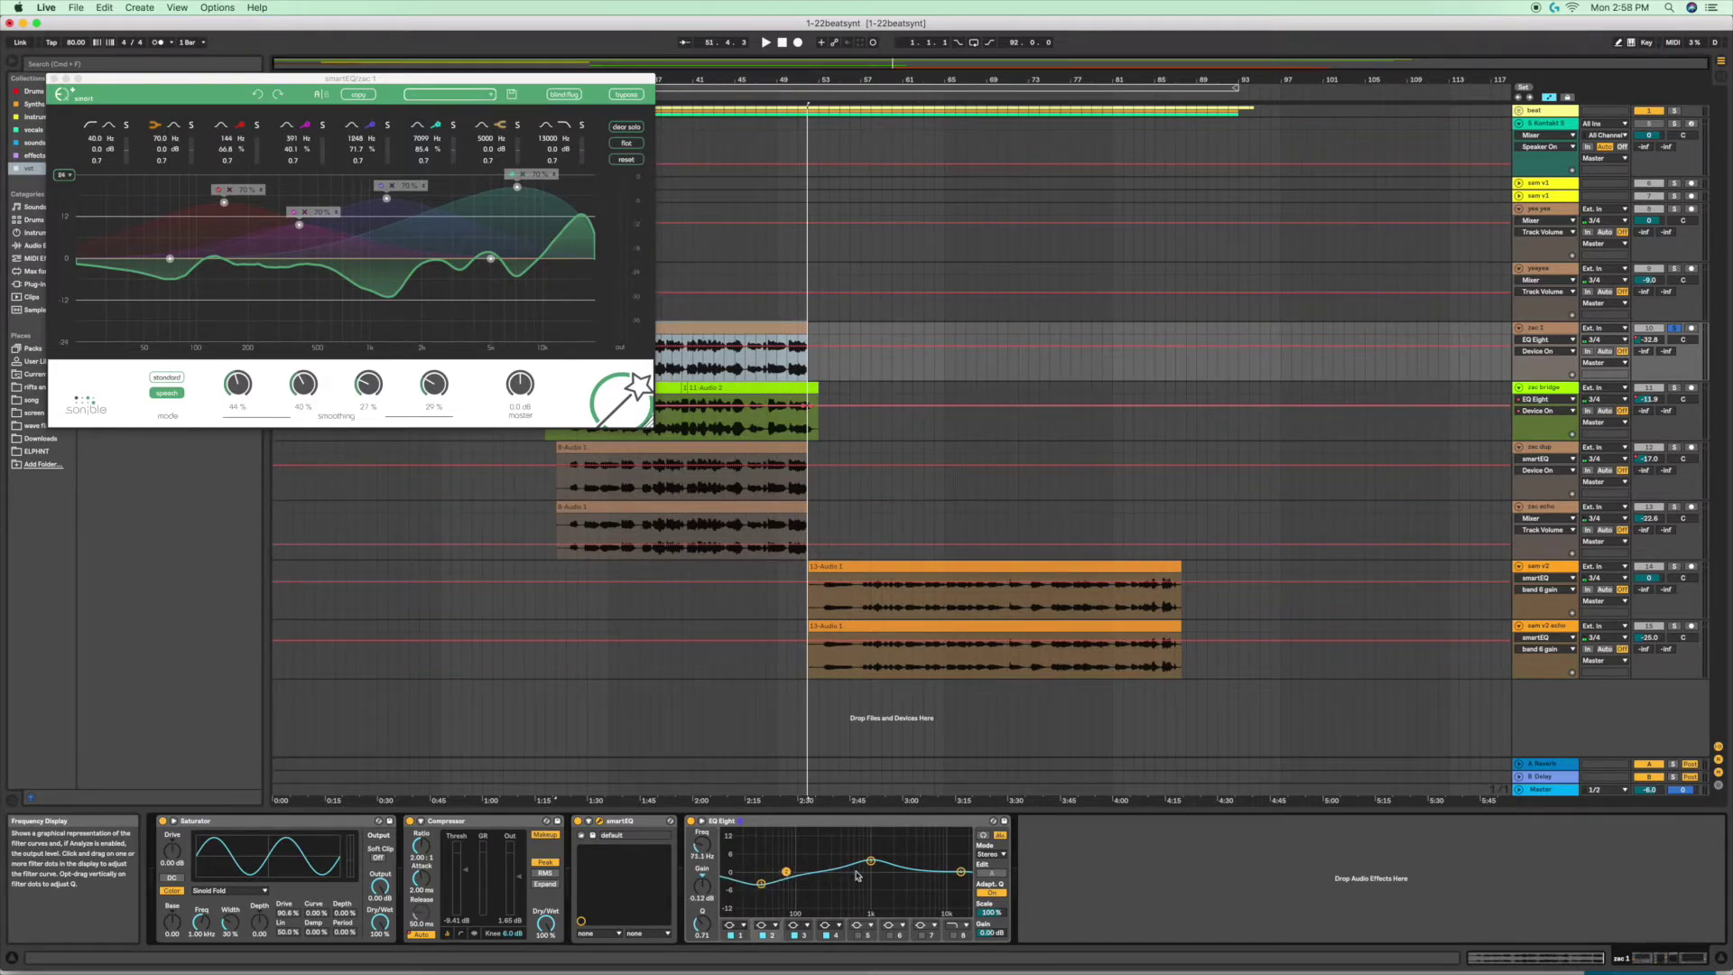
drag(870, 861, 870, 877)
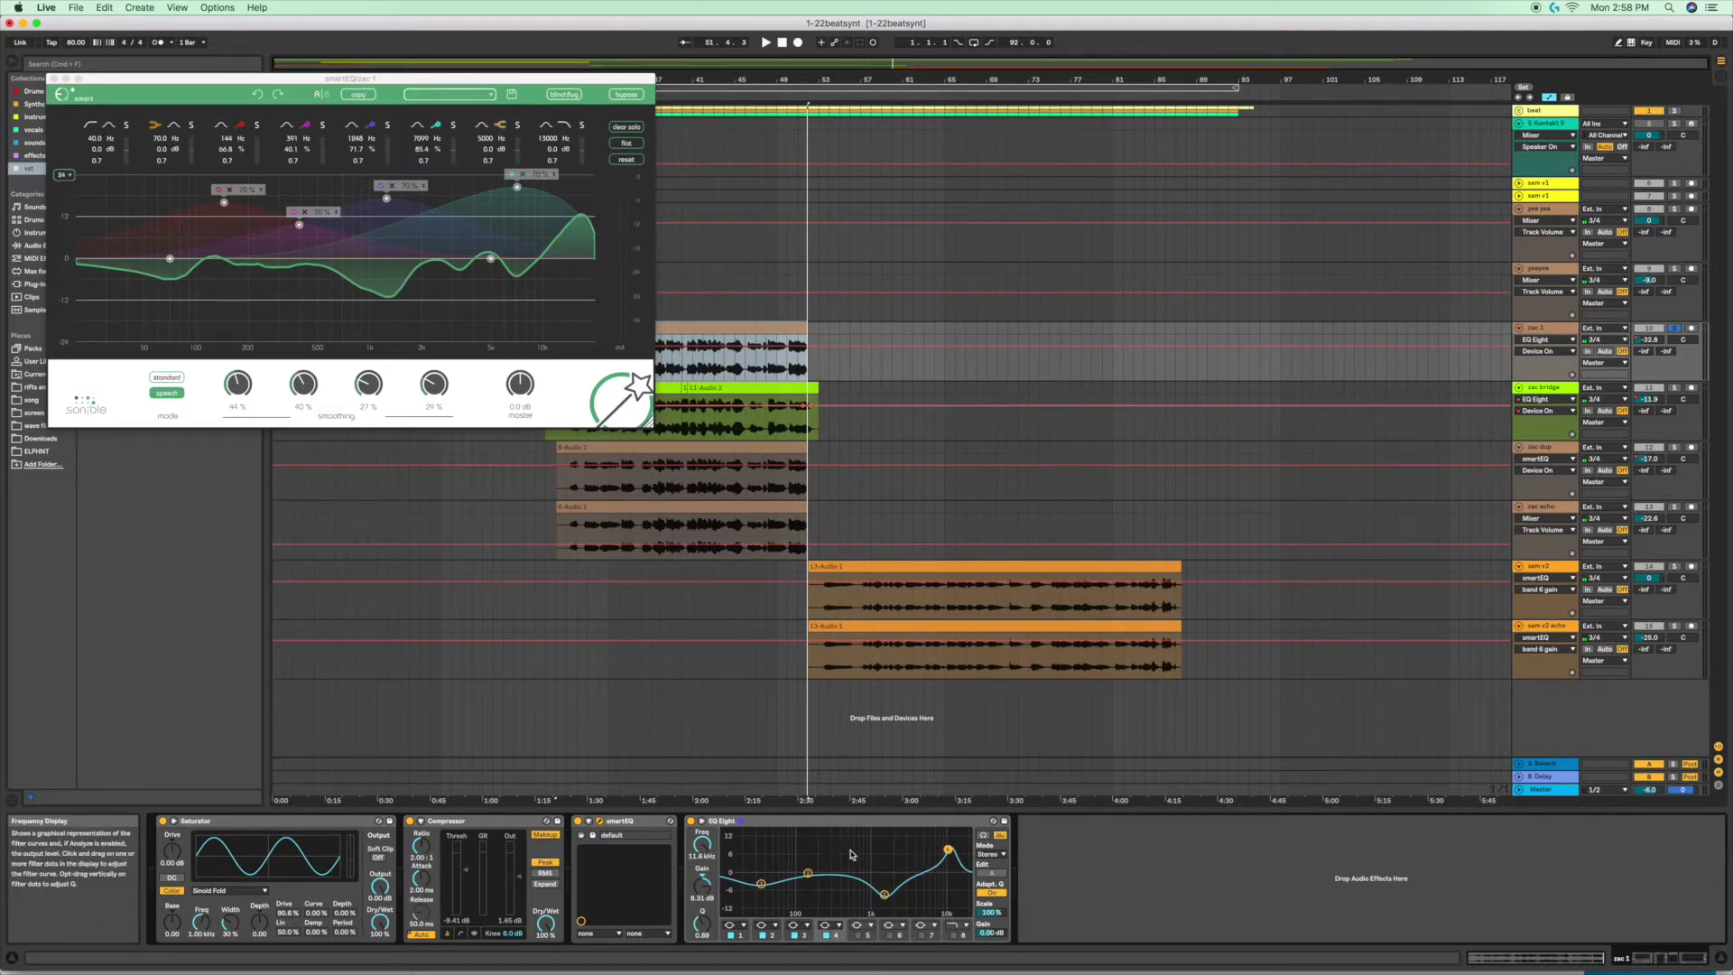
click(690, 821)
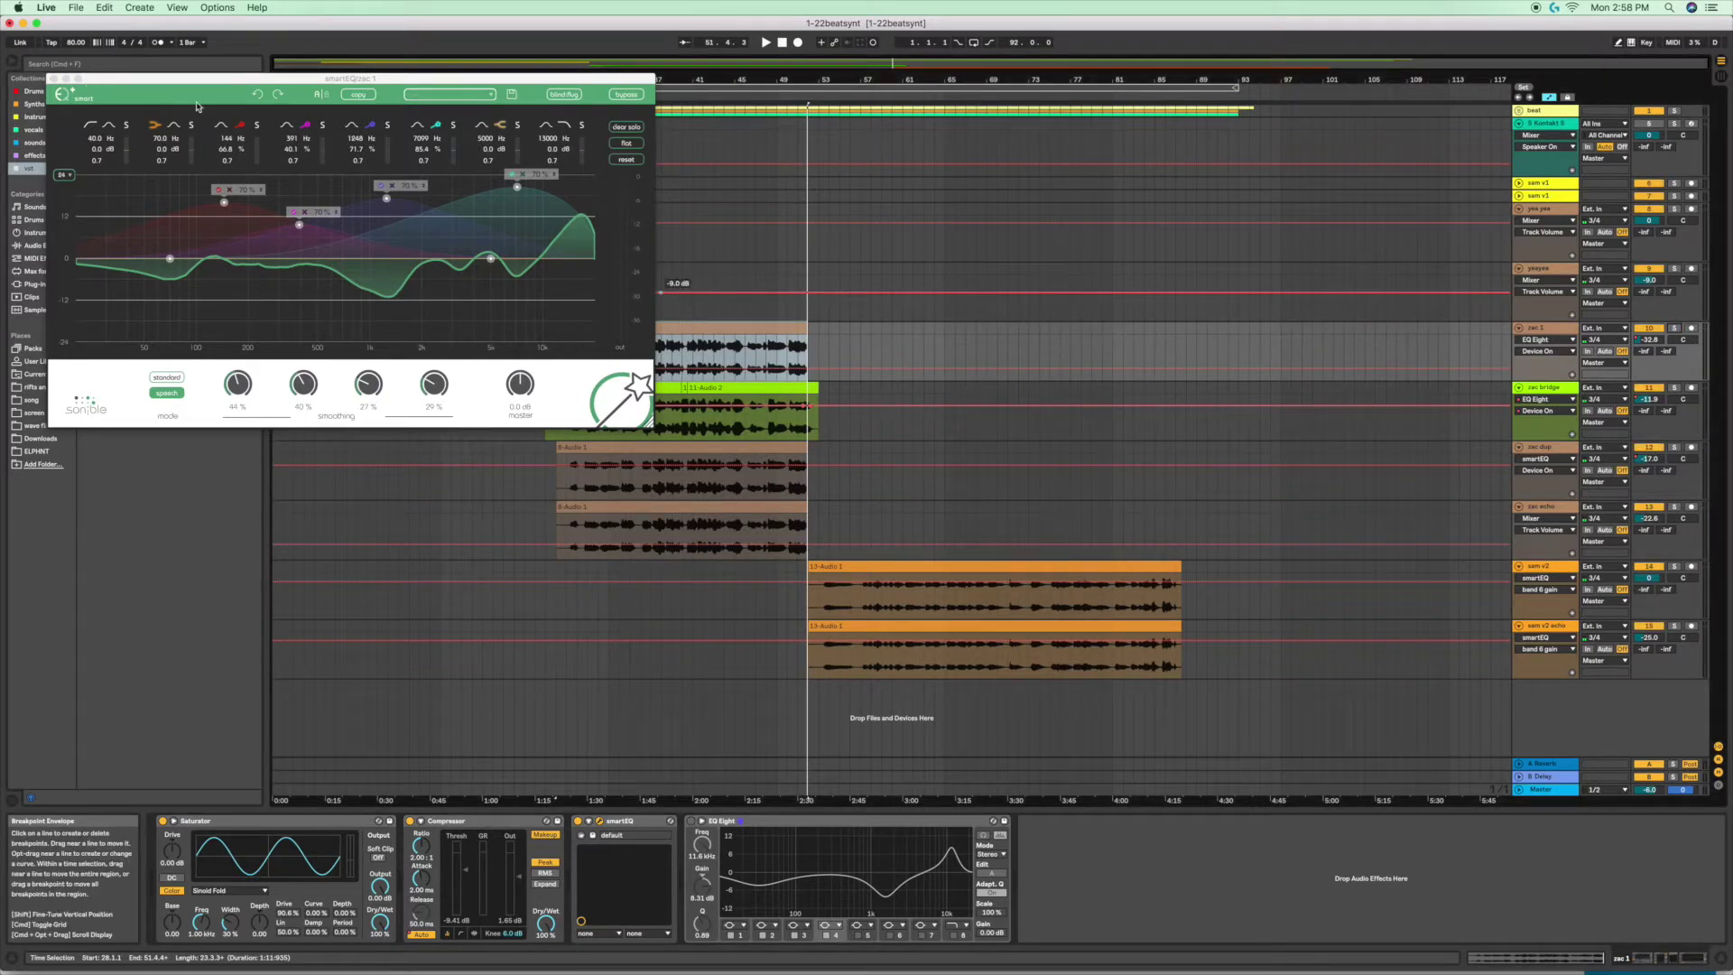
Play the full mix, show the master track's devices and expand the master track
key(space)
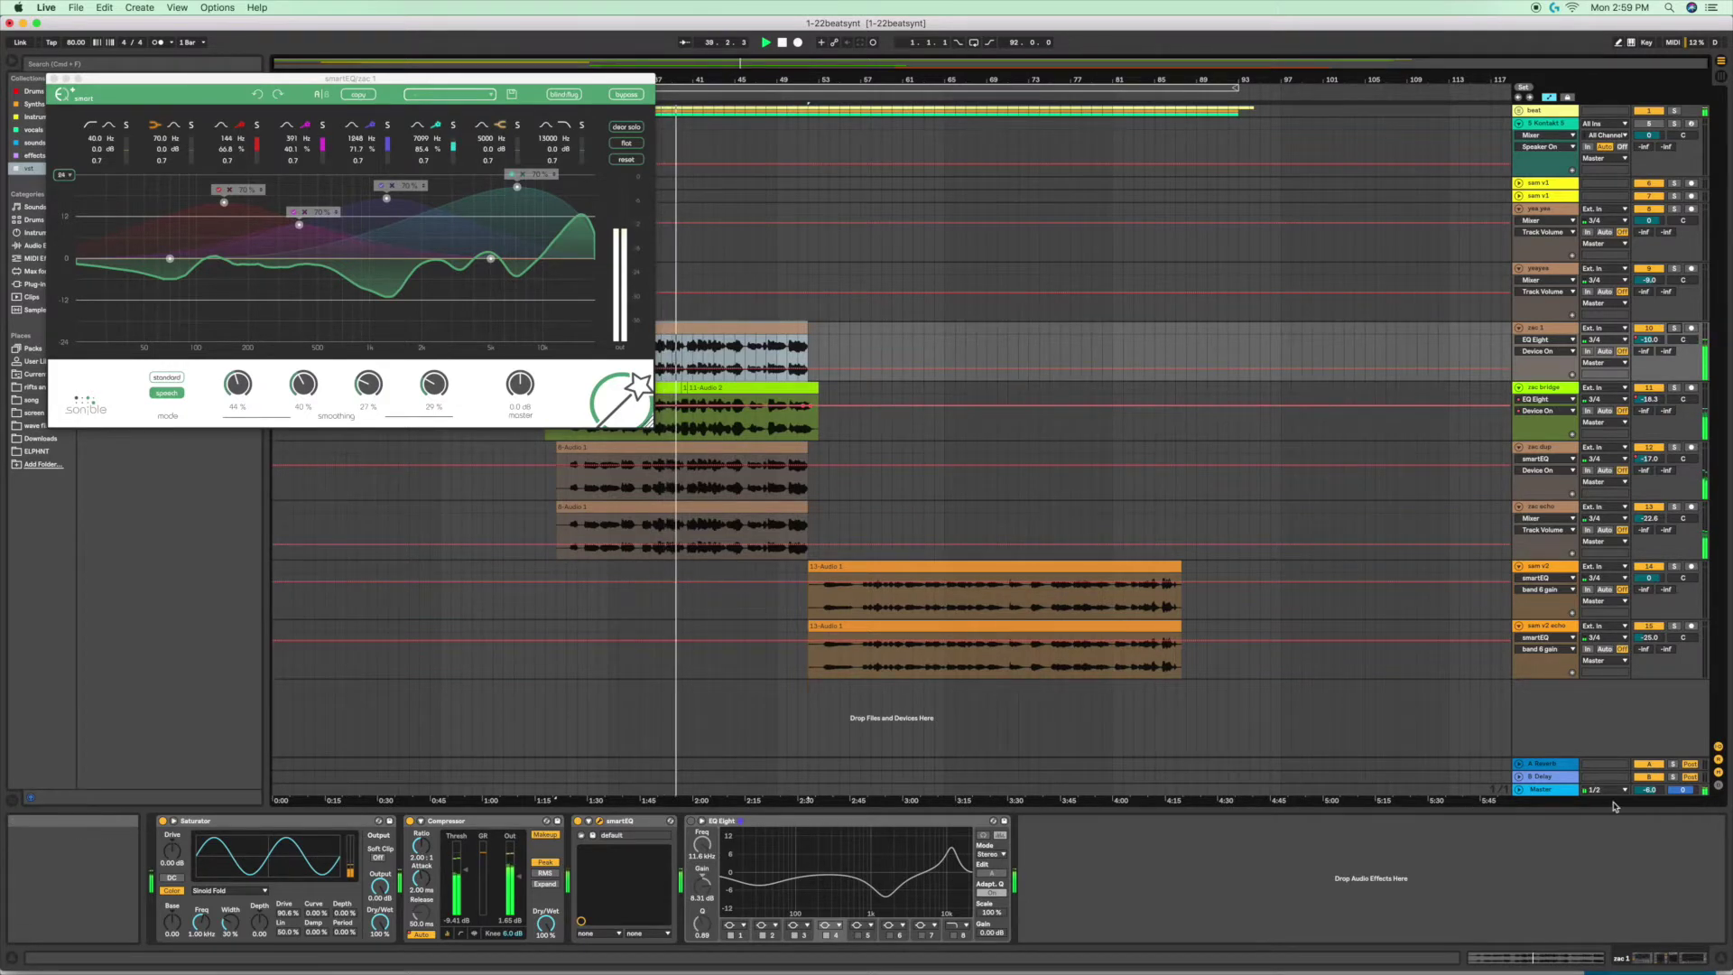
click(1663, 794)
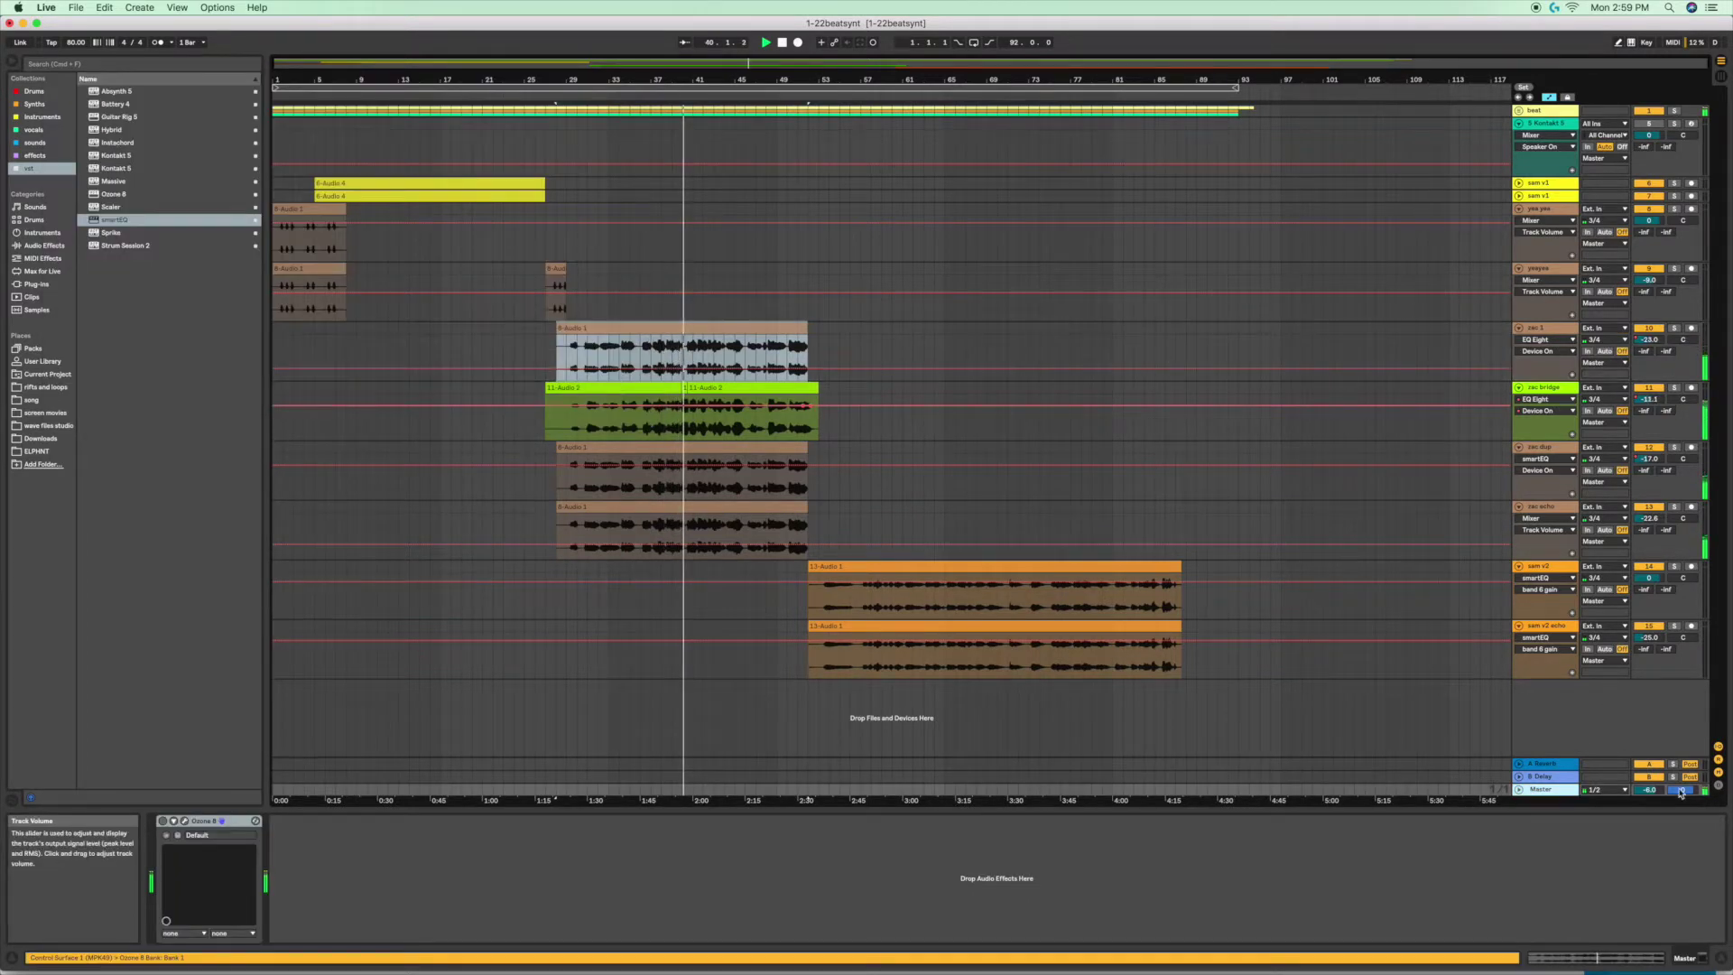
click(1521, 791)
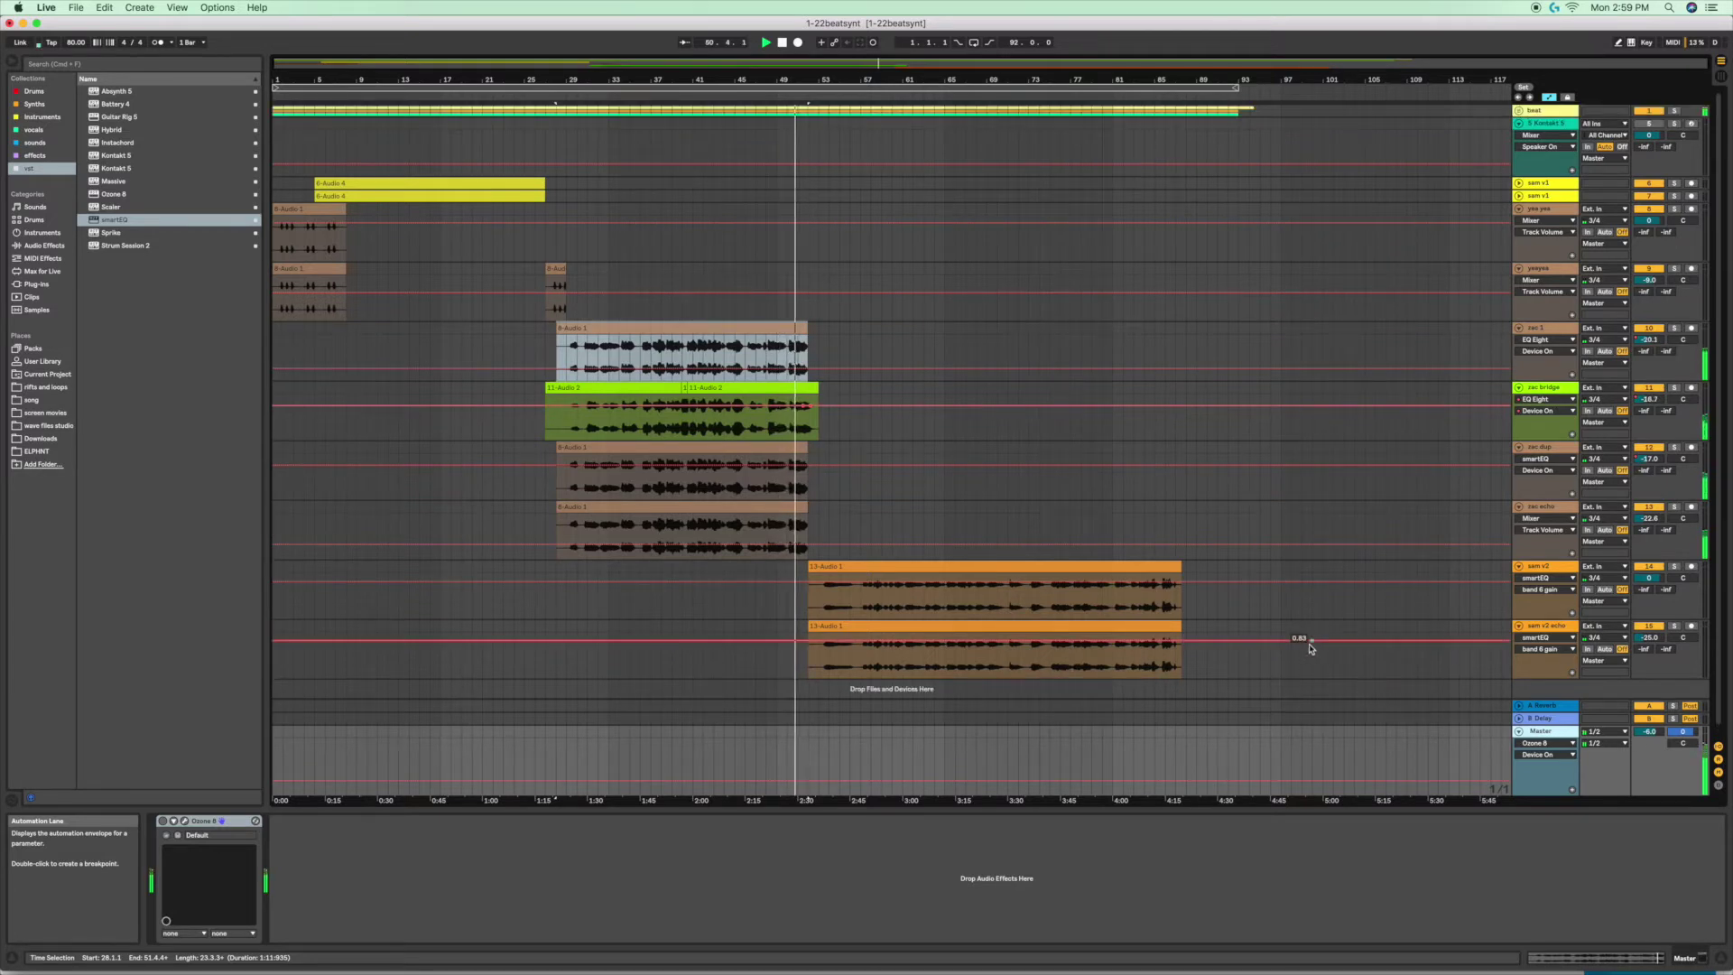
Select the beat track, stop playback, and add smartEQ after Ozone 8 on that track
click(1538, 112)
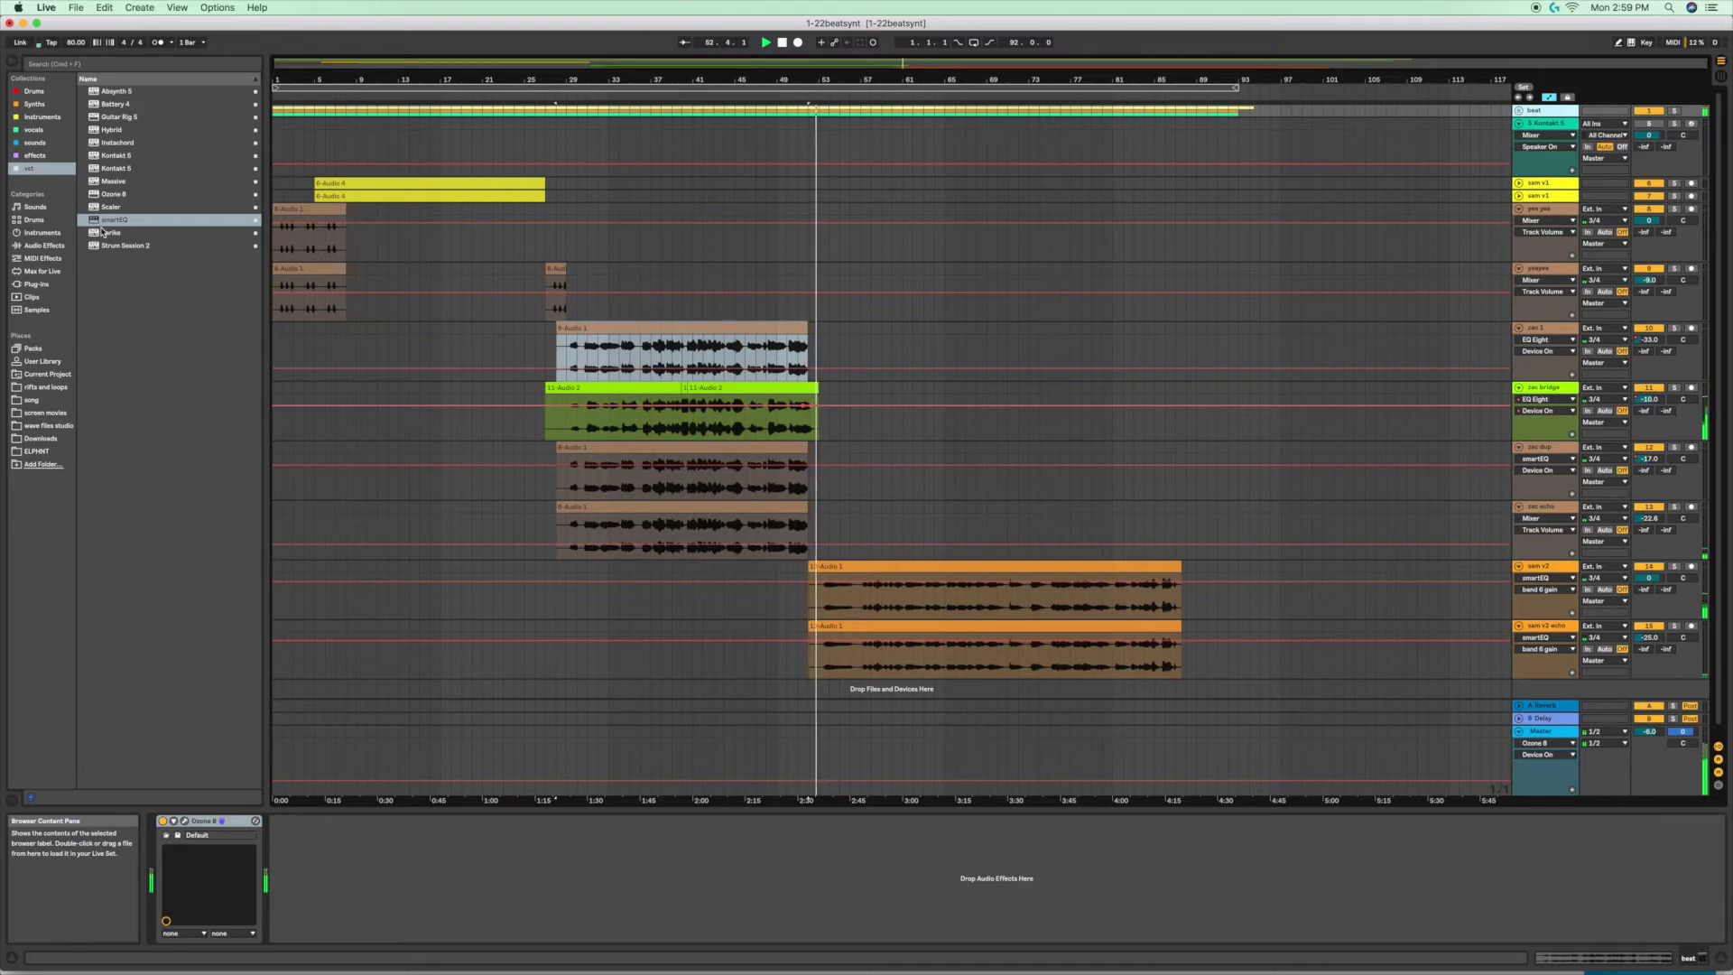
key(space)
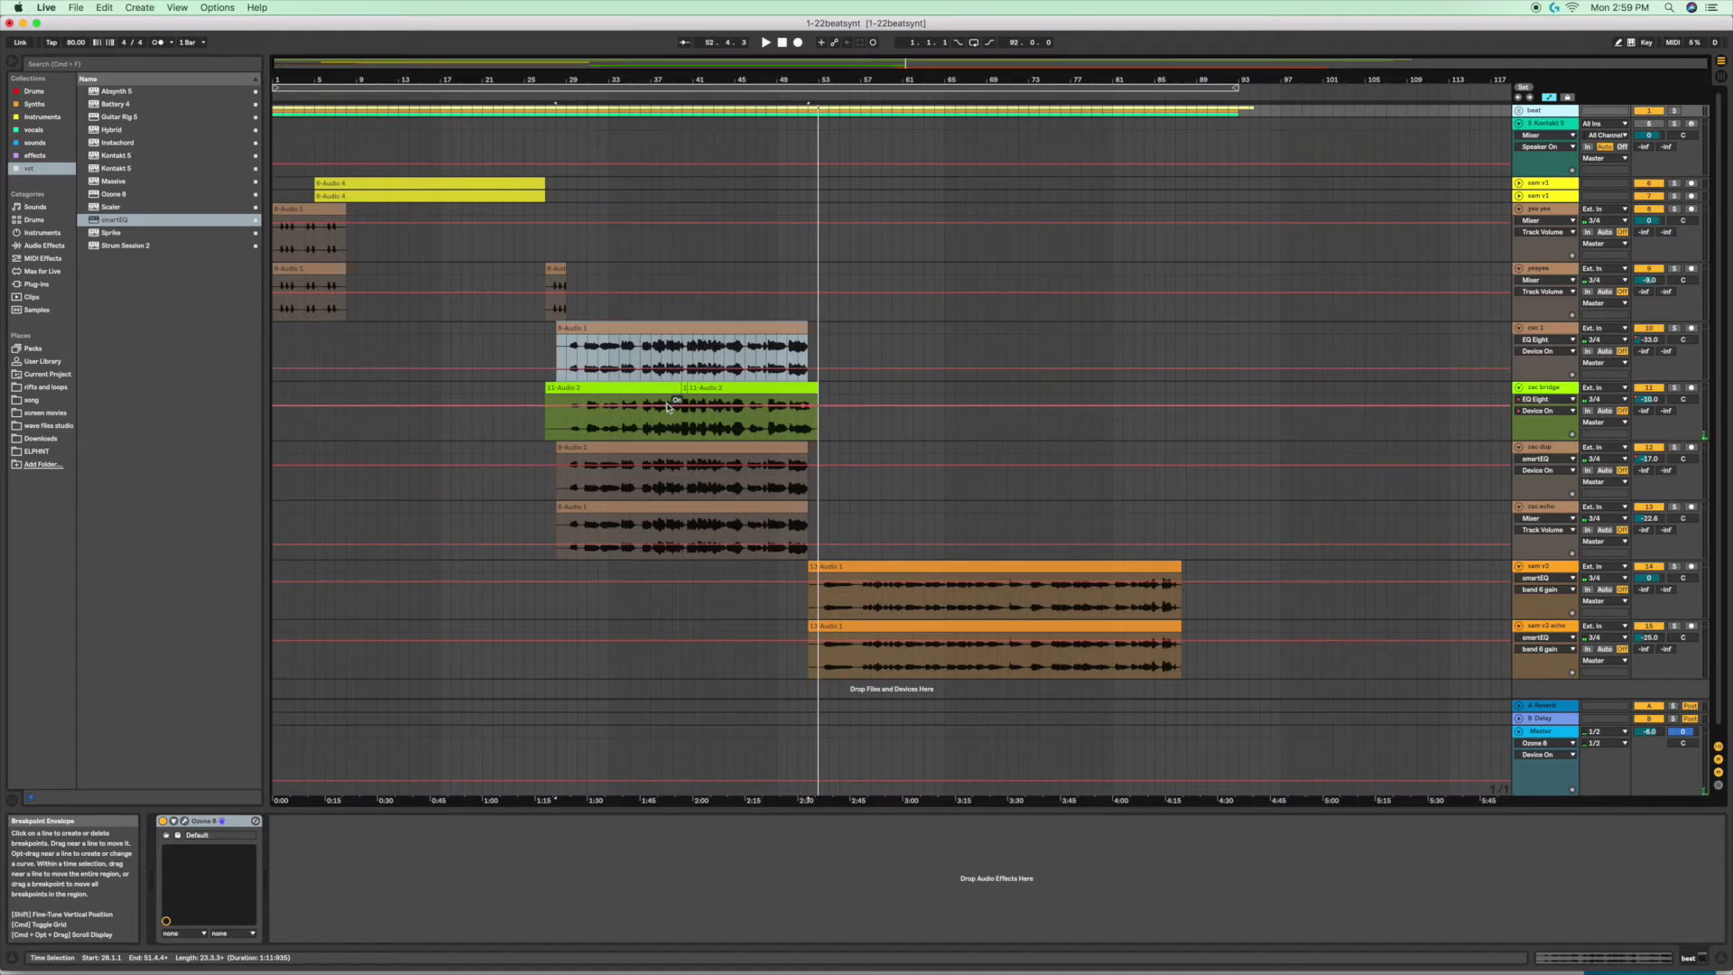
click(740, 334)
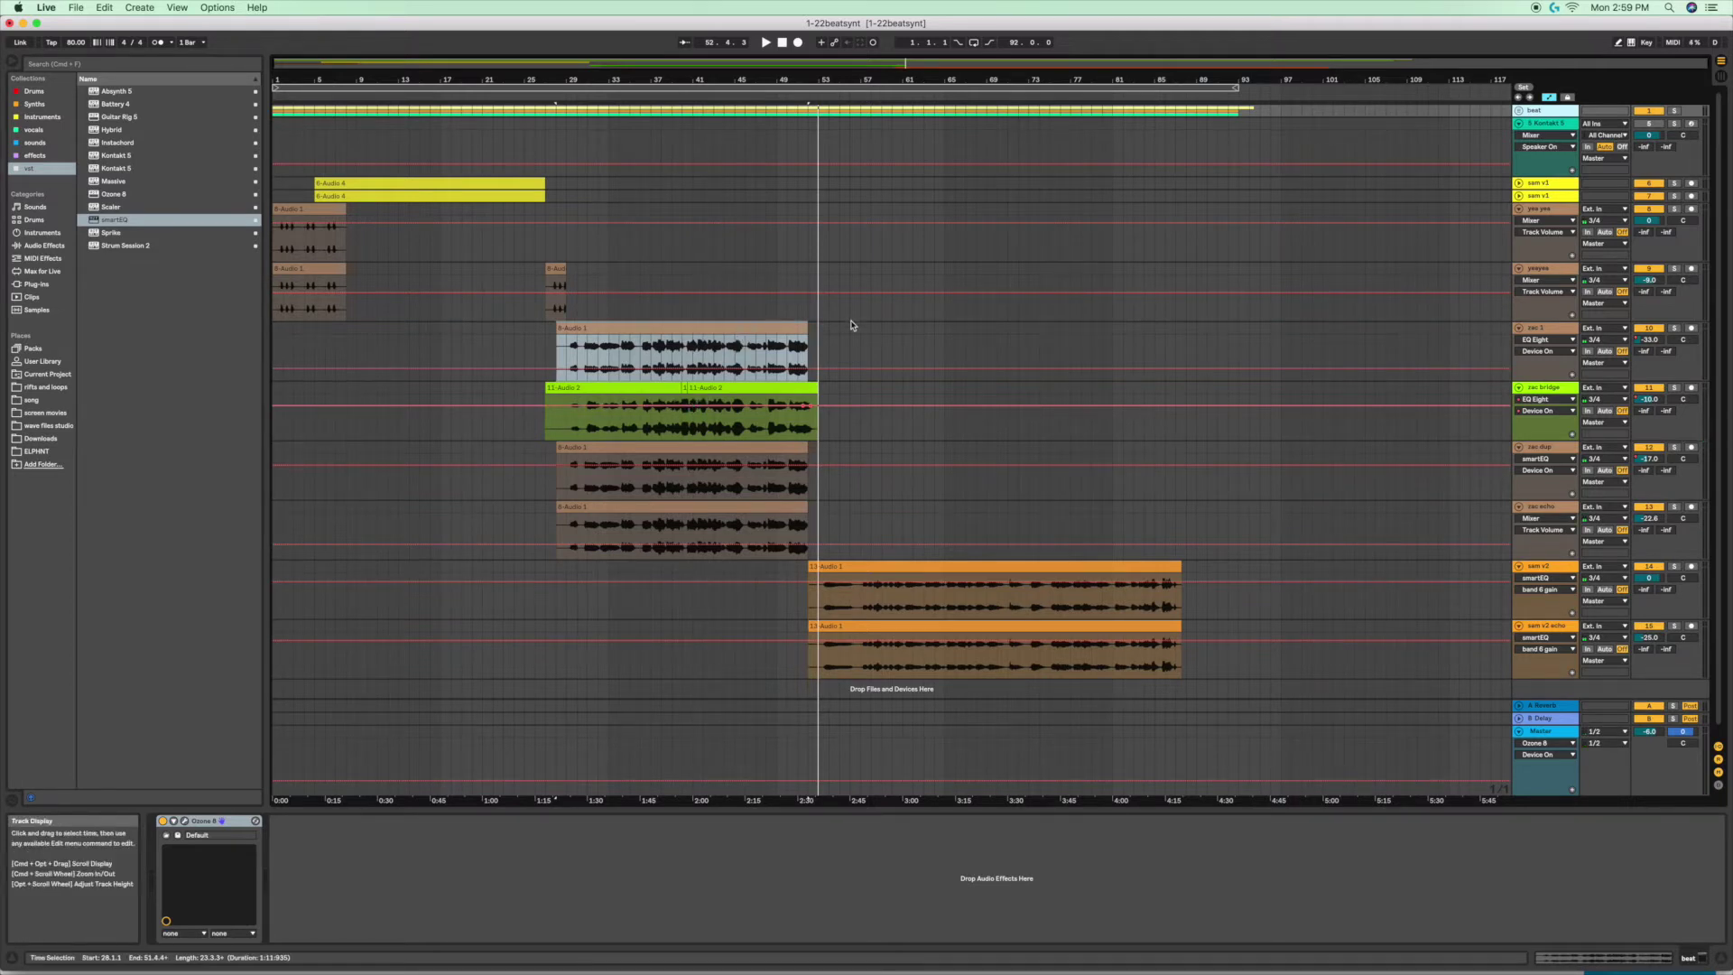
scroll(821, 651, down, 1)
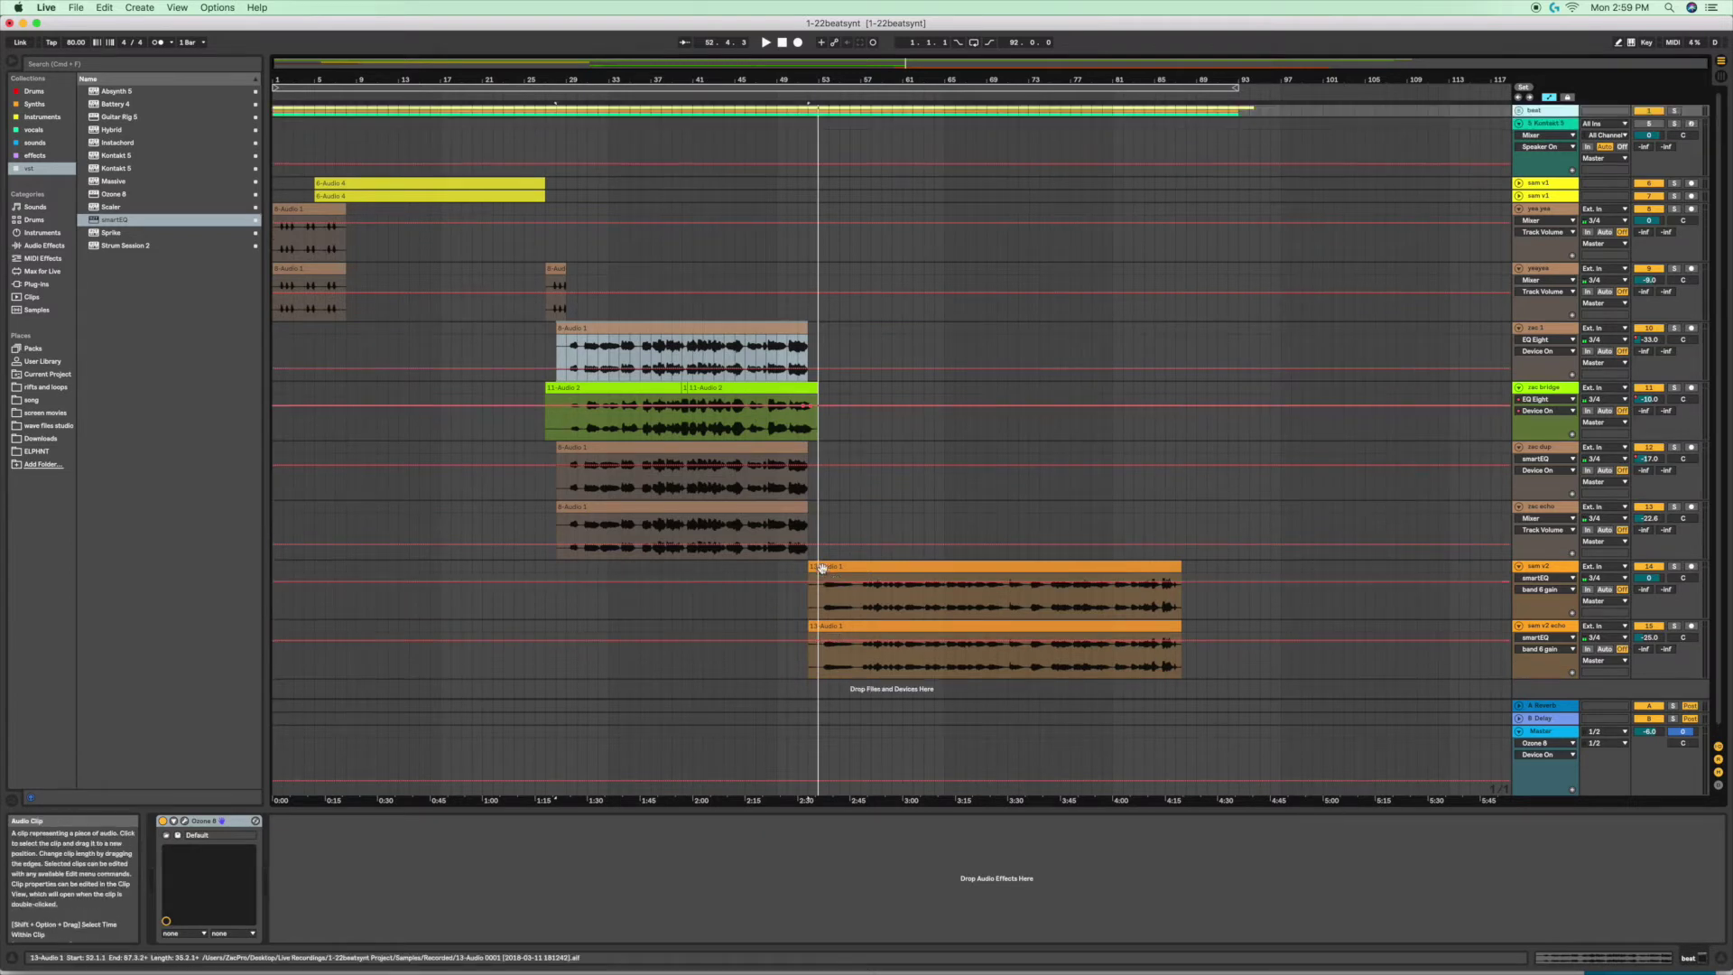
scroll(1080, 453, up, 1)
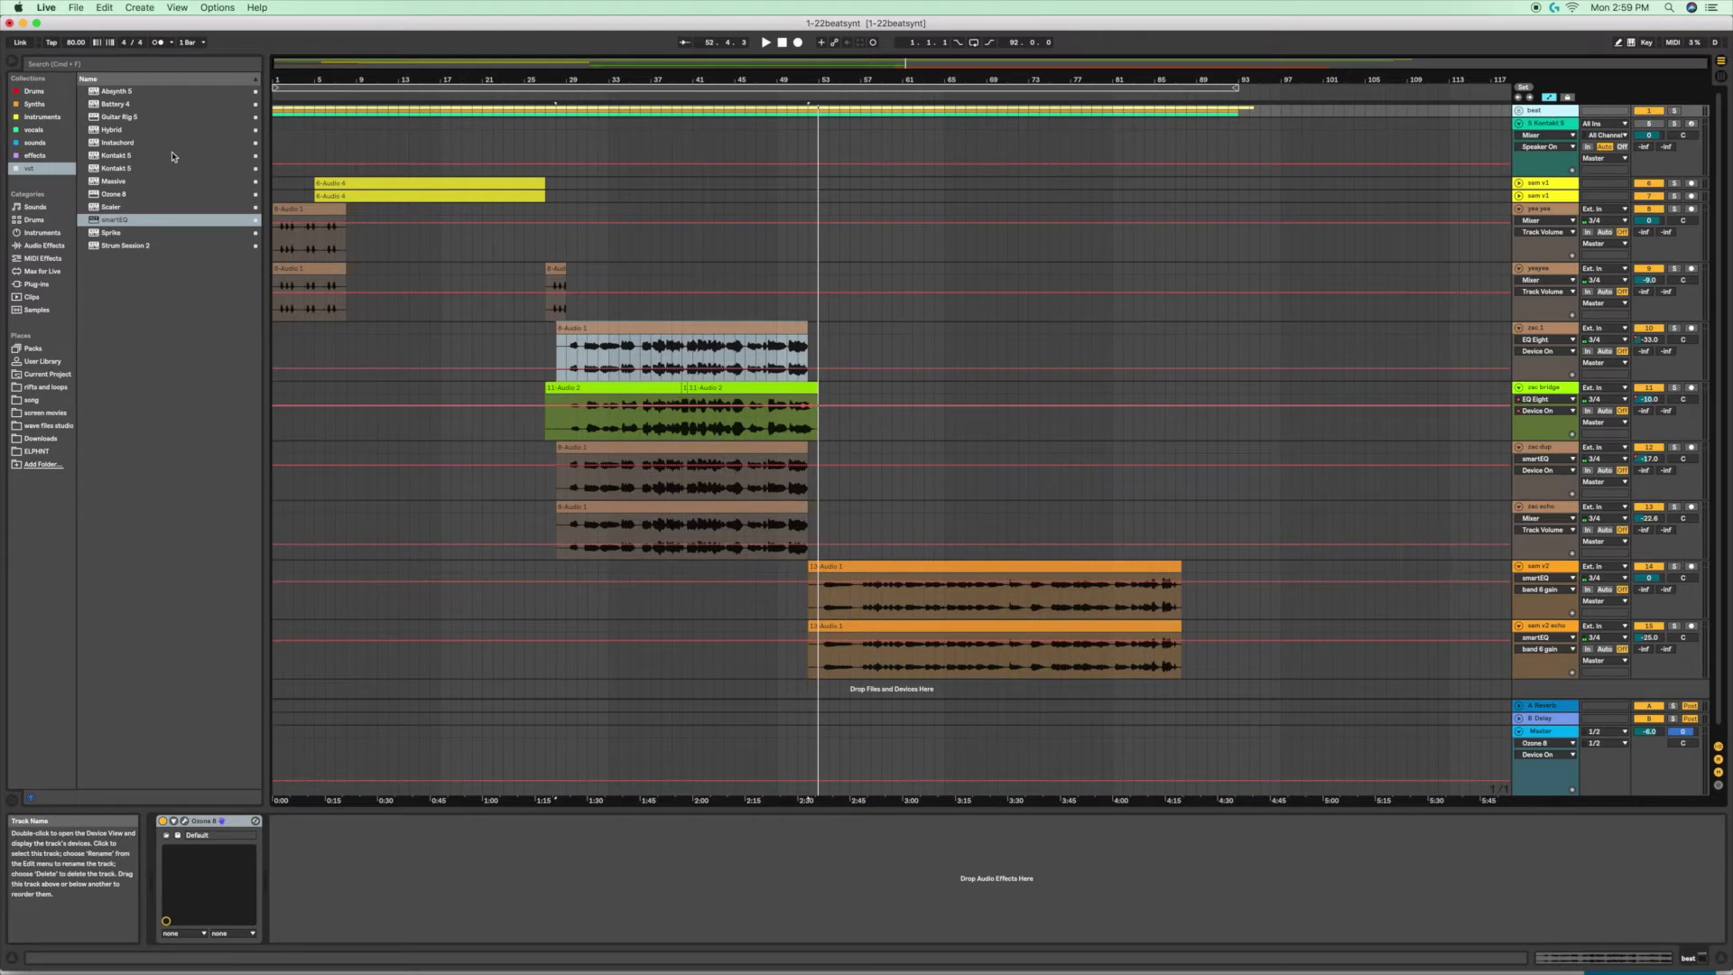
drag(98, 224, 323, 812)
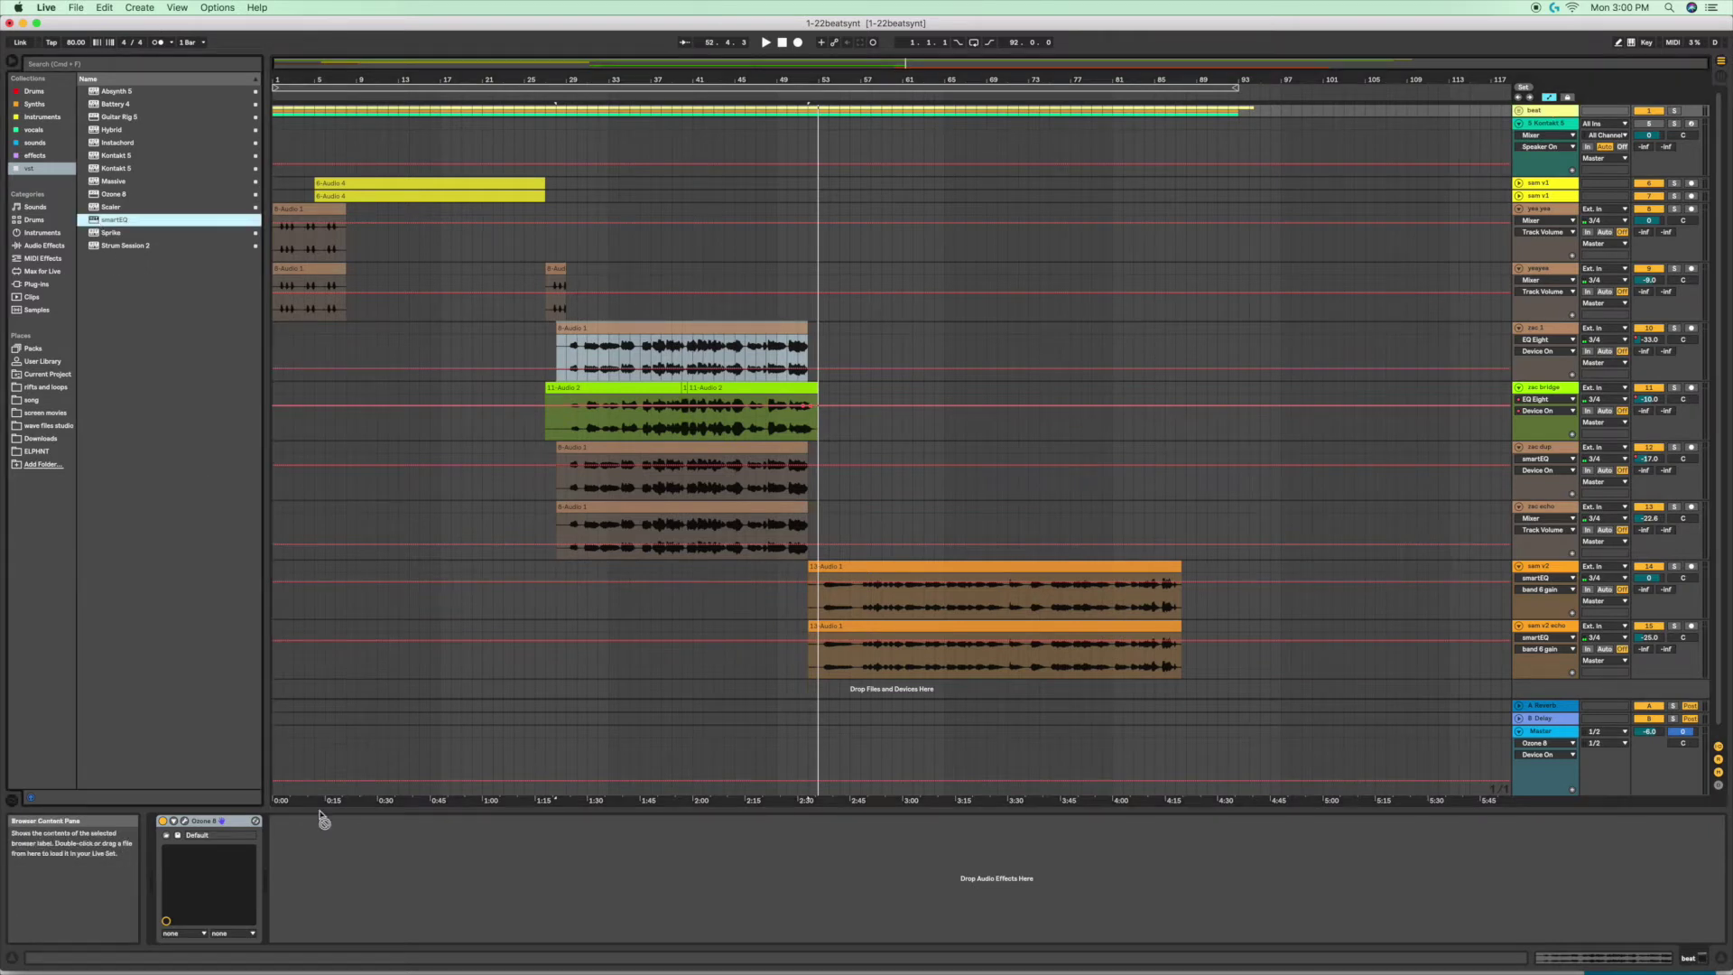
drag(328, 880, 332, 877)
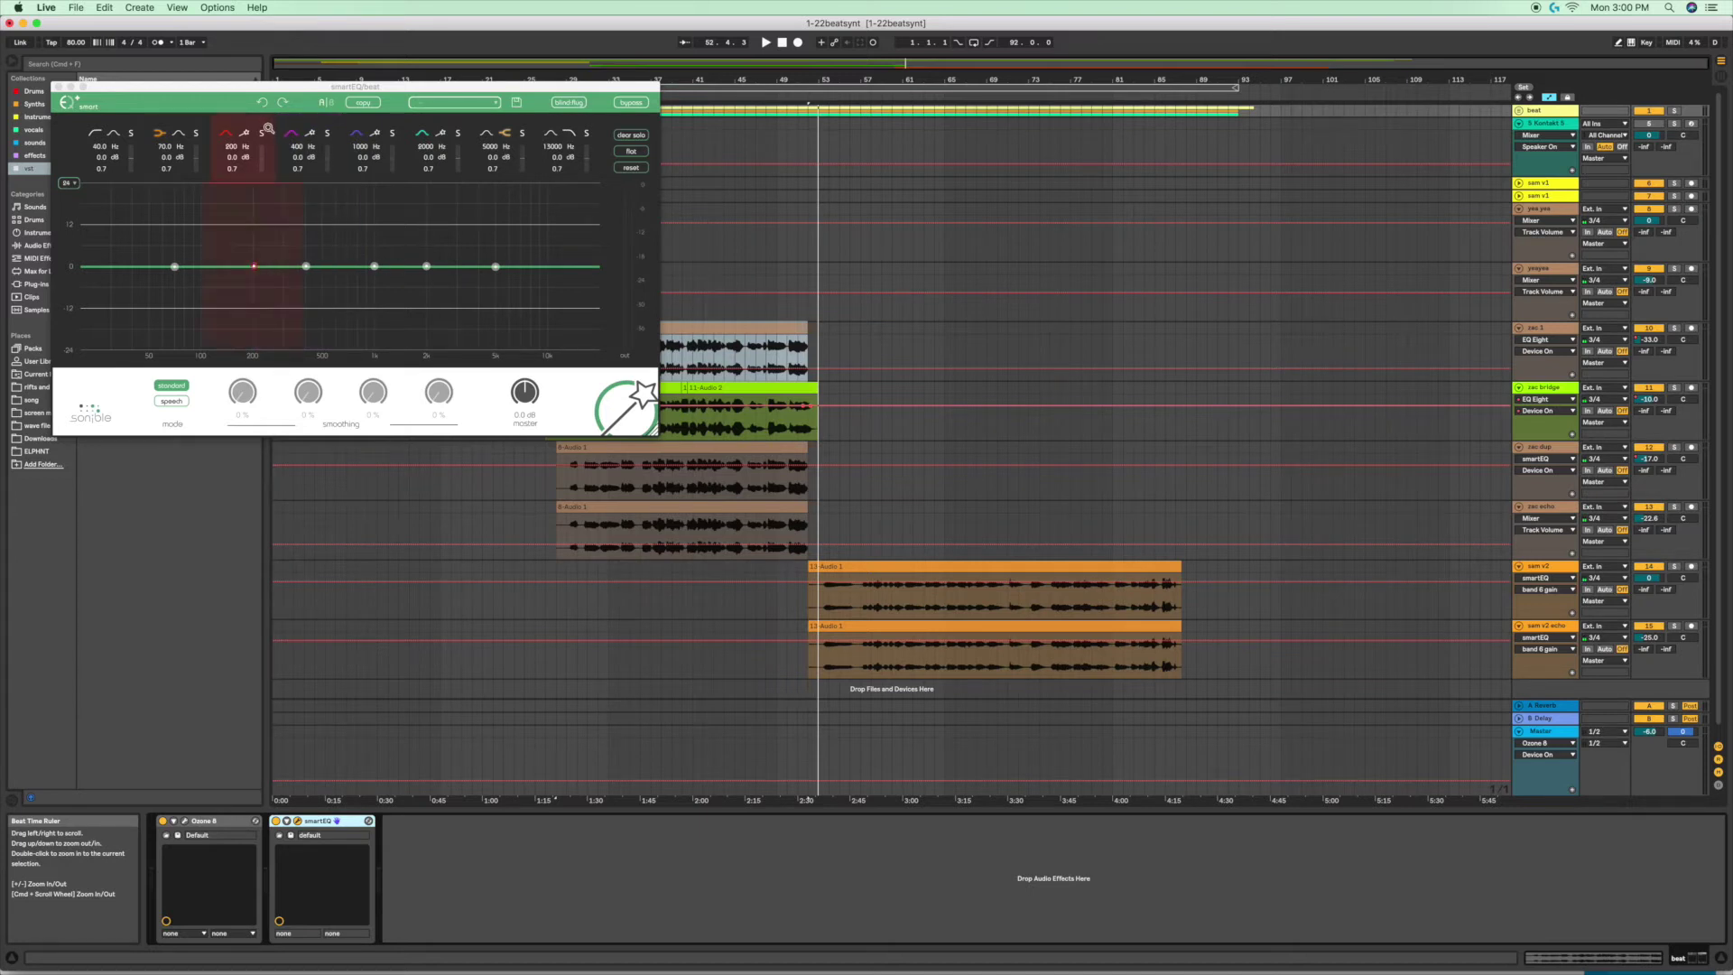
Play the mix and turn on smart bands at about 166 Hz, 61 %, and 435 Hz, 25 %, for the beat
key(space)
click(250, 138)
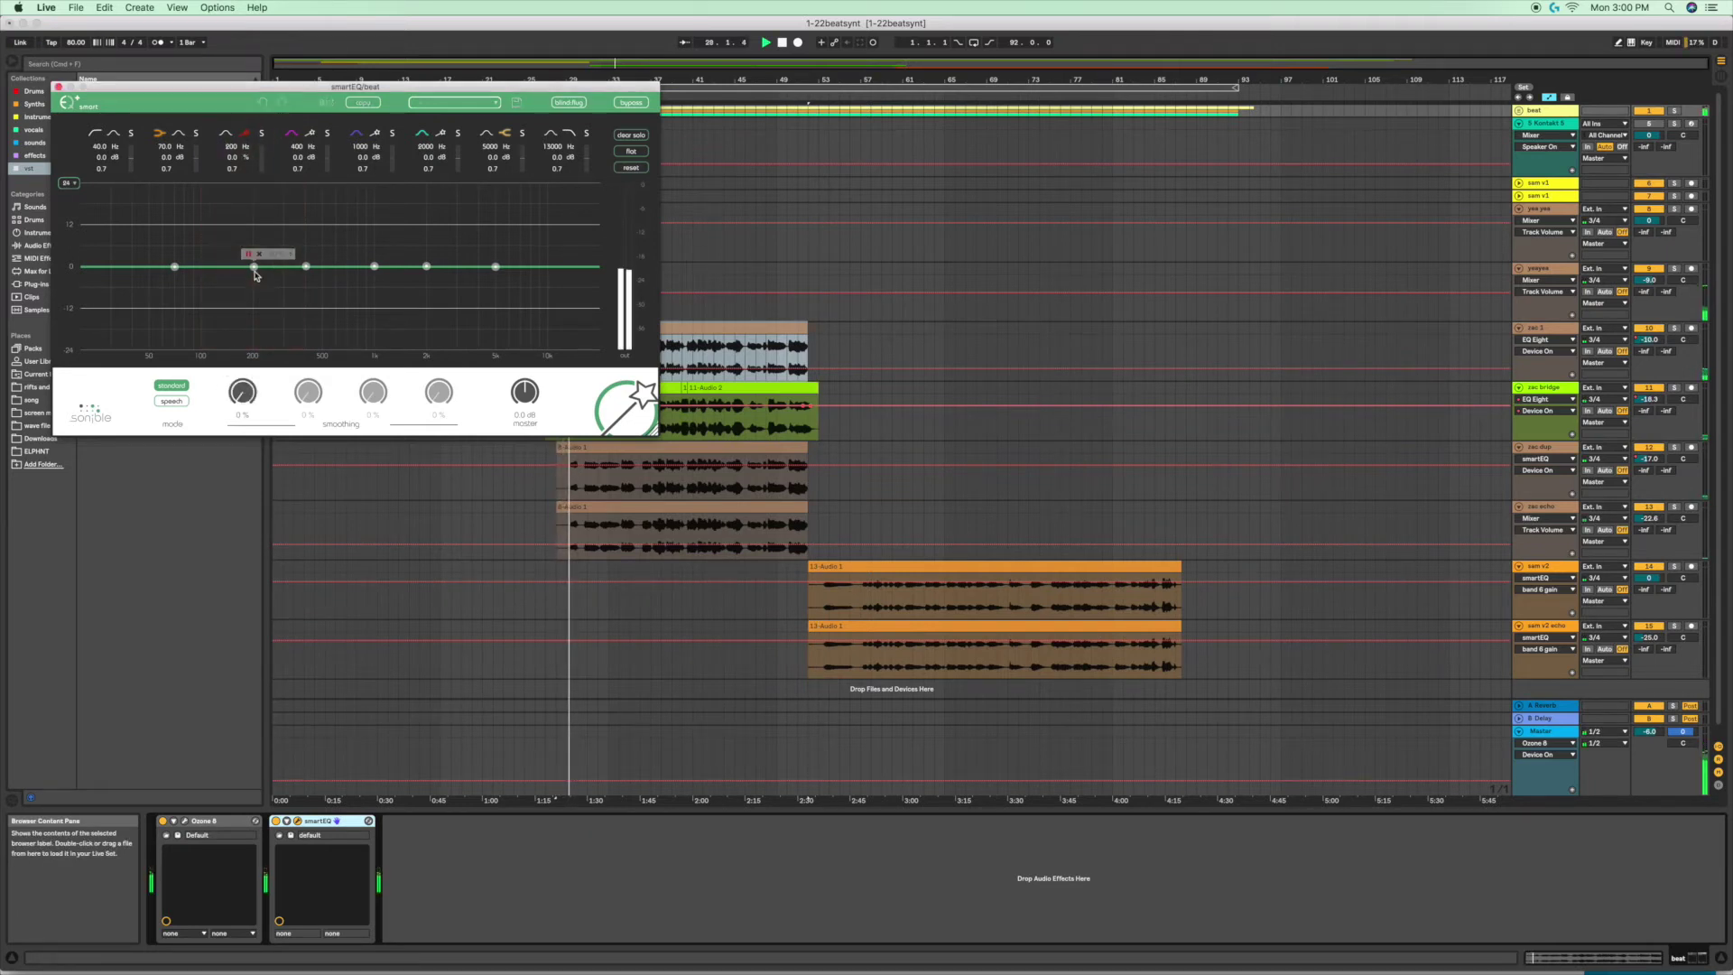
drag(253, 265, 239, 214)
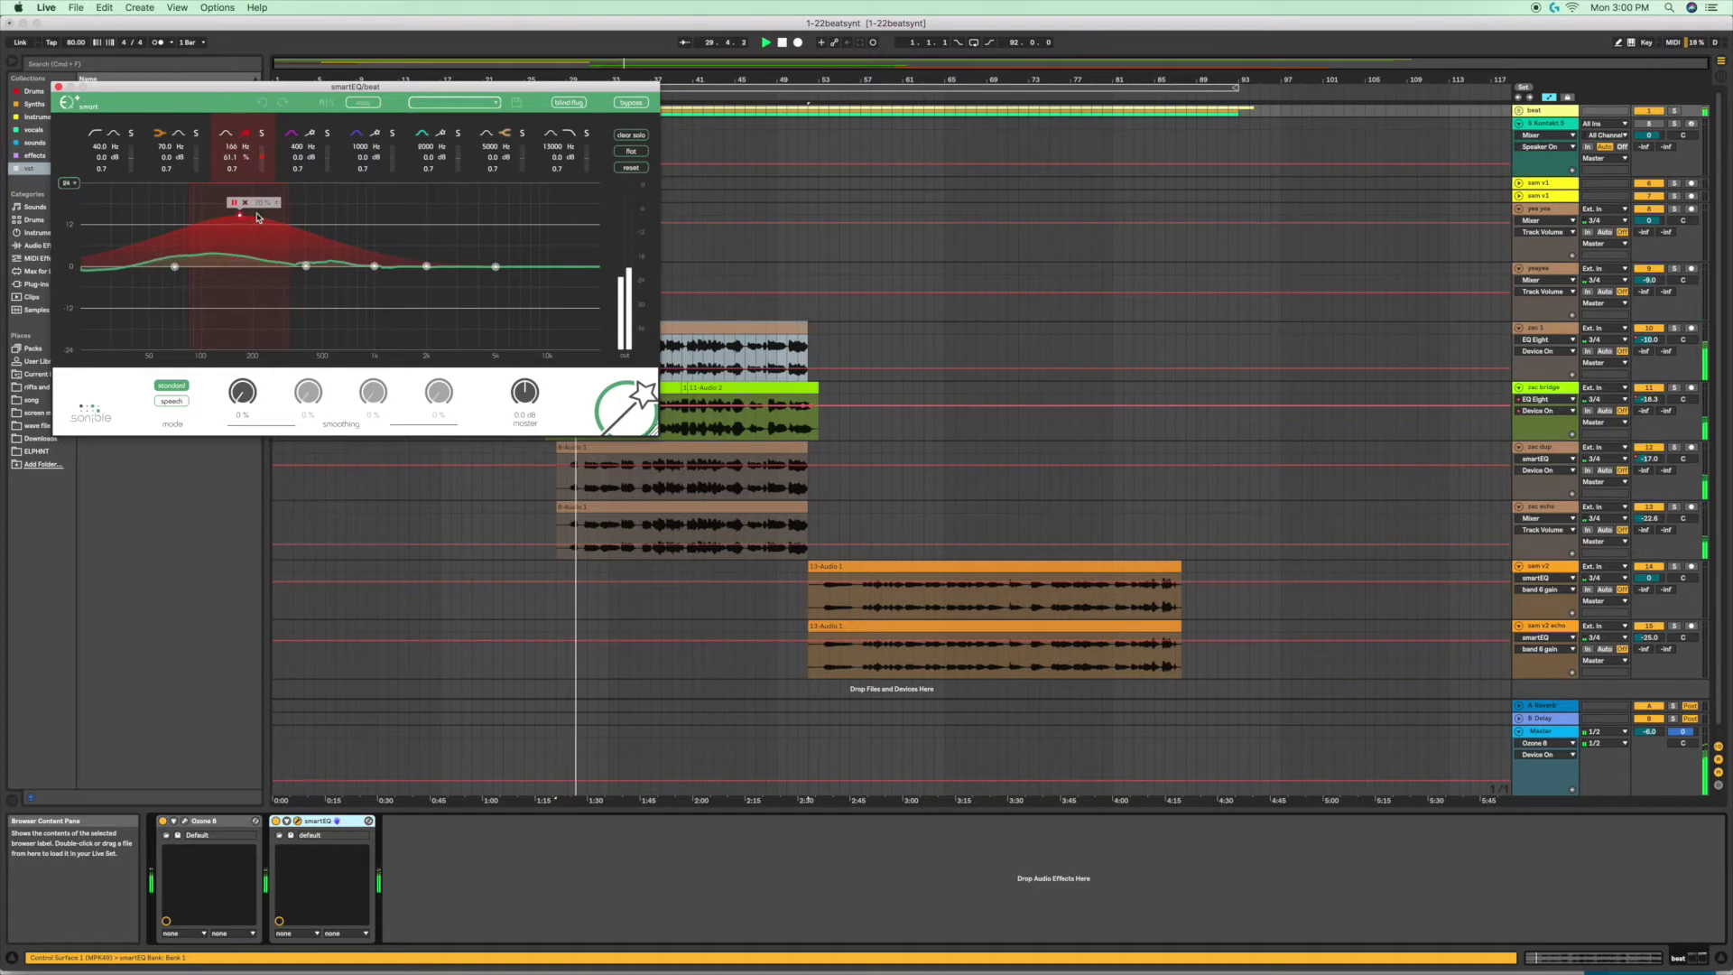
click(304, 254)
drag(306, 265, 309, 247)
Turn the 1 kHz and 2 kHz bands into smart bands at about 903 Hz, 71 %, and 2.9 kHz, 73 %
click(368, 254)
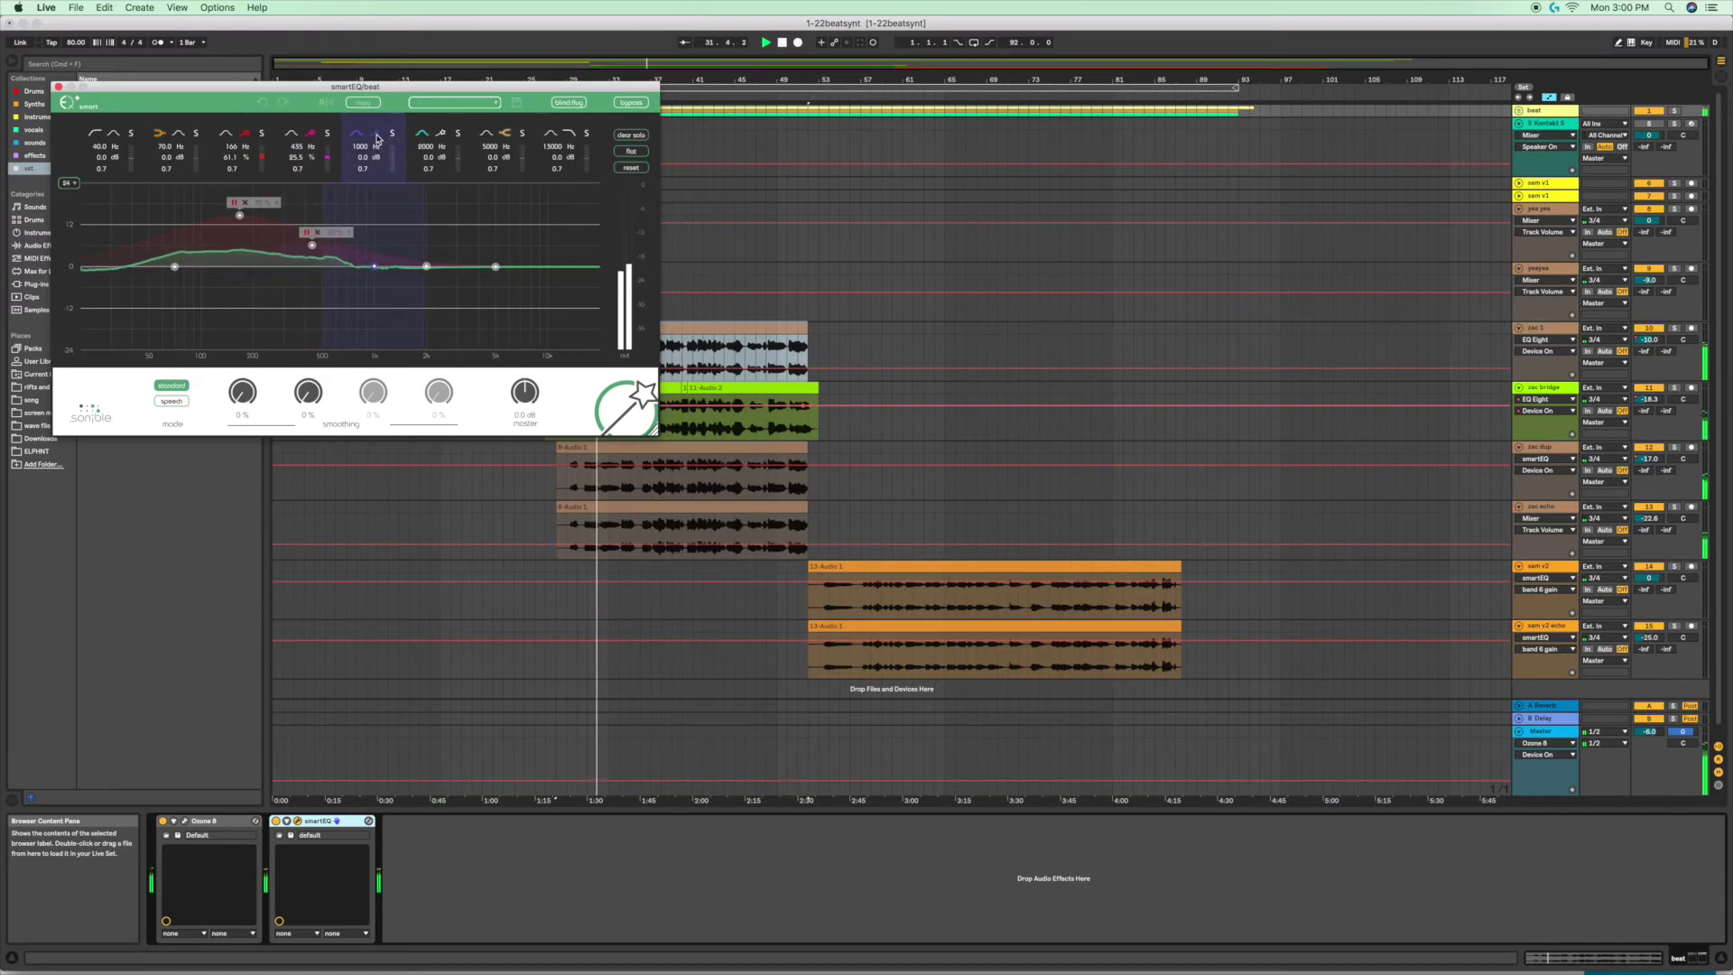
drag(375, 262, 380, 241)
click(421, 254)
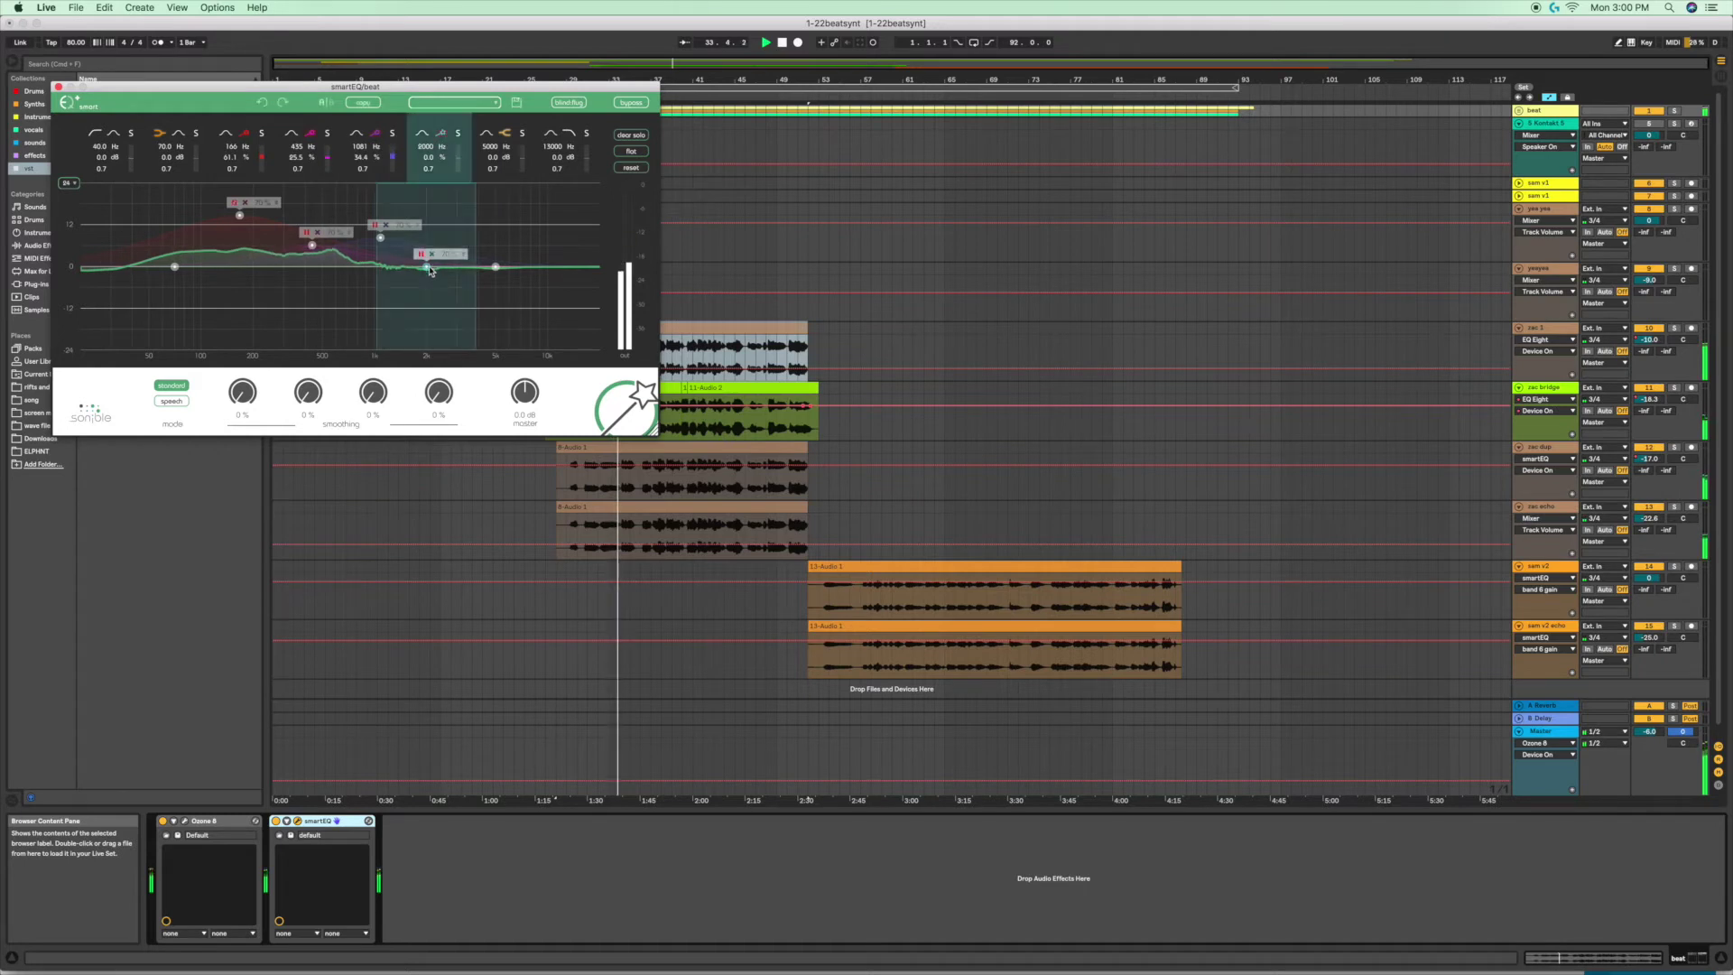
drag(431, 264, 367, 207)
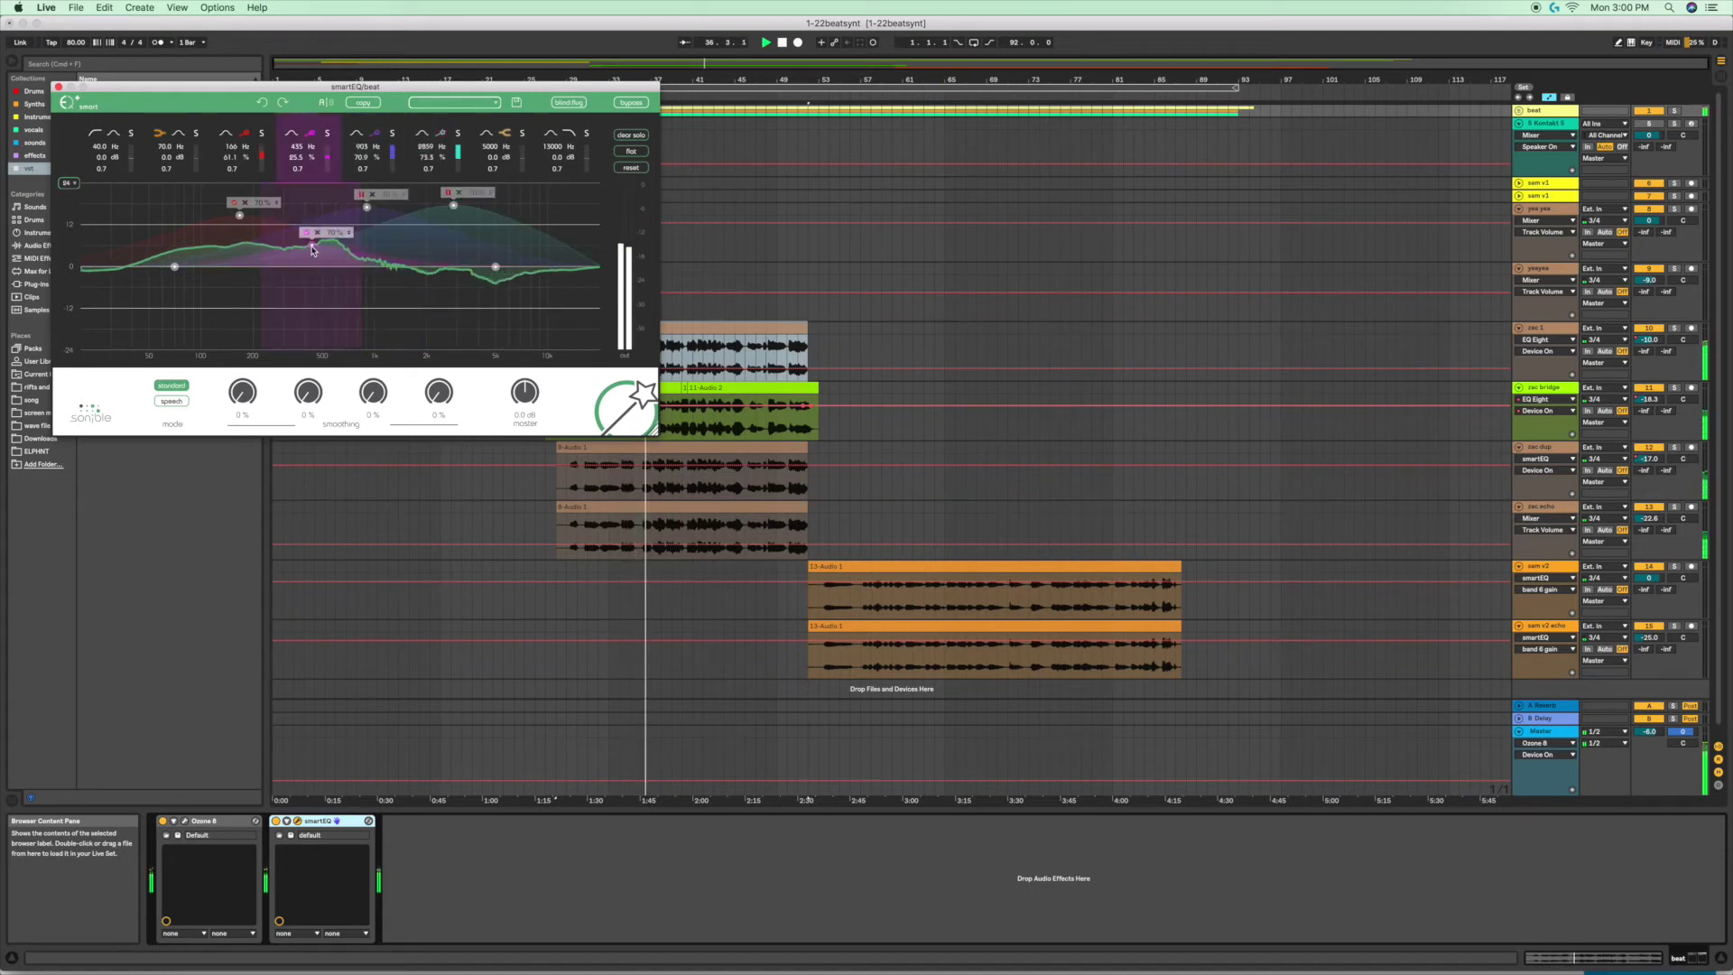
Move the lowest smart band to about 84 Hz at 72 % and the 435 Hz band to about 394 Hz at 50 %
drag(242, 218, 190, 208)
drag(317, 251, 308, 227)
Set the smoothing to about 51 % for the lowest and 27 % for the second smart band, and raise it for the two higher bands
drag(242, 394, 240, 312)
drag(306, 393, 371, 321)
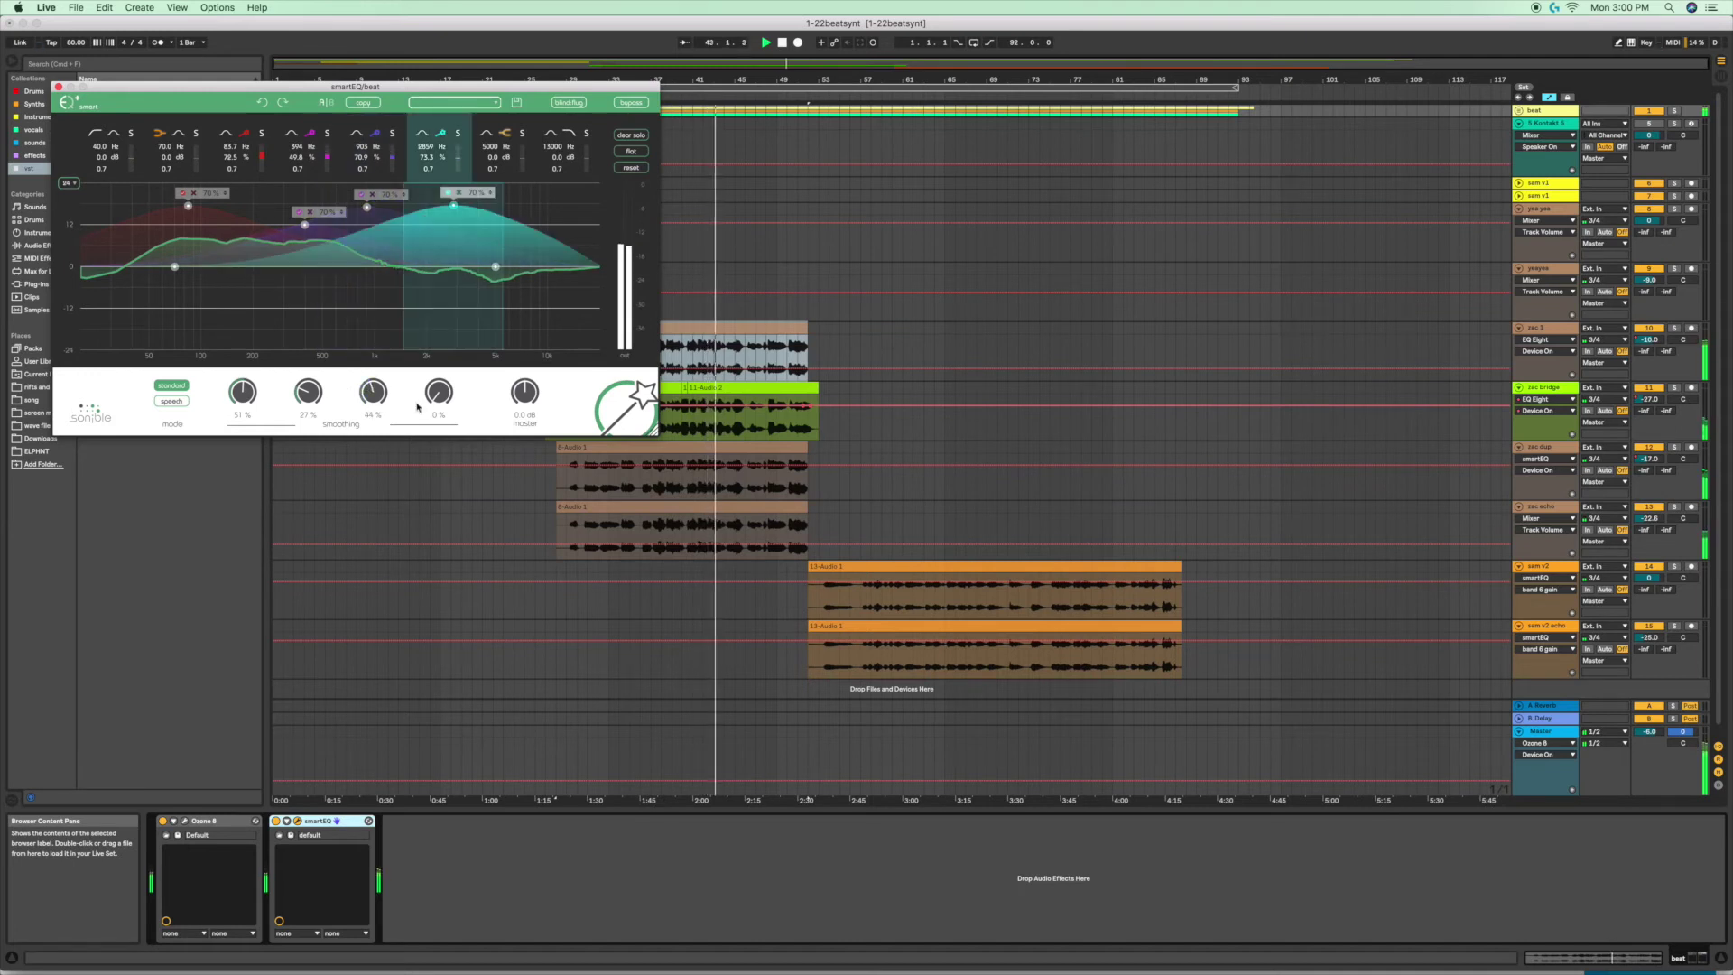
drag(440, 392, 440, 381)
Shift the highest smart band up toward 5 kHz, readjust the mid bands, and close the smartEQ window
drag(453, 205, 500, 210)
drag(304, 224, 376, 218)
click(59, 88)
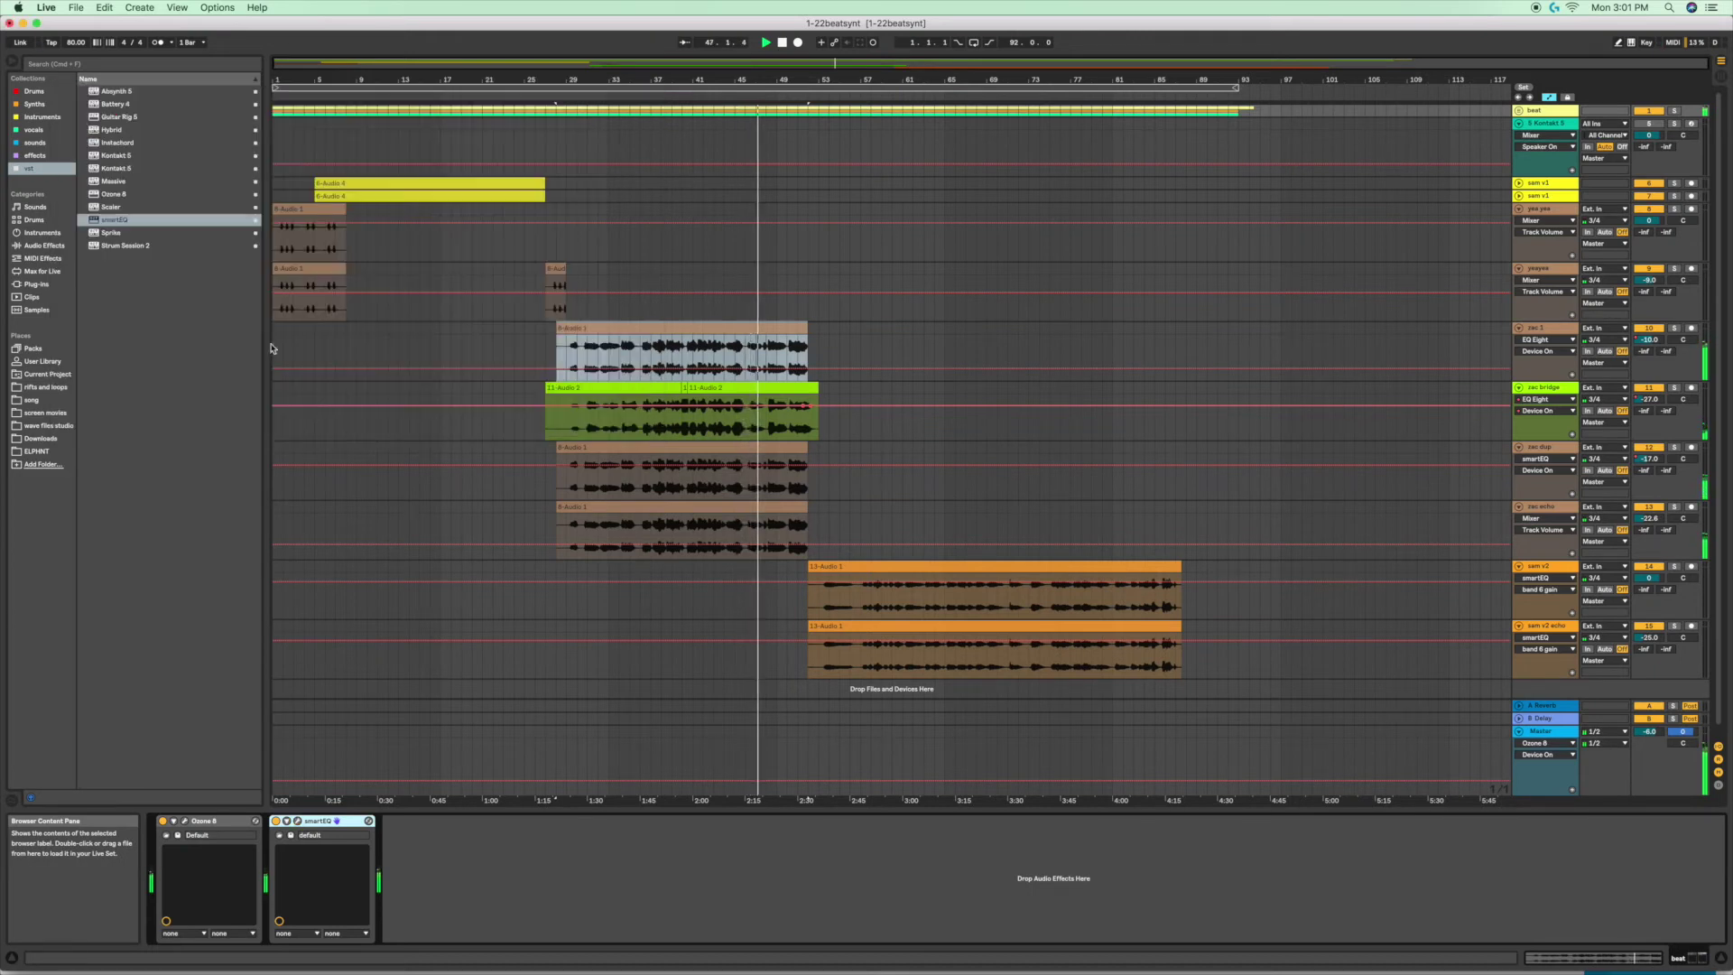
Compare the beat with Ozone 8 bypassed and switched back on, and select smartEQ in the plug-in list
click(163, 822)
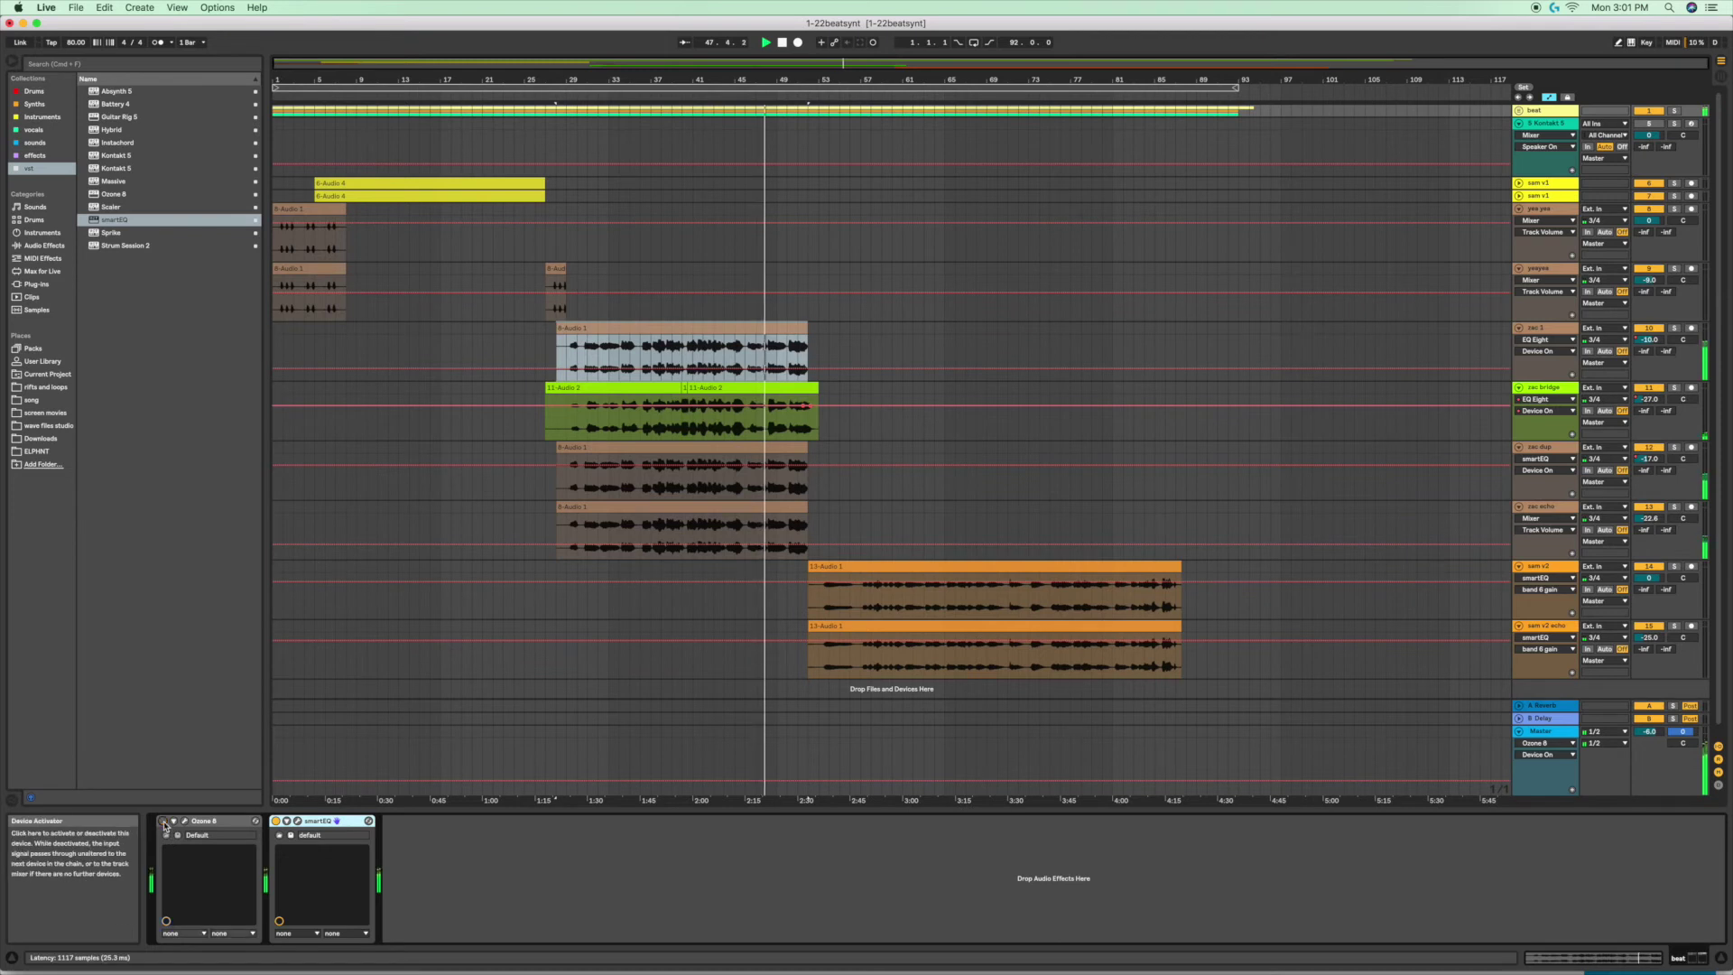
click(162, 822)
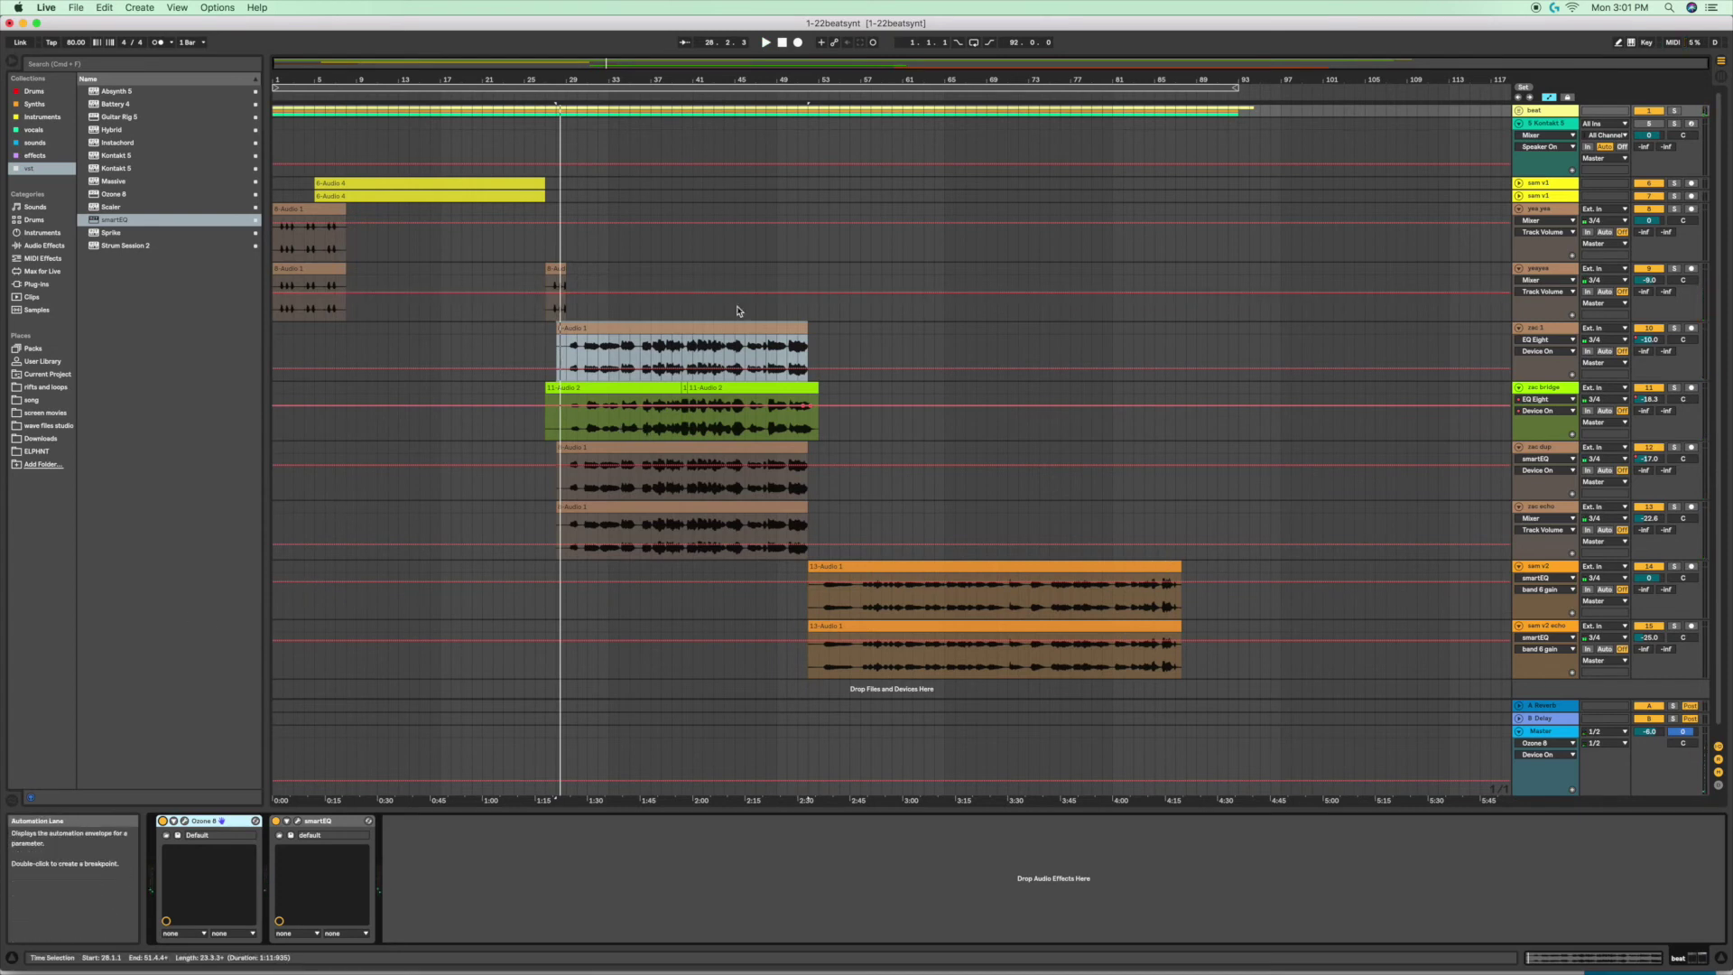
click(112, 220)
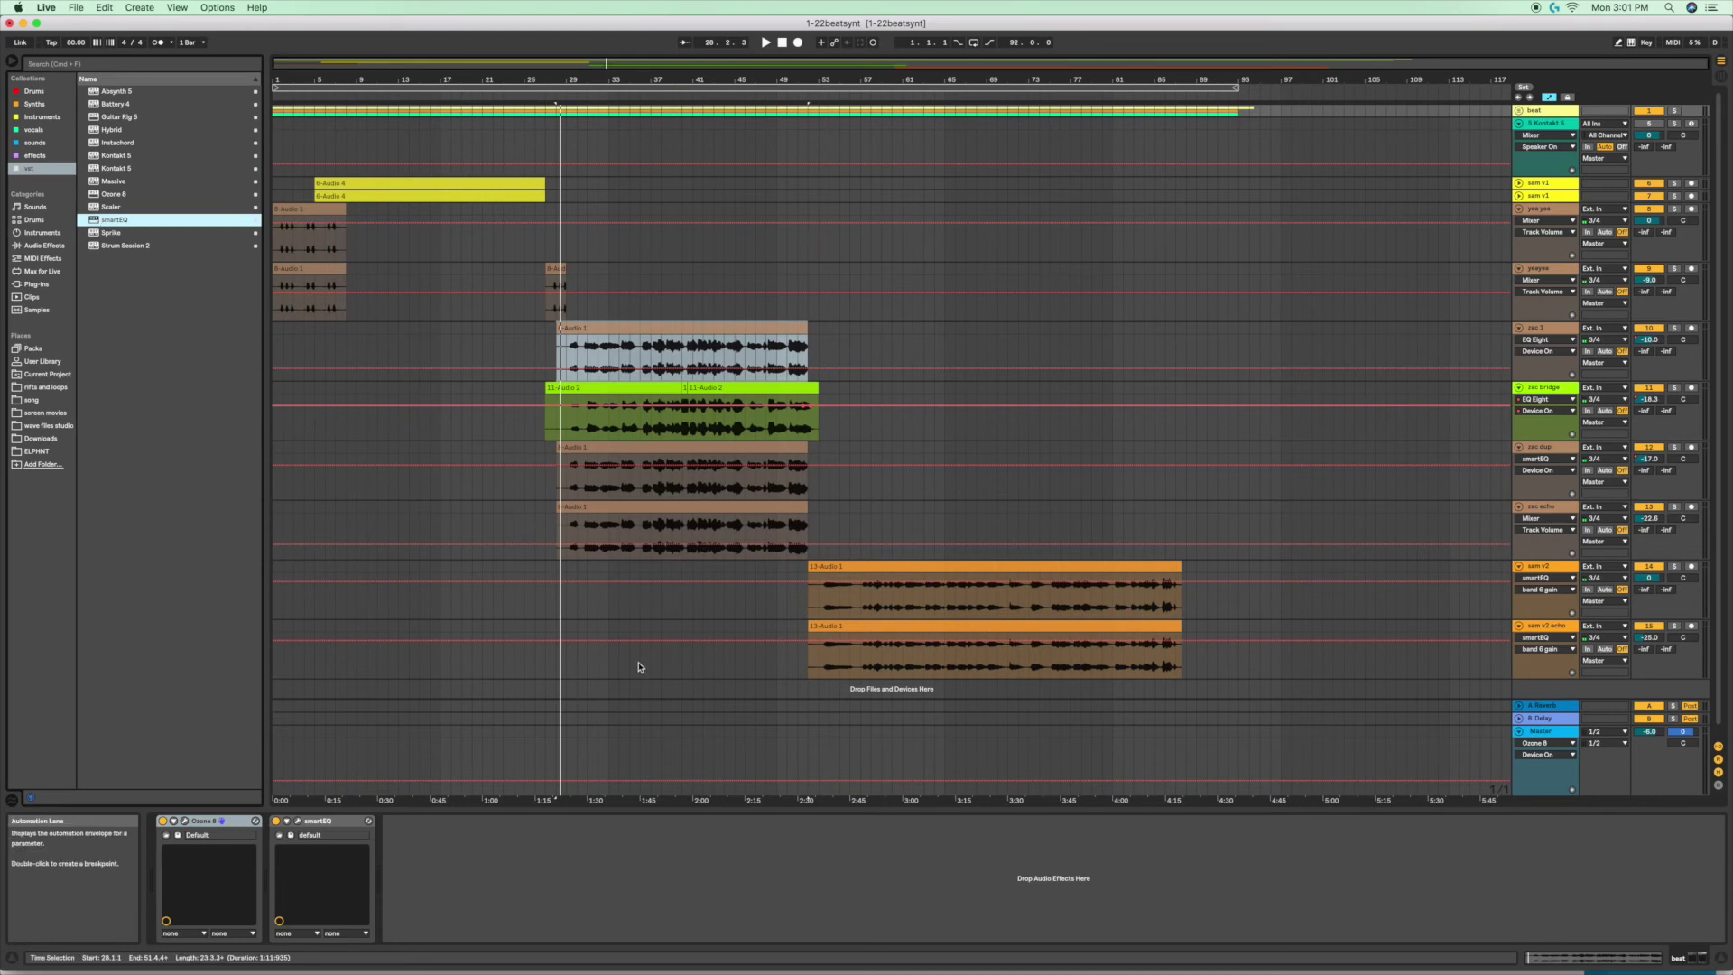
Switch to Firefox and review the smart:EQ+ product page on Plugin Boutique, including its description, system requirements and price
key(super+Tab)
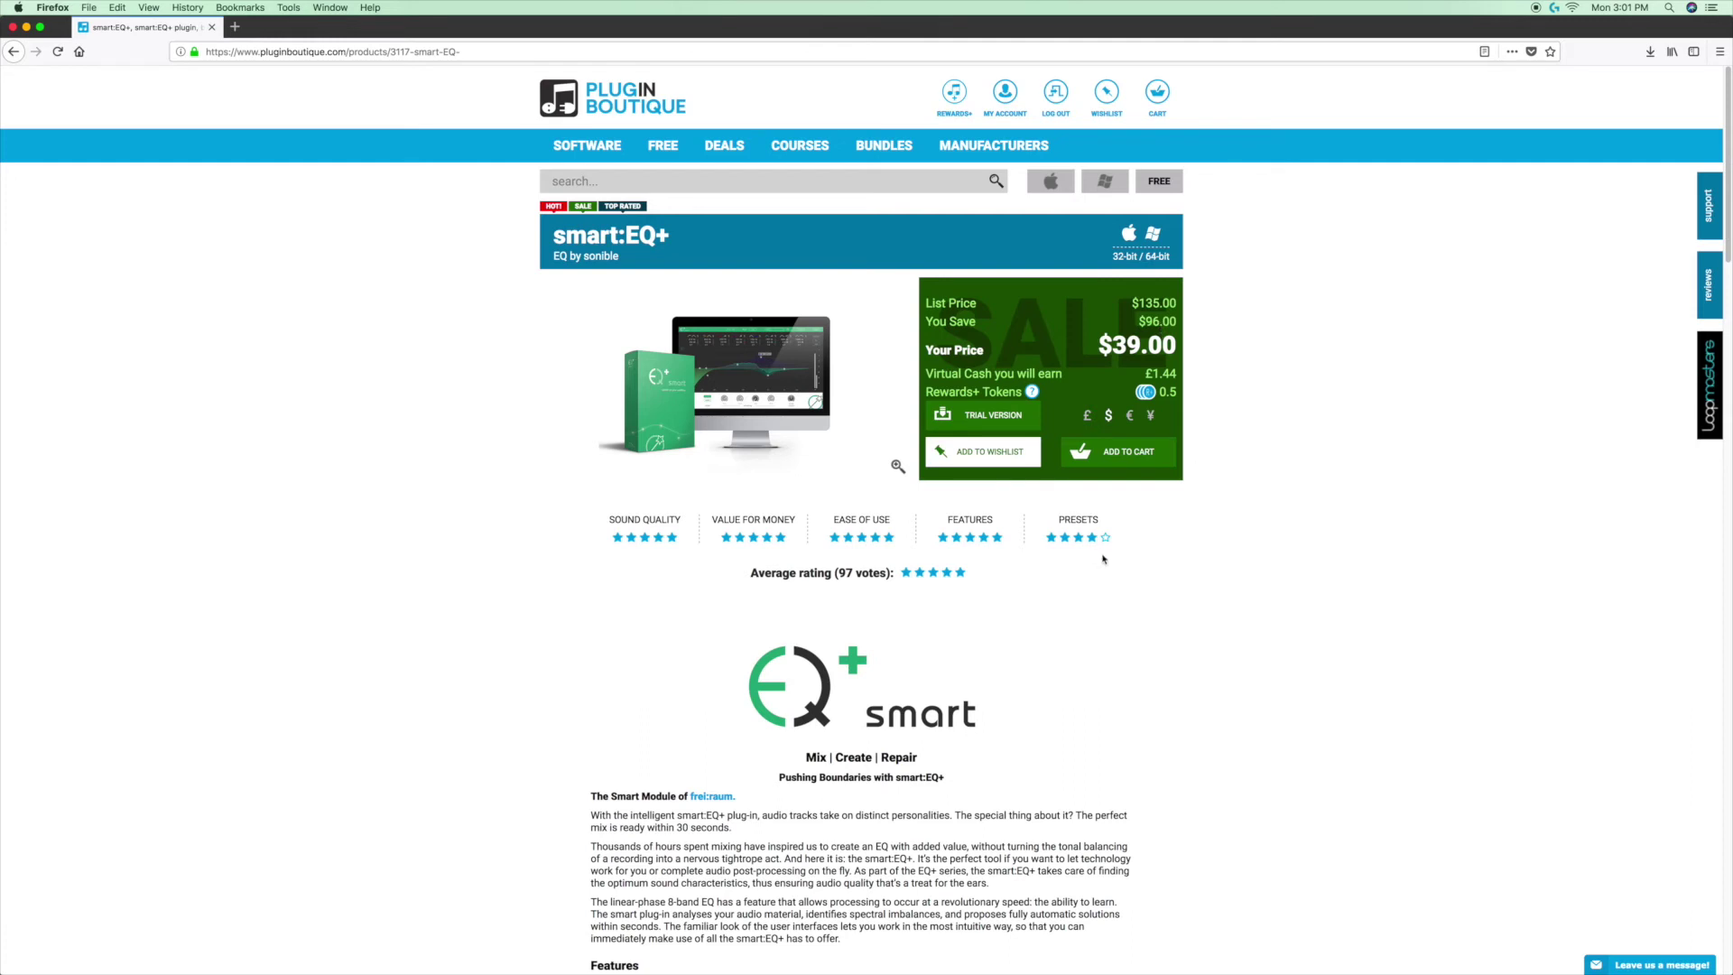
scroll(1315, 735, down, 15)
scroll(1317, 740, down, 10)
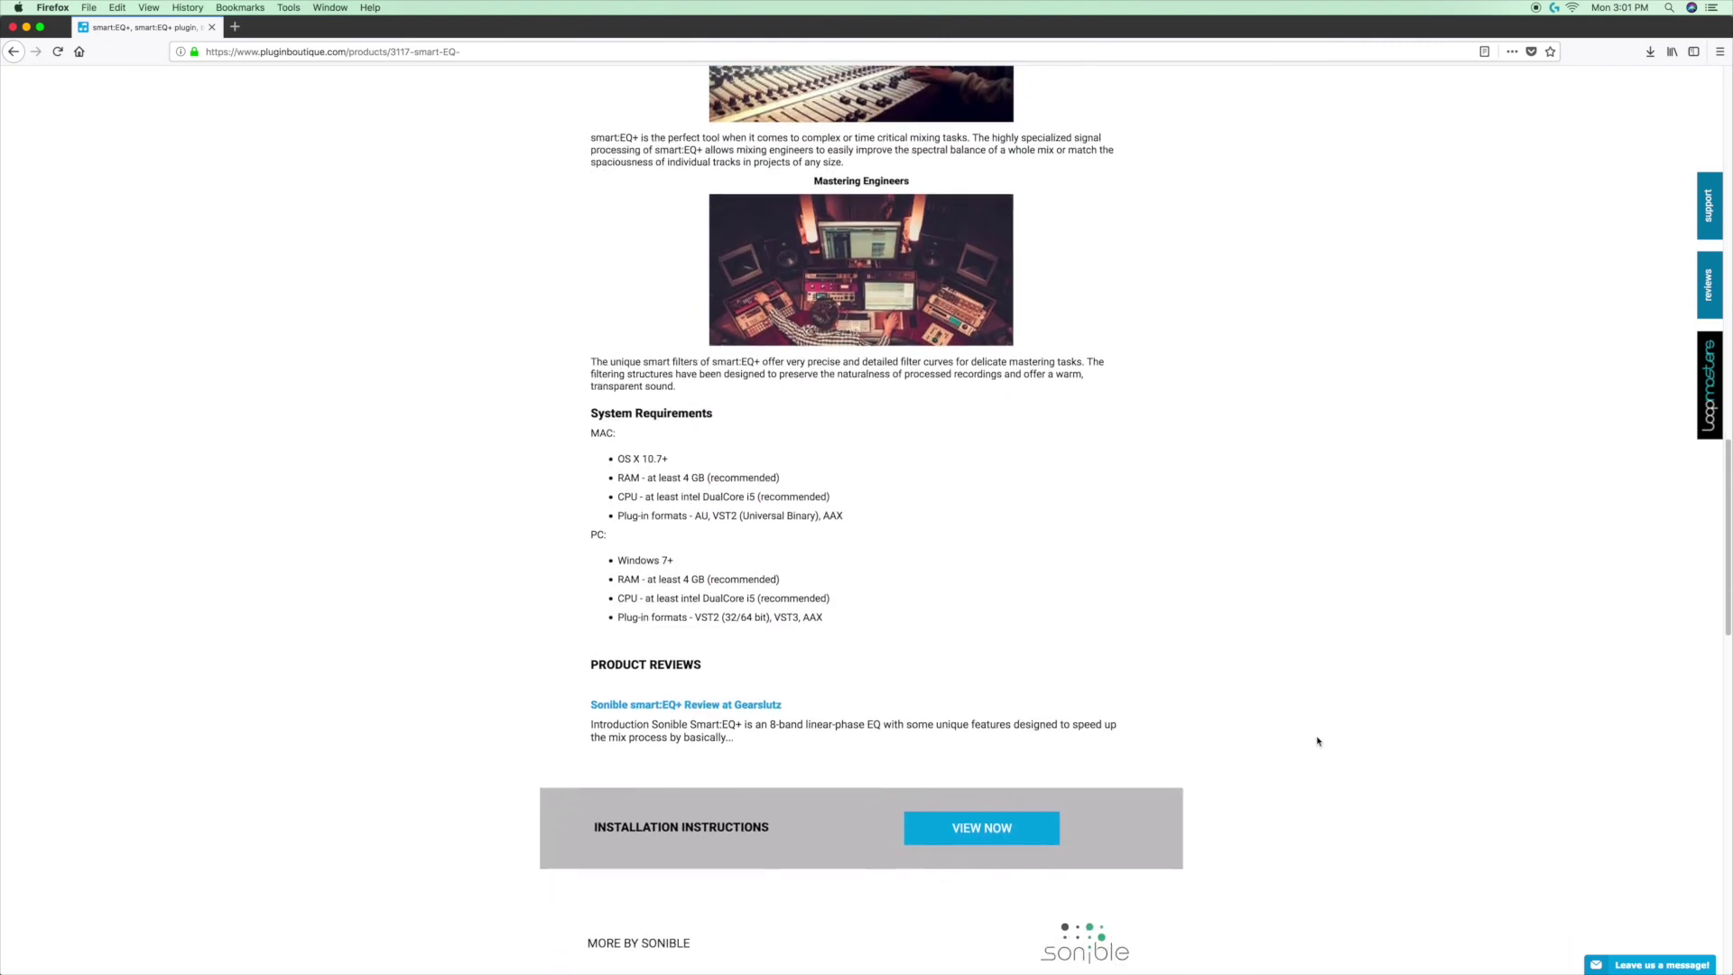
scroll(1317, 741, up, 12)
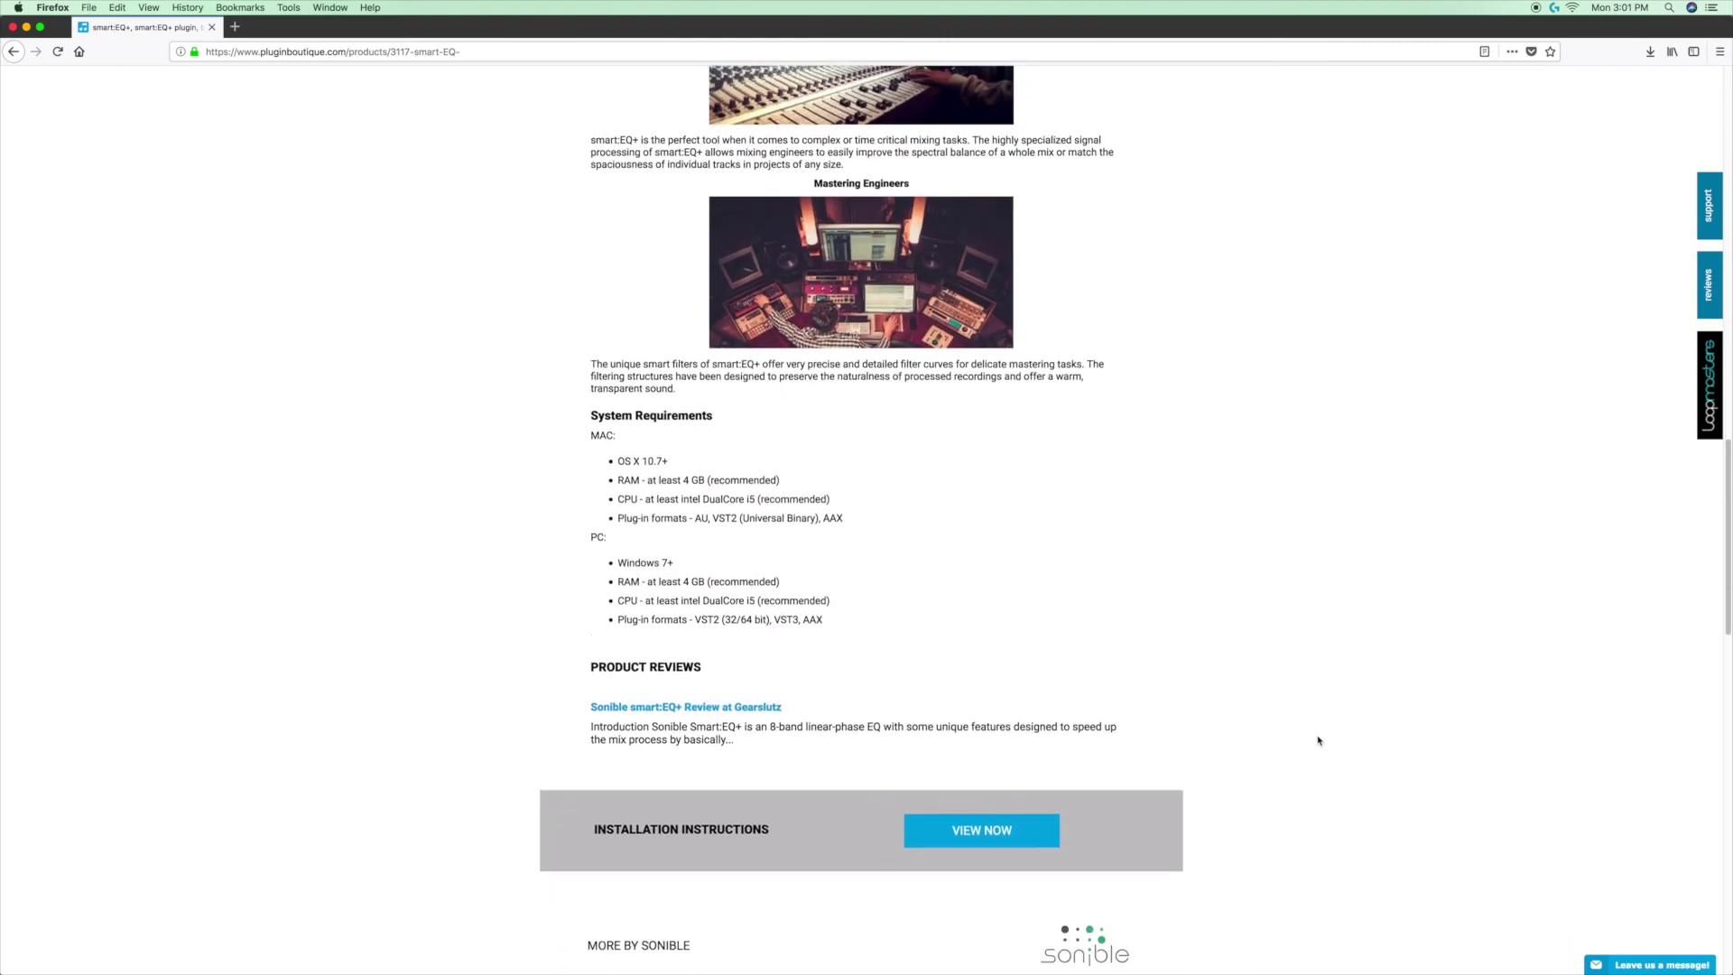
scroll(1362, 694, up, 7)
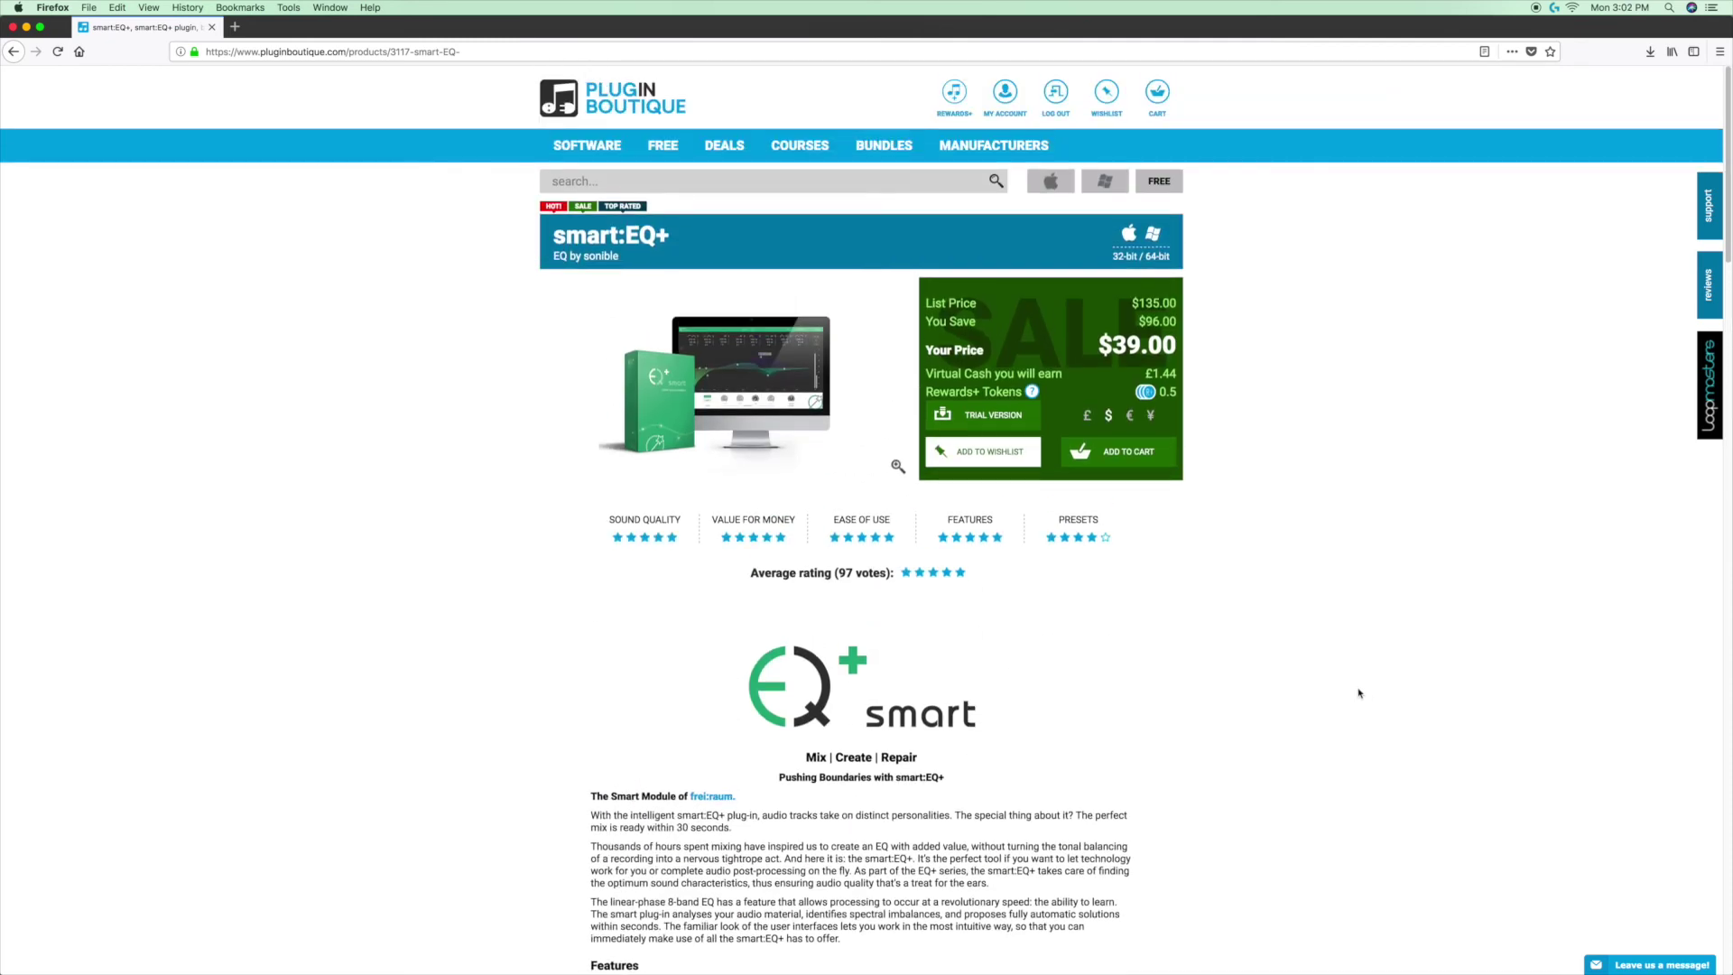
scroll(1431, 589, down, 3)
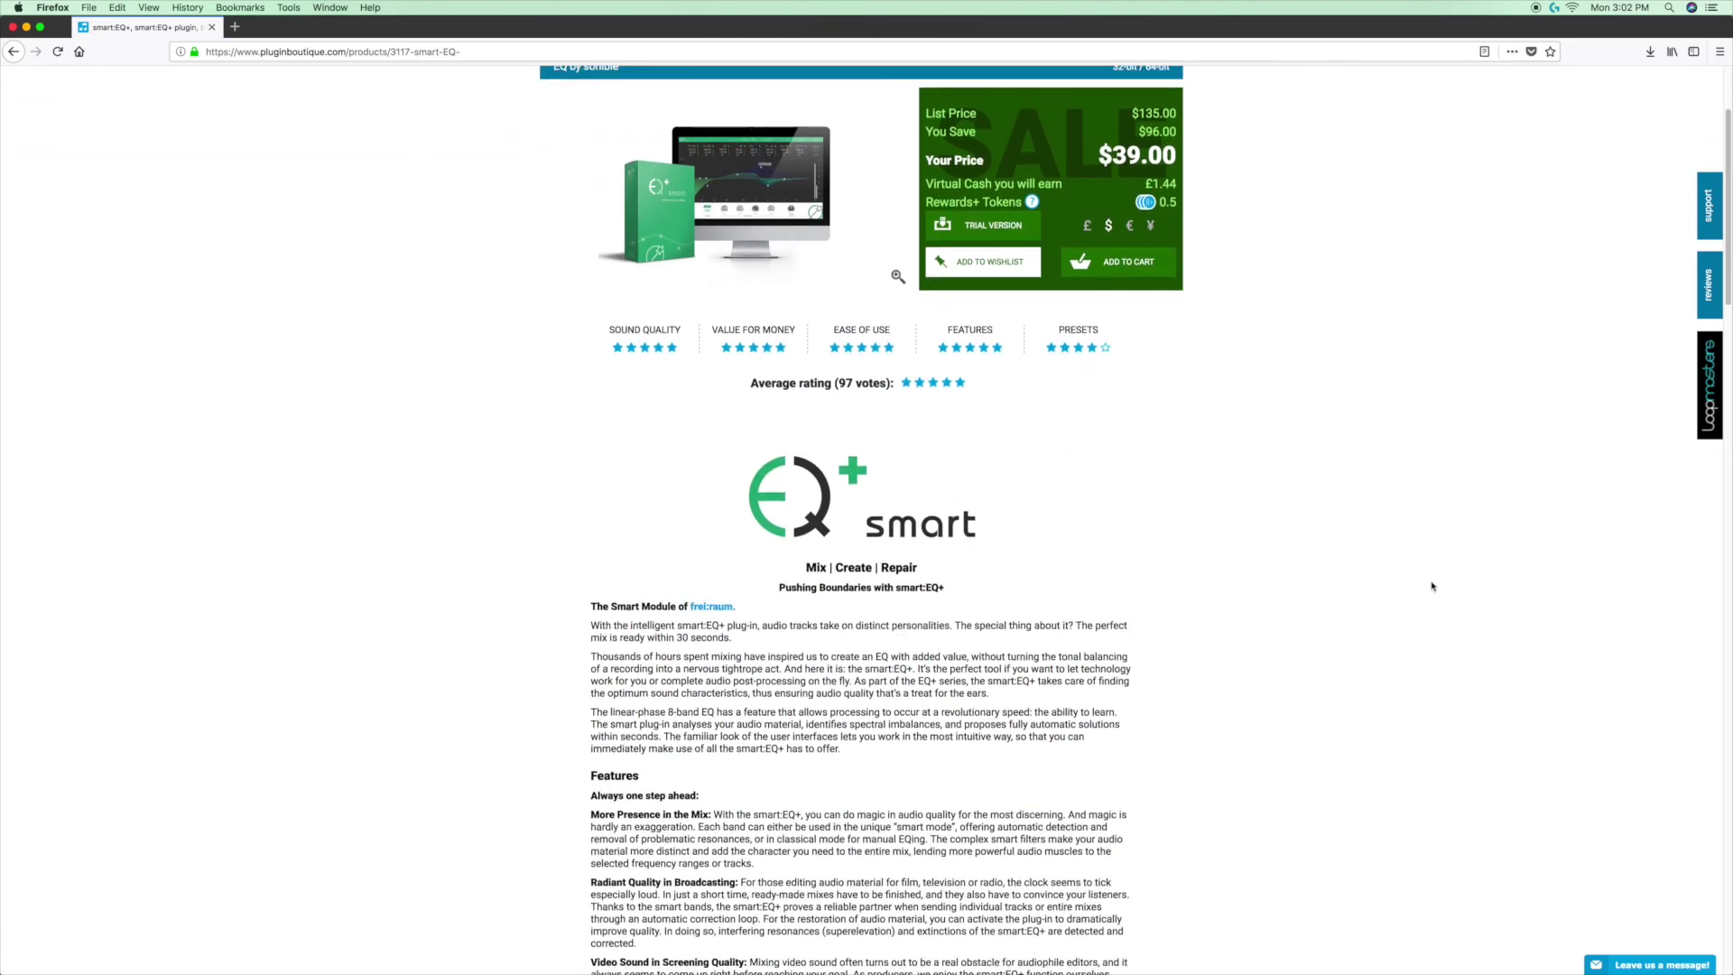
scroll(1432, 588, up, 3)
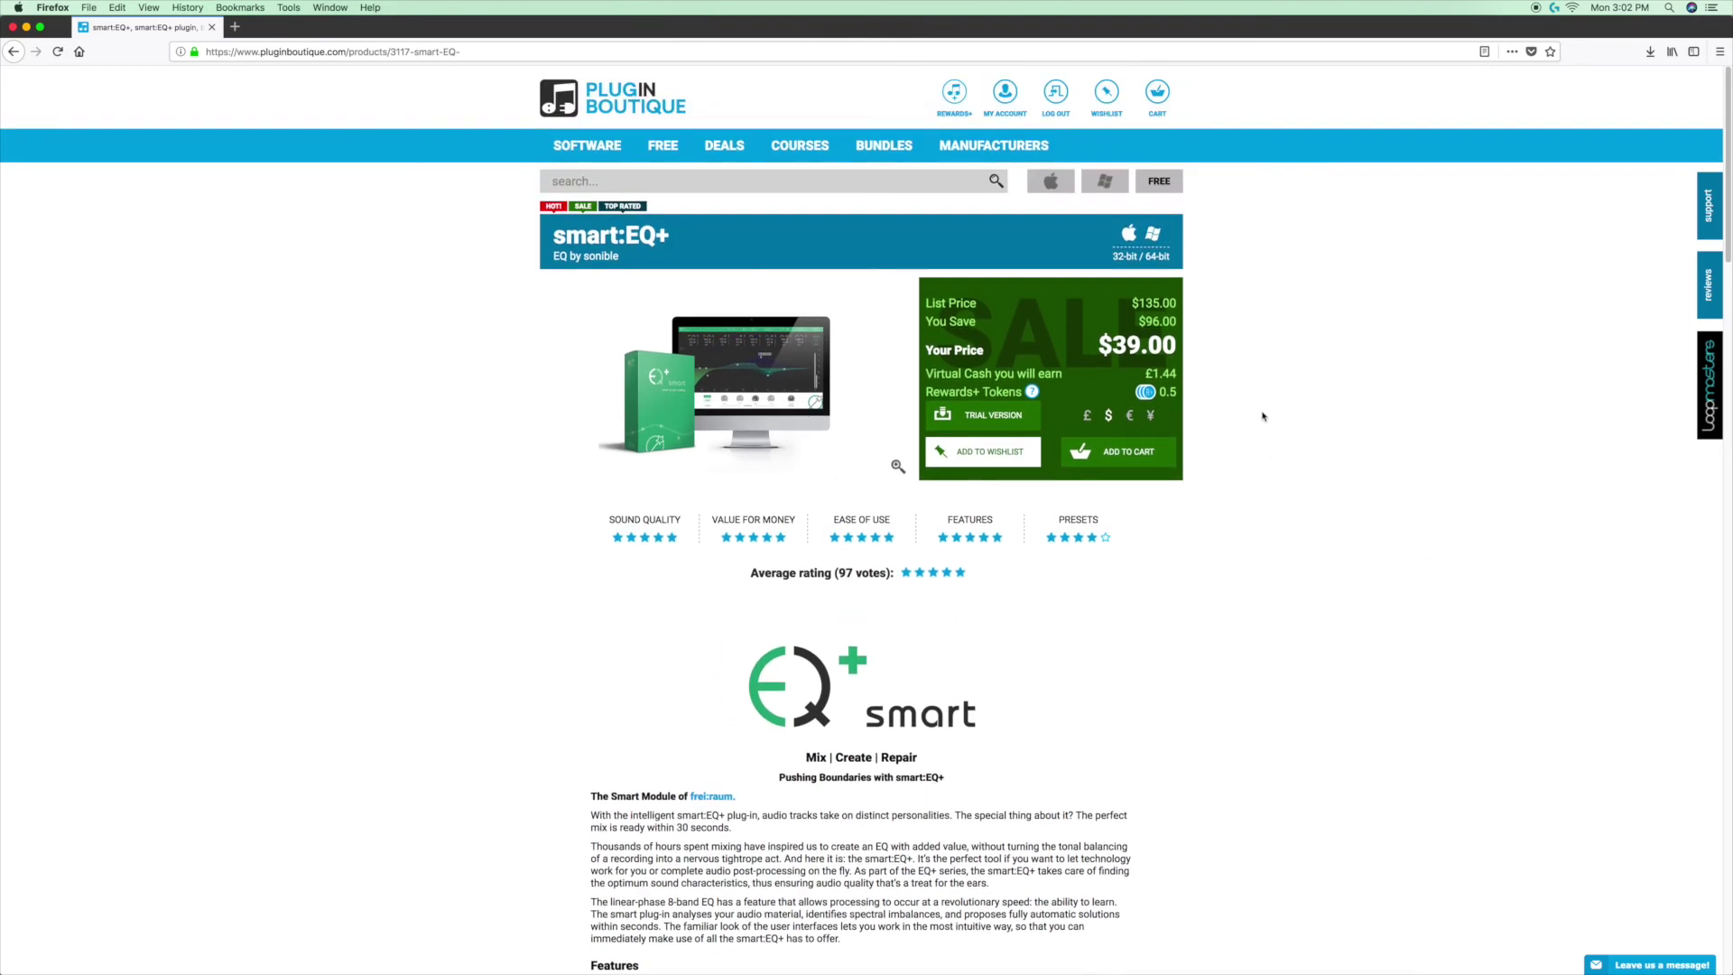